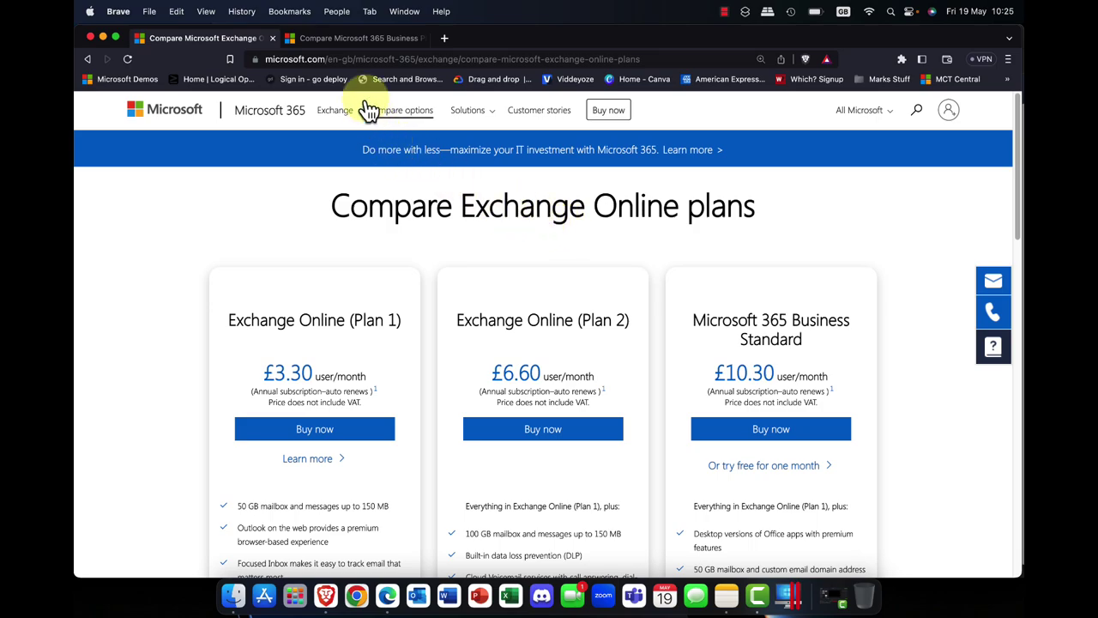
Examine the Microsoft 365 business plans and their feature comparison, and open the enterprise plans comparison.
{"action": "left_click", "coordinate": [376, 43]}
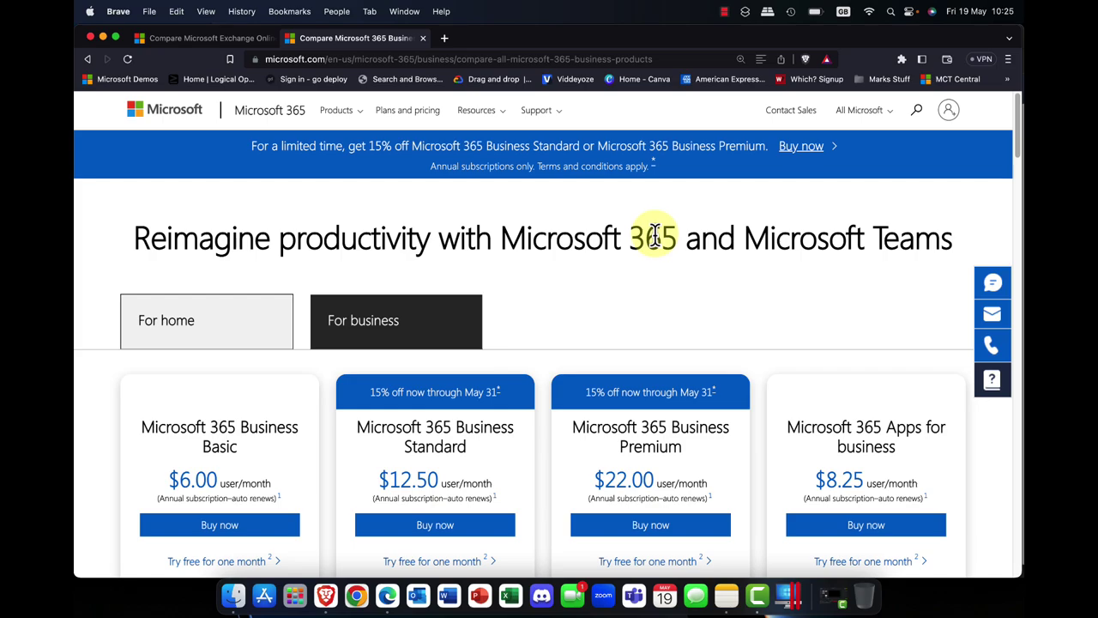
{"action": "scroll", "coordinate": [654, 234], "scroll_direction": "down", "scroll_amount": 3}
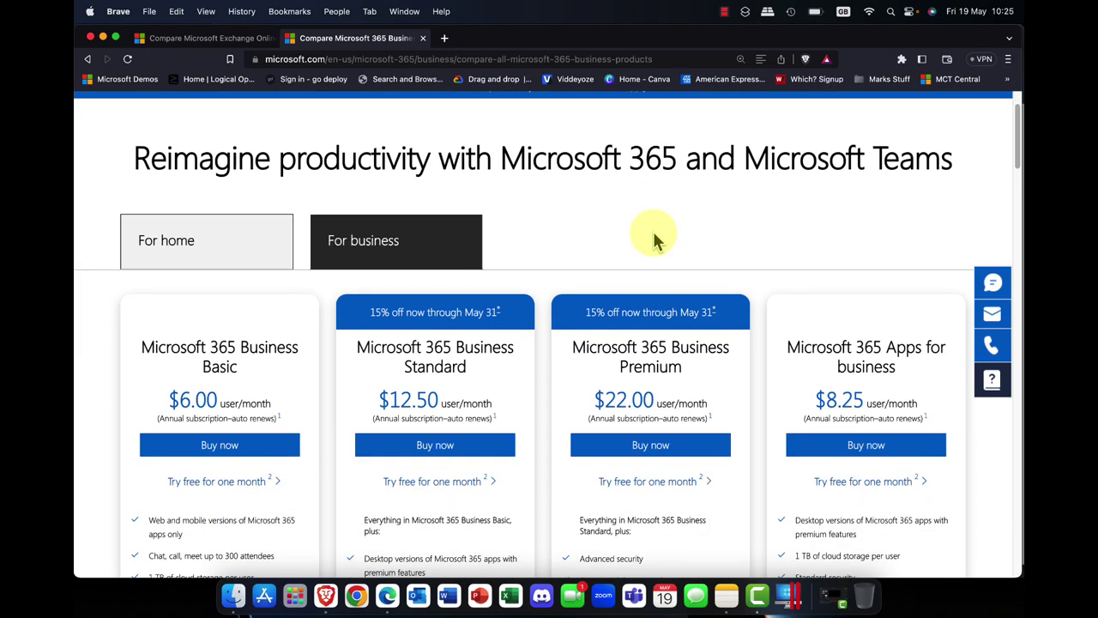
{"action": "scroll", "coordinate": [654, 233], "scroll_direction": "down", "scroll_amount": 6}
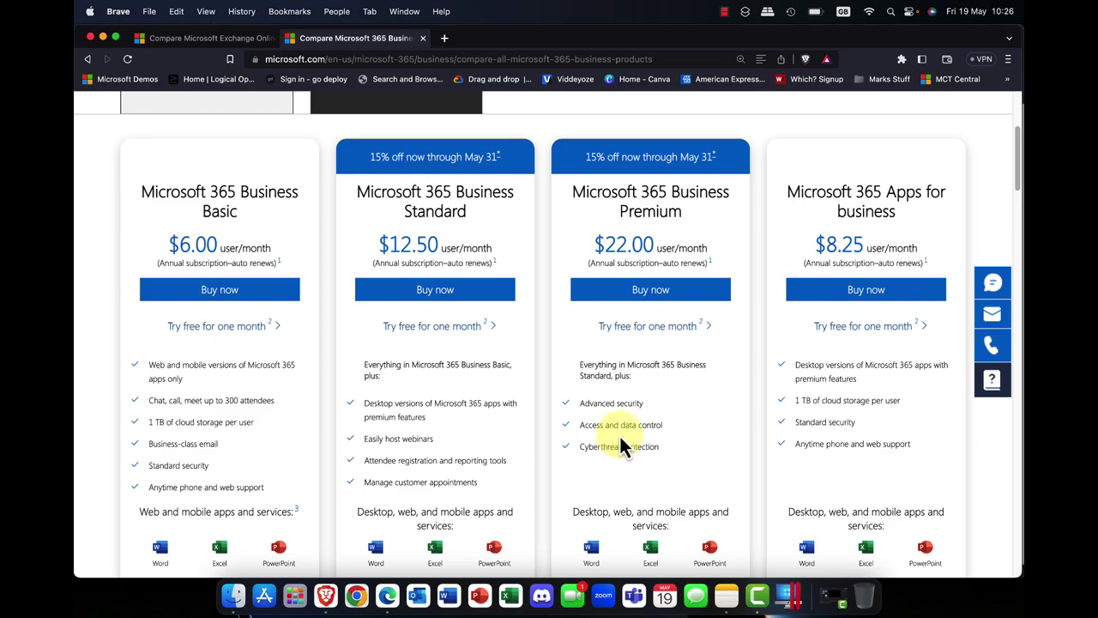
{"action": "scroll", "coordinate": [610, 429], "scroll_direction": "down", "scroll_amount": 2}
{"action": "scroll", "coordinate": [610, 418], "scroll_direction": "down", "scroll_amount": 15}
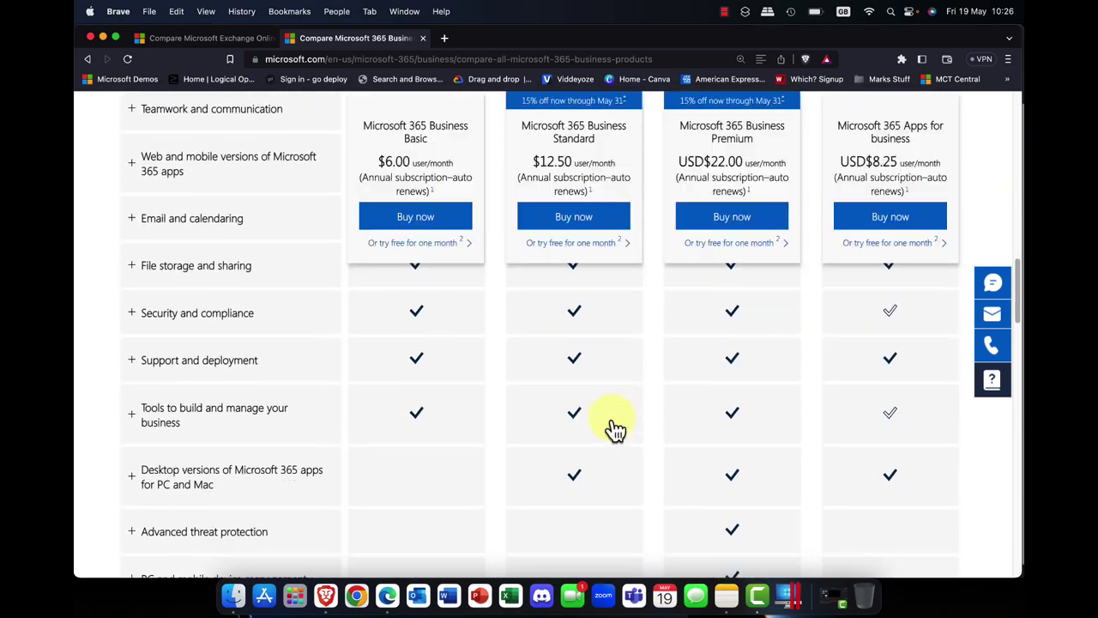
{"action": "scroll", "coordinate": [612, 418], "scroll_direction": "down", "scroll_amount": 3}
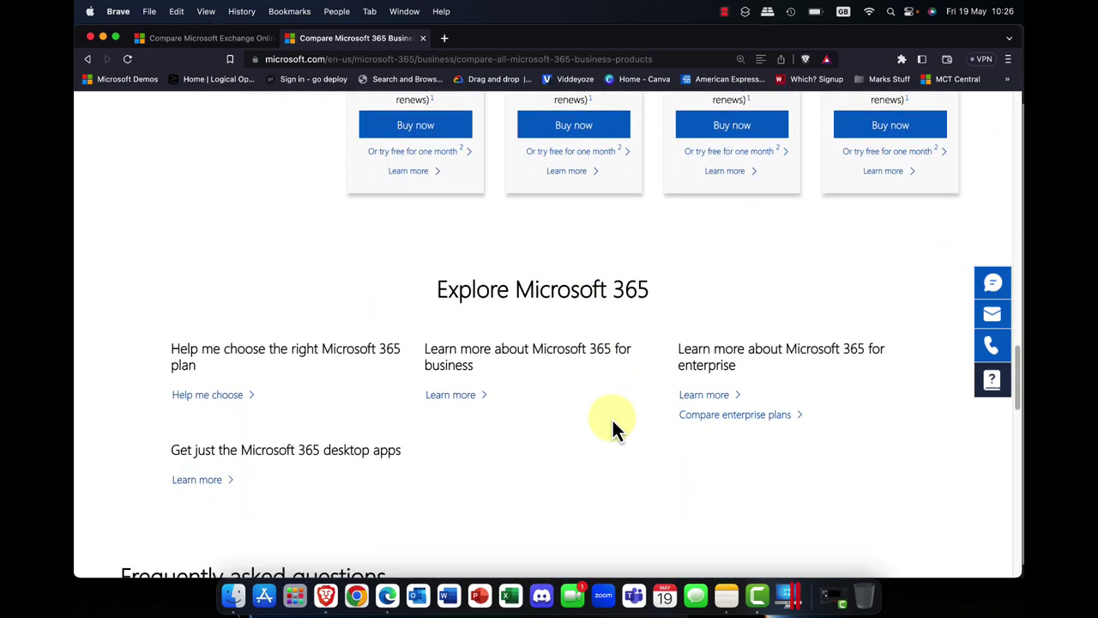
{"action": "left_click", "coordinate": [756, 421]}
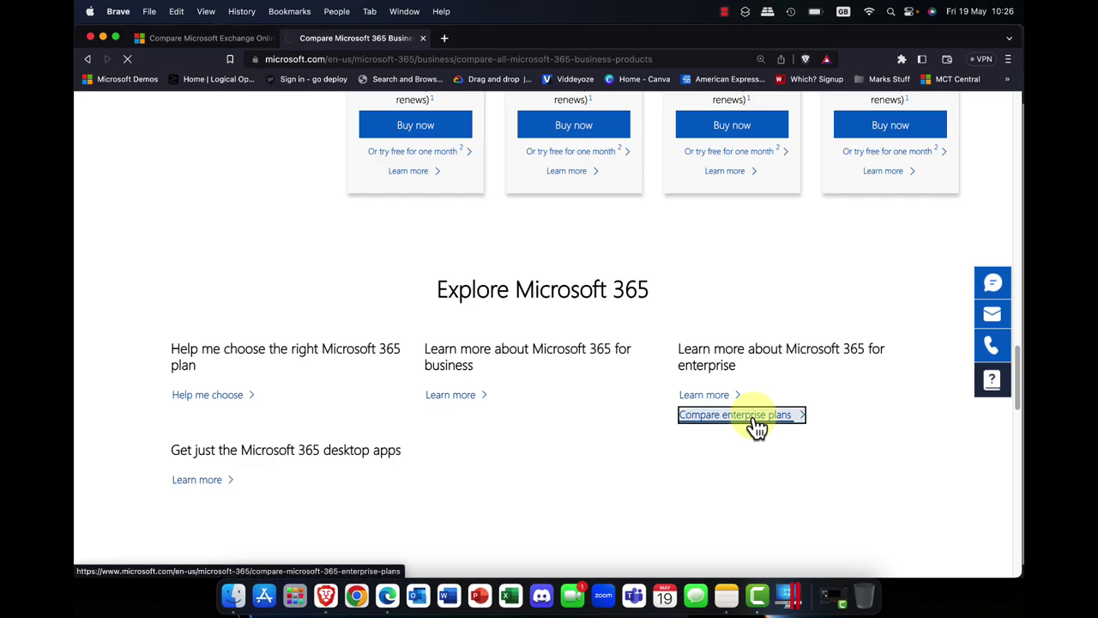
{"action": "scroll", "coordinate": [755, 425], "scroll_direction": "down", "scroll_amount": 4}
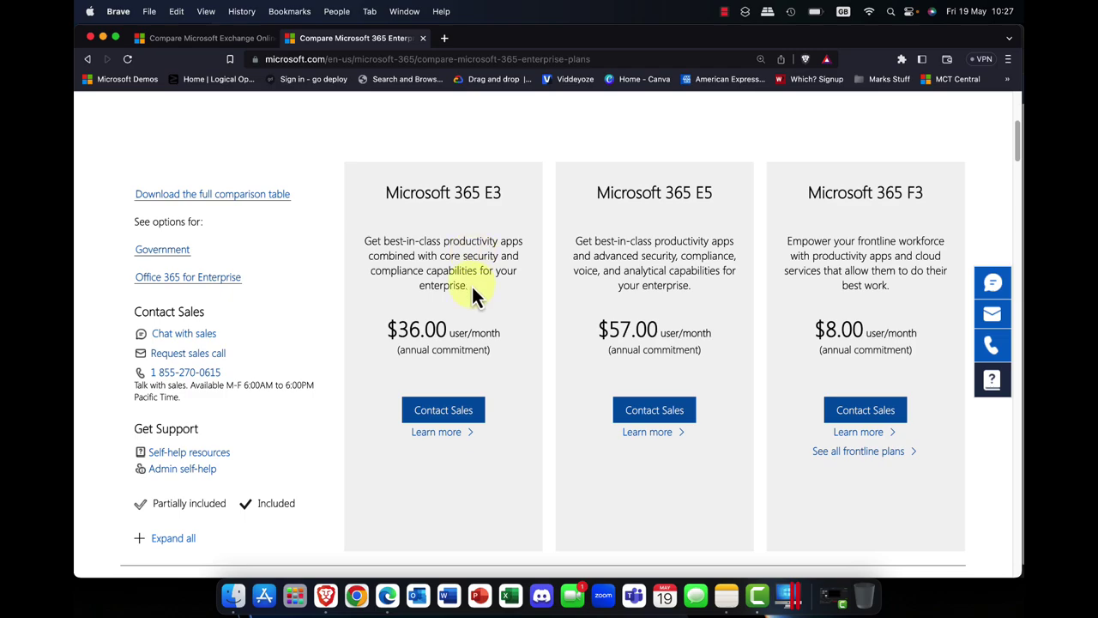
Review the prices and features of the Exchange Online plans, and return to the Microsoft 365 enterprise plans comparison.
{"action": "left_click", "coordinate": [240, 39]}
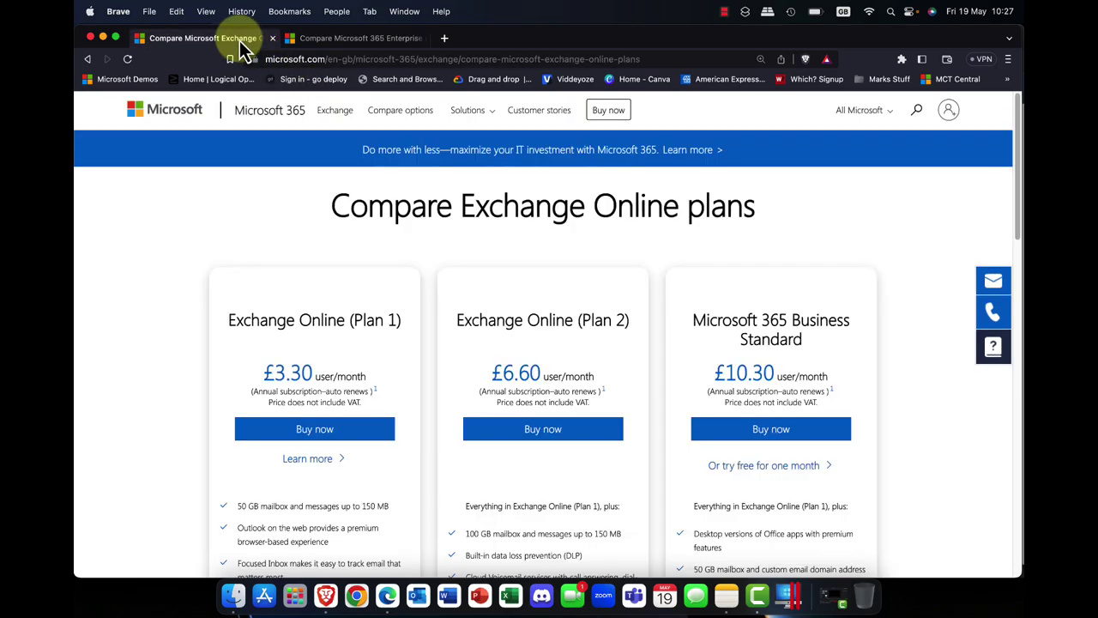
{"action": "scroll", "coordinate": [736, 265], "scroll_direction": "down", "scroll_amount": 5}
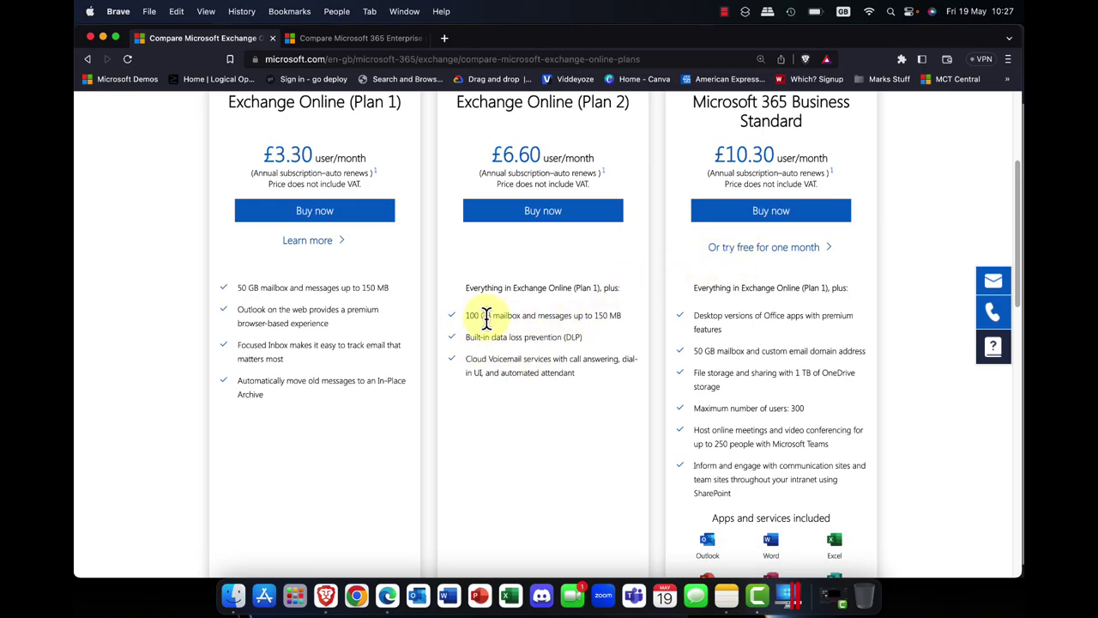
{"action": "scroll", "coordinate": [480, 325], "scroll_direction": "up", "scroll_amount": 2}
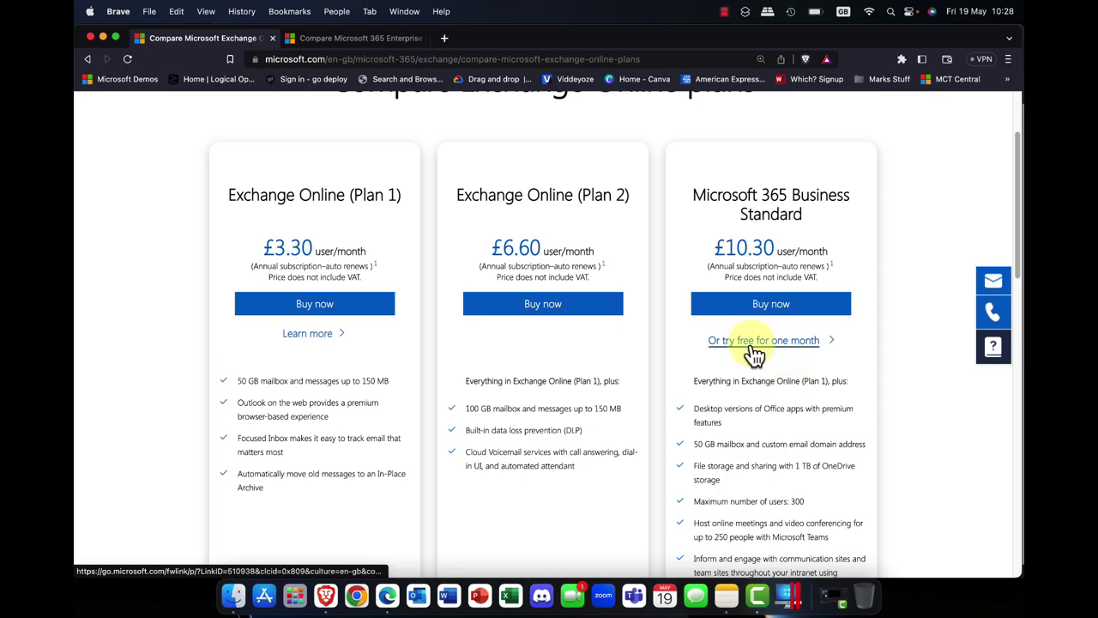
{"action": "scroll", "coordinate": [730, 348], "scroll_direction": "up", "scroll_amount": 3}
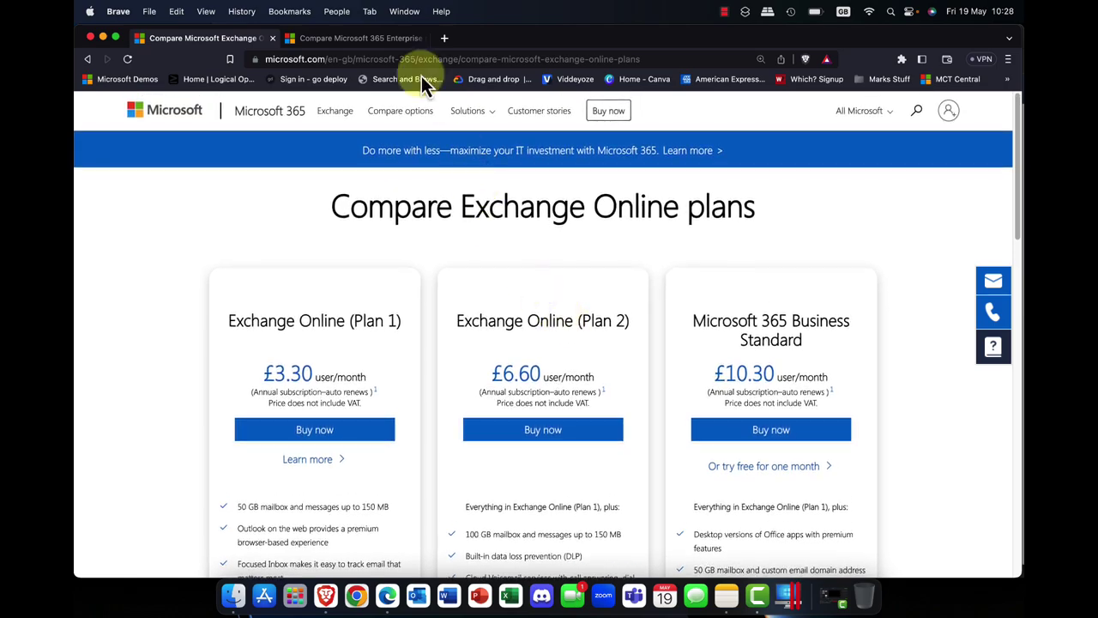
{"action": "left_click", "coordinate": [349, 39]}
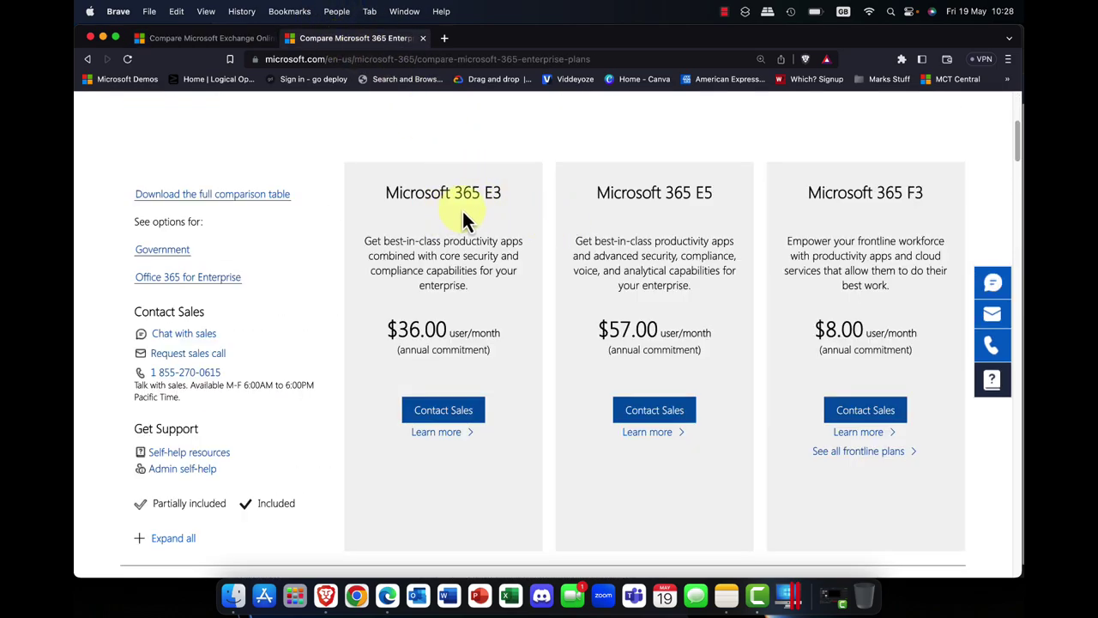
{"action": "scroll", "coordinate": [386, 463], "scroll_direction": "up", "scroll_amount": 1}
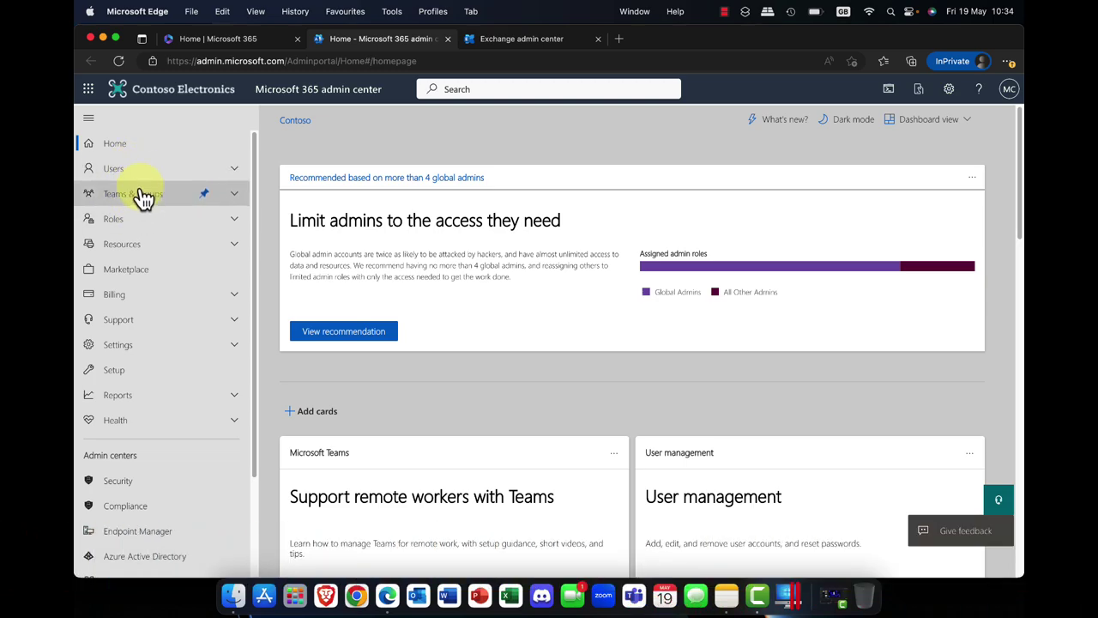
Locate Exchange among the Microsoft 365 admin centers in Microsoft Edge and look over the Exchange admin center's home page cards.
{"action": "scroll", "coordinate": [137, 232], "scroll_direction": "down", "scroll_amount": 1}
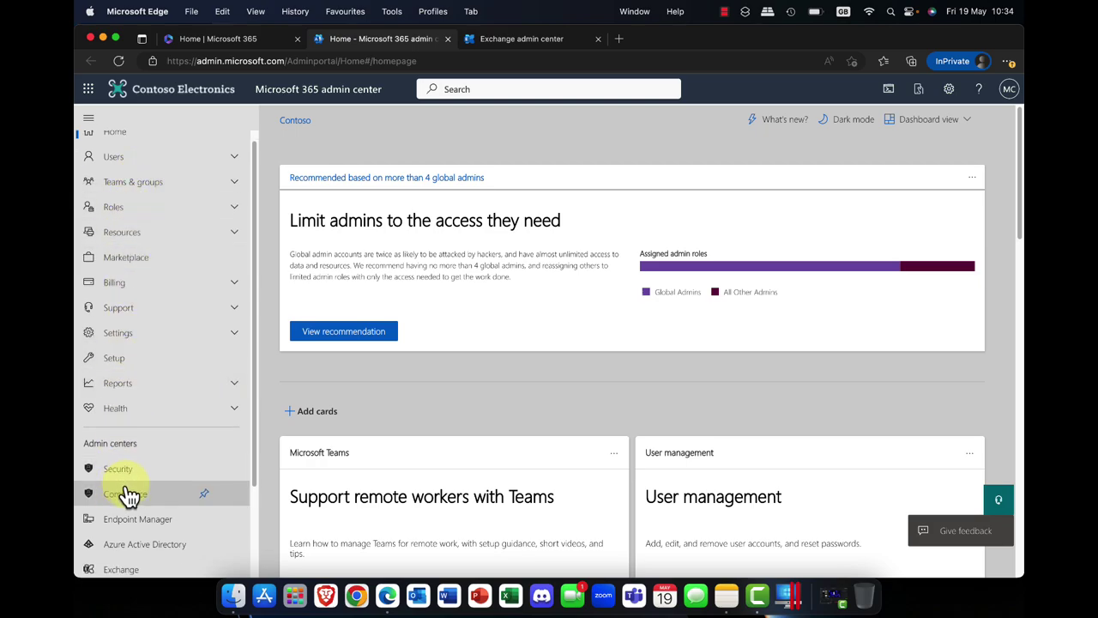
{"action": "scroll", "coordinate": [140, 550], "scroll_direction": "down", "scroll_amount": 3}
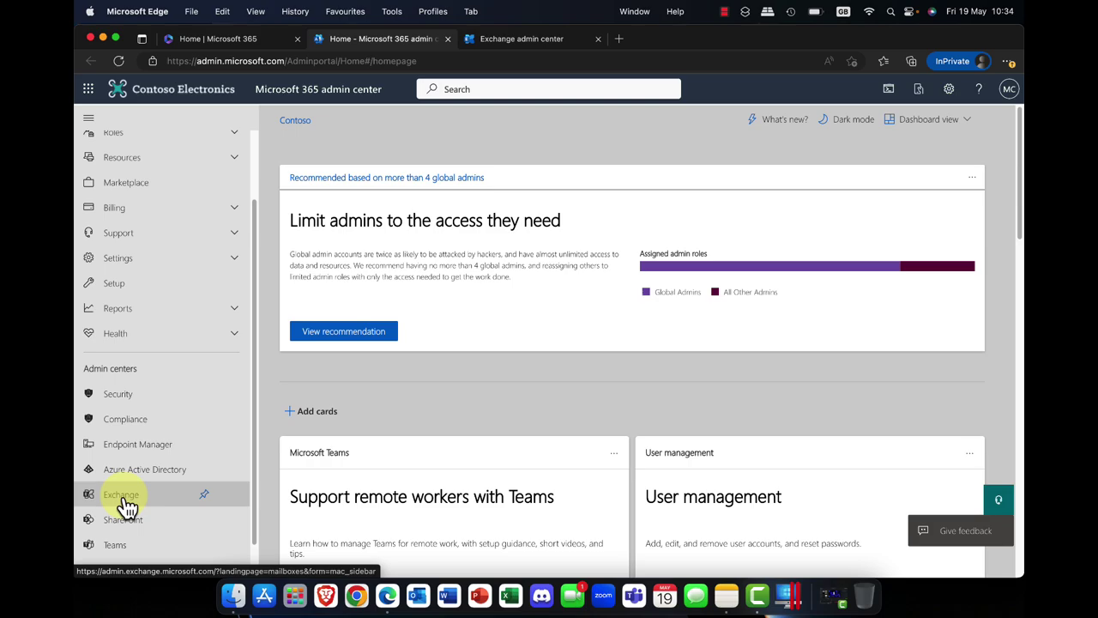
{"action": "left_click", "coordinate": [512, 43]}
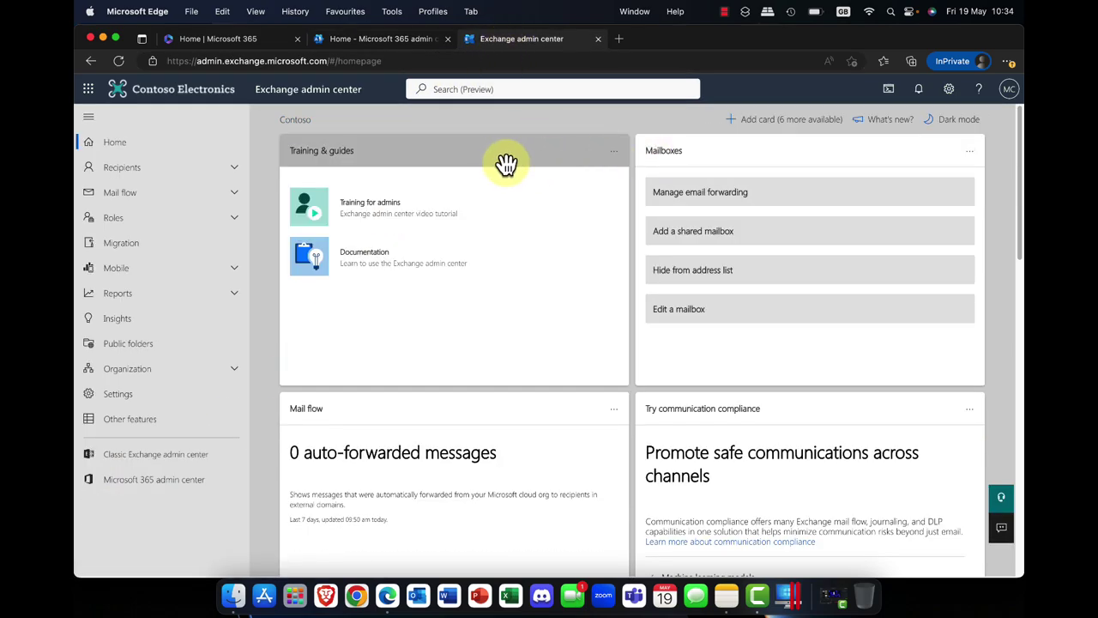
{"action": "scroll", "coordinate": [515, 184], "scroll_direction": "down", "scroll_amount": 5}
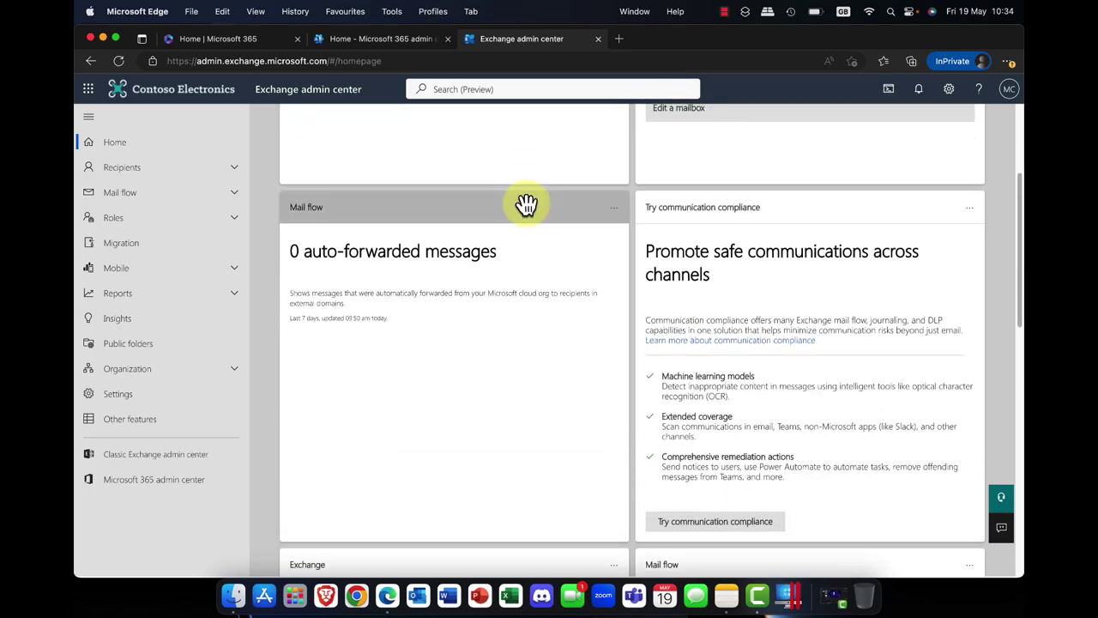
{"action": "scroll", "coordinate": [526, 204], "scroll_direction": "down", "scroll_amount": 9}
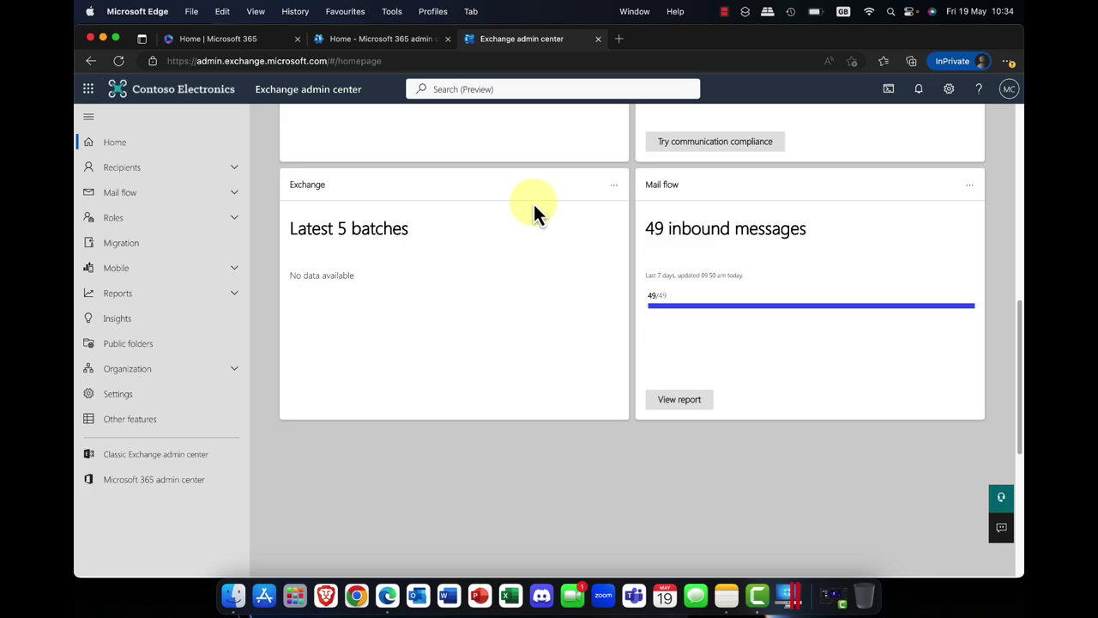
{"action": "scroll", "coordinate": [534, 206], "scroll_direction": "up", "scroll_amount": 10}
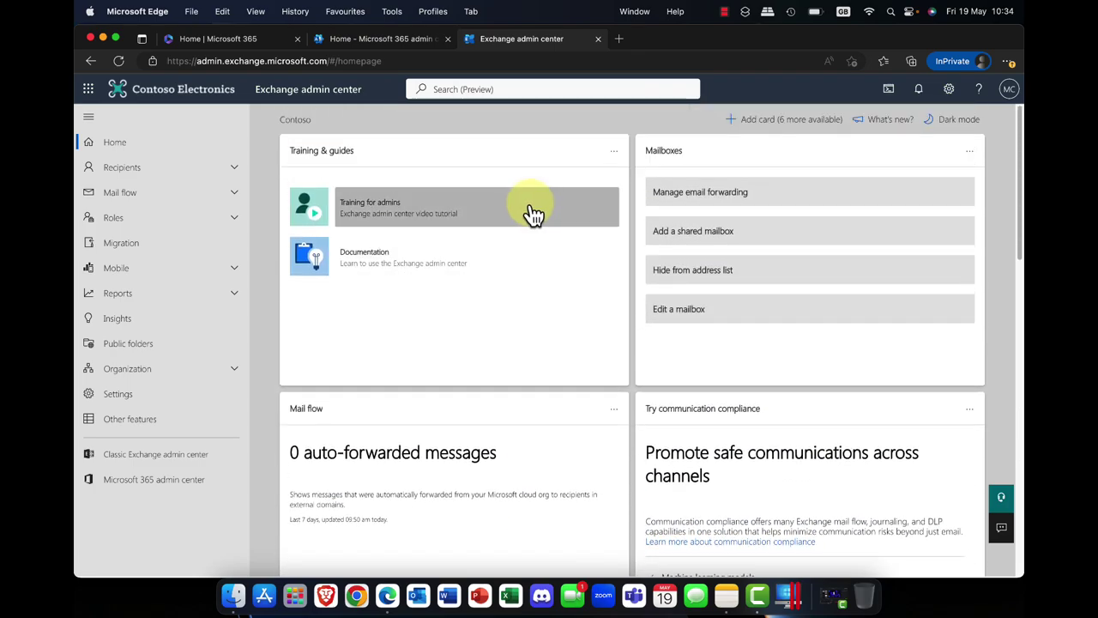
Look through the cards available for the Exchange admin center home page without adding any.
{"action": "left_click", "coordinate": [773, 120]}
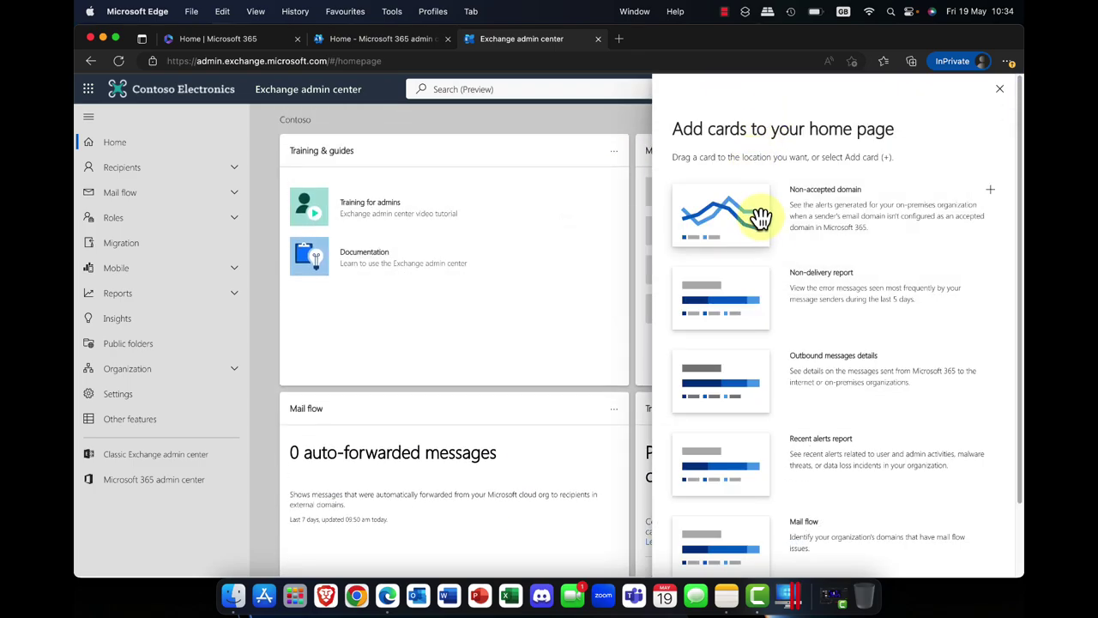
{"action": "scroll", "coordinate": [787, 308], "scroll_direction": "down", "scroll_amount": 3}
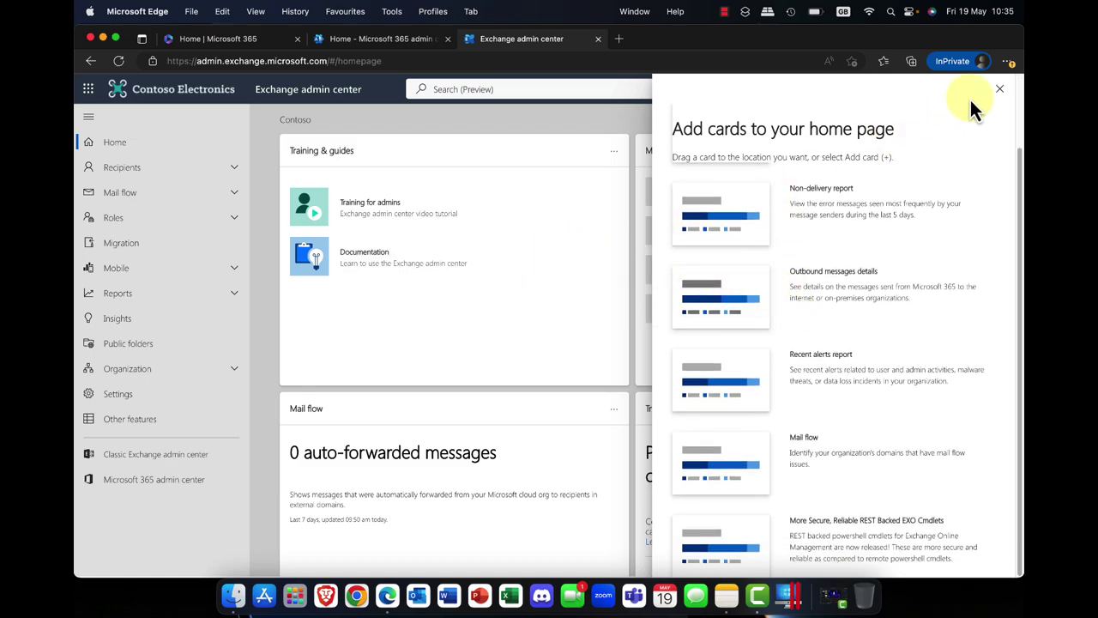
{"action": "left_click", "coordinate": [1004, 96]}
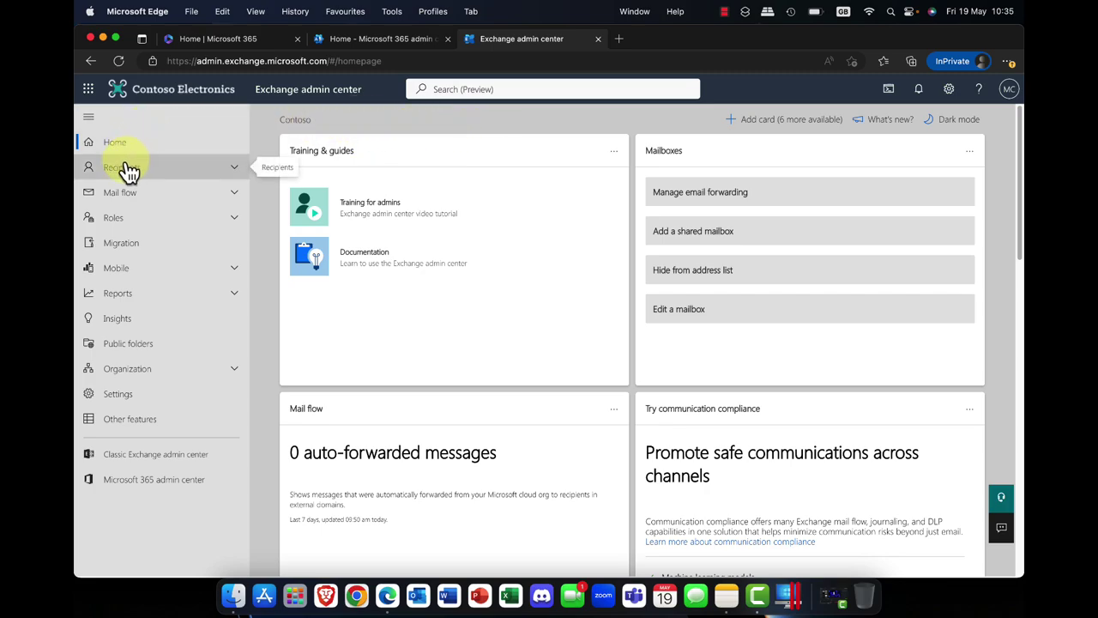
Open the list of recipient mailboxes in the Exchange admin center.
{"action": "left_click", "coordinate": [237, 171]}
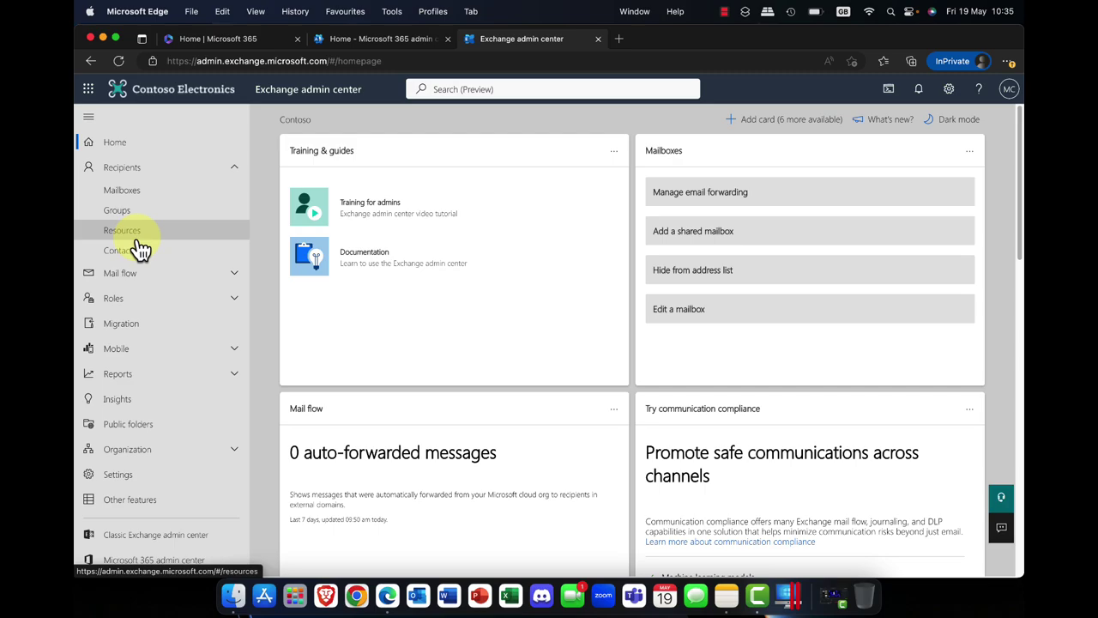
{"action": "left_click", "coordinate": [140, 192]}
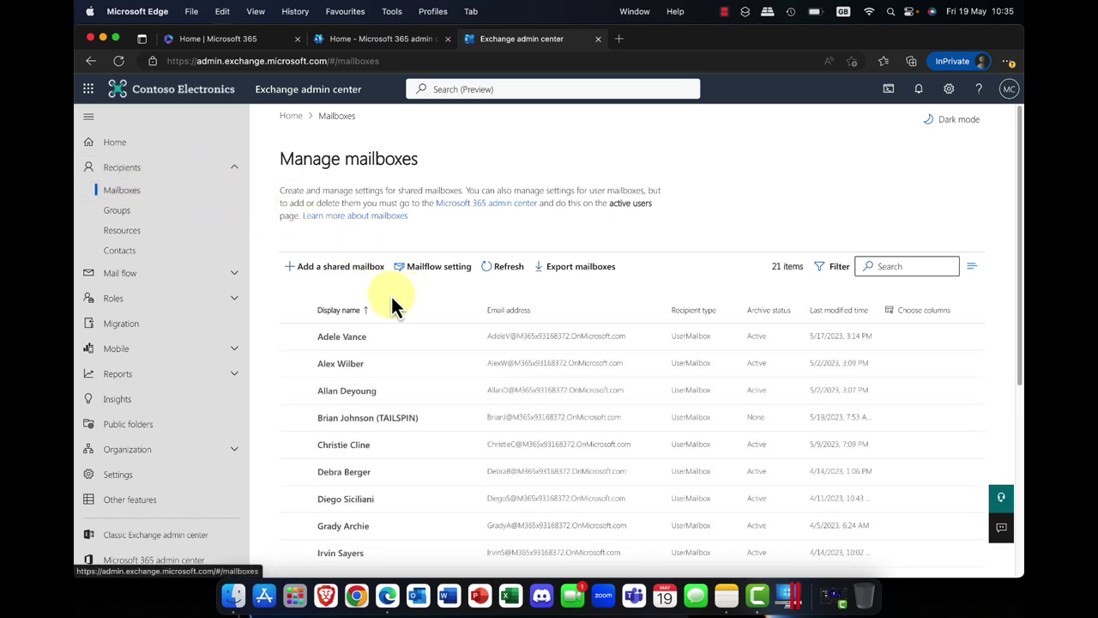
Show the list of active users in the Microsoft 365 admin center.
{"action": "left_click", "coordinate": [386, 39]}
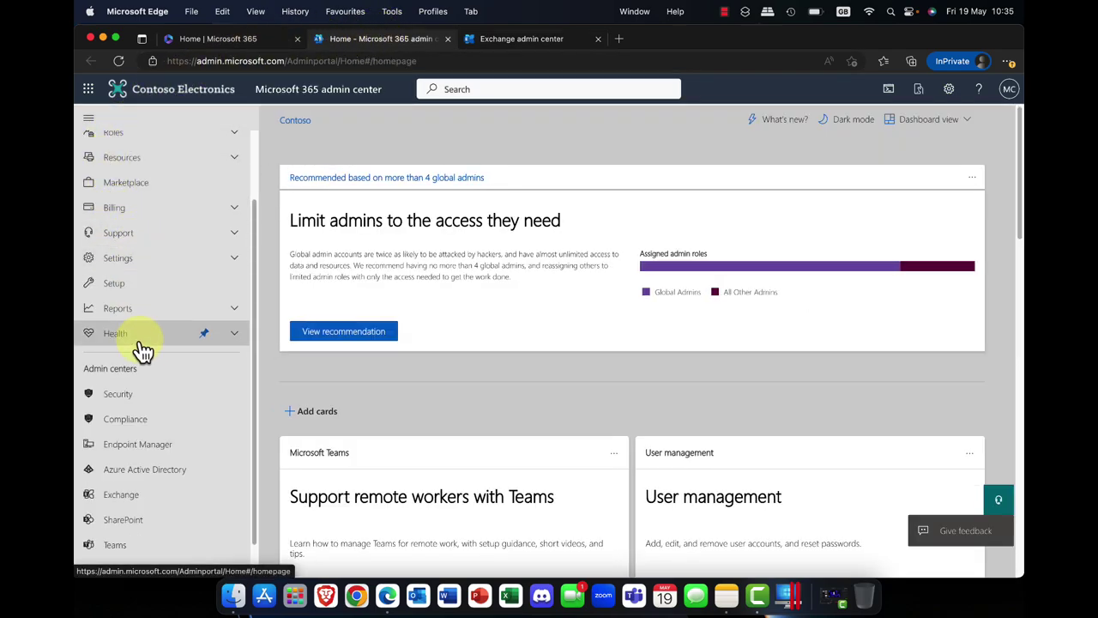
{"action": "scroll", "coordinate": [143, 344], "scroll_direction": "up", "scroll_amount": 5}
{"action": "left_click", "coordinate": [121, 221]}
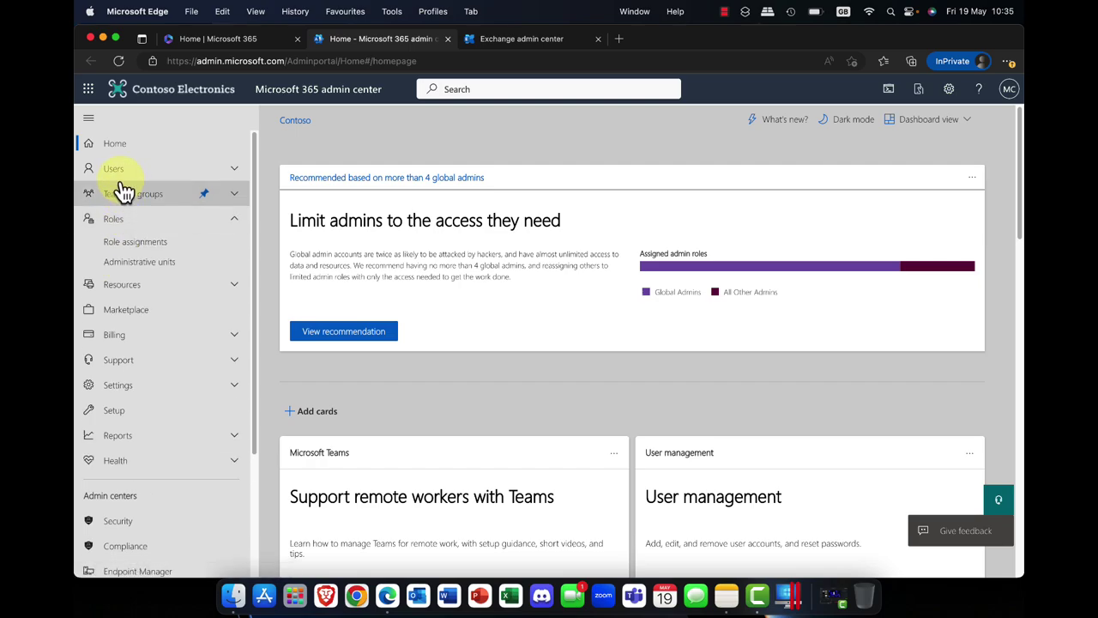
{"action": "left_click", "coordinate": [121, 171]}
{"action": "left_click", "coordinate": [130, 193]}
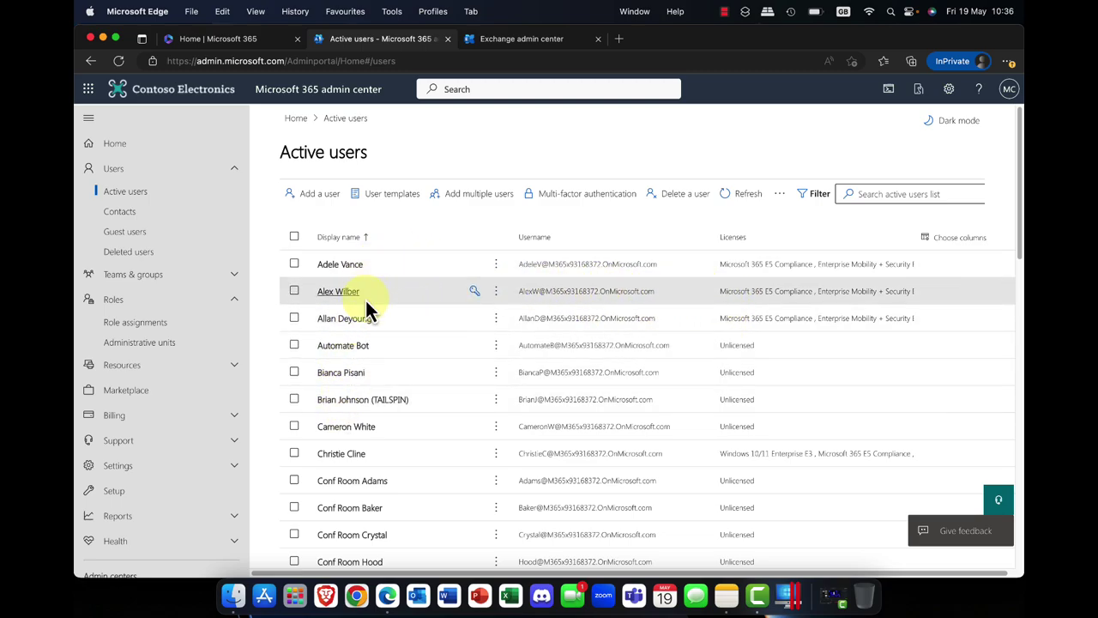
Return to the mailbox list in the Exchange admin center and refresh it.
{"action": "left_click", "coordinate": [515, 42]}
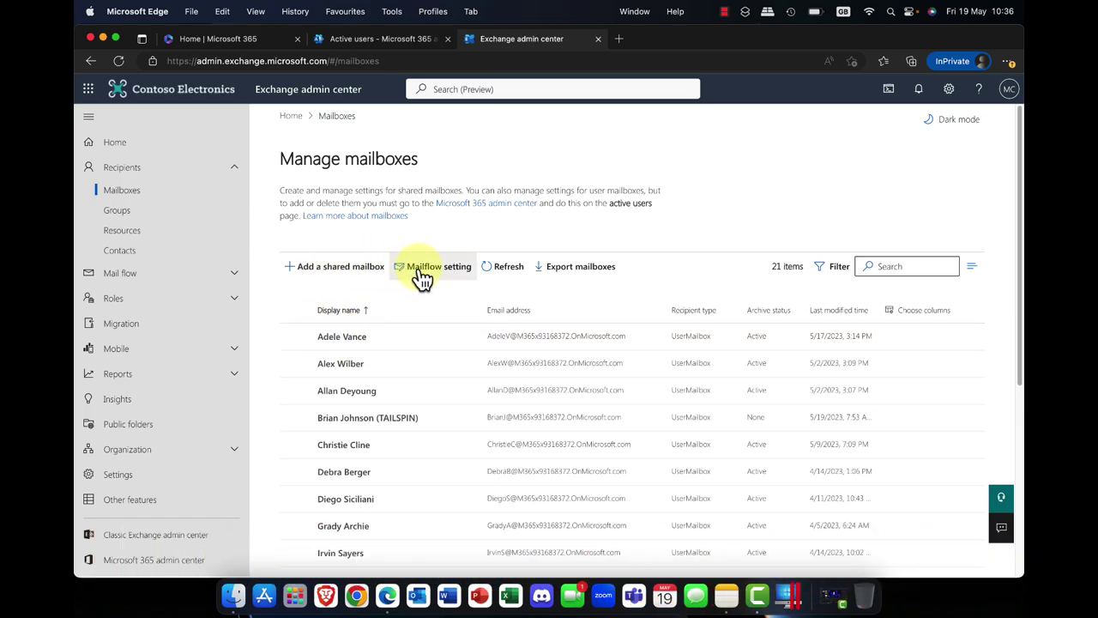
{"action": "left_click", "coordinate": [507, 273]}
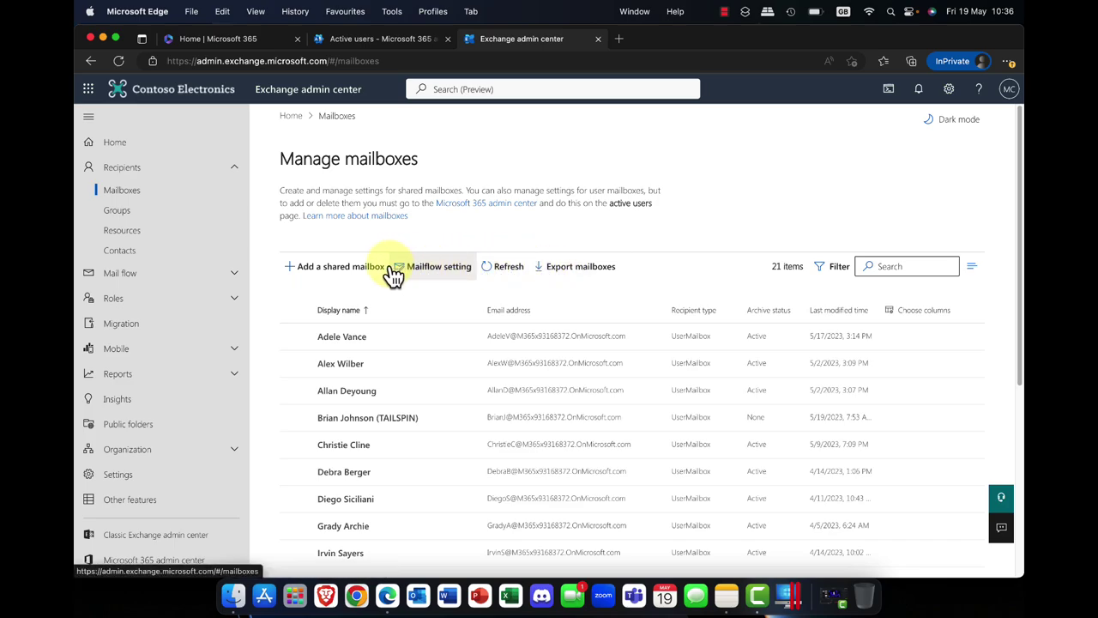
Start adding a user from the active users list, entering the first name, last name, display name and a surname-plus-initial username.
{"action": "left_click", "coordinate": [418, 46]}
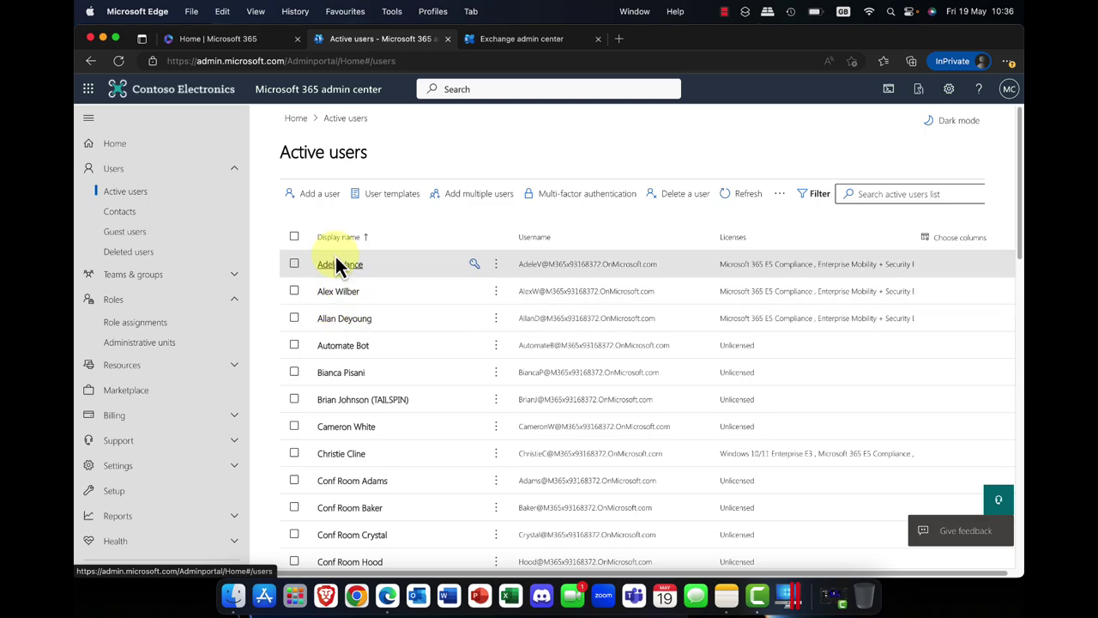
{"action": "left_click", "coordinate": [326, 197]}
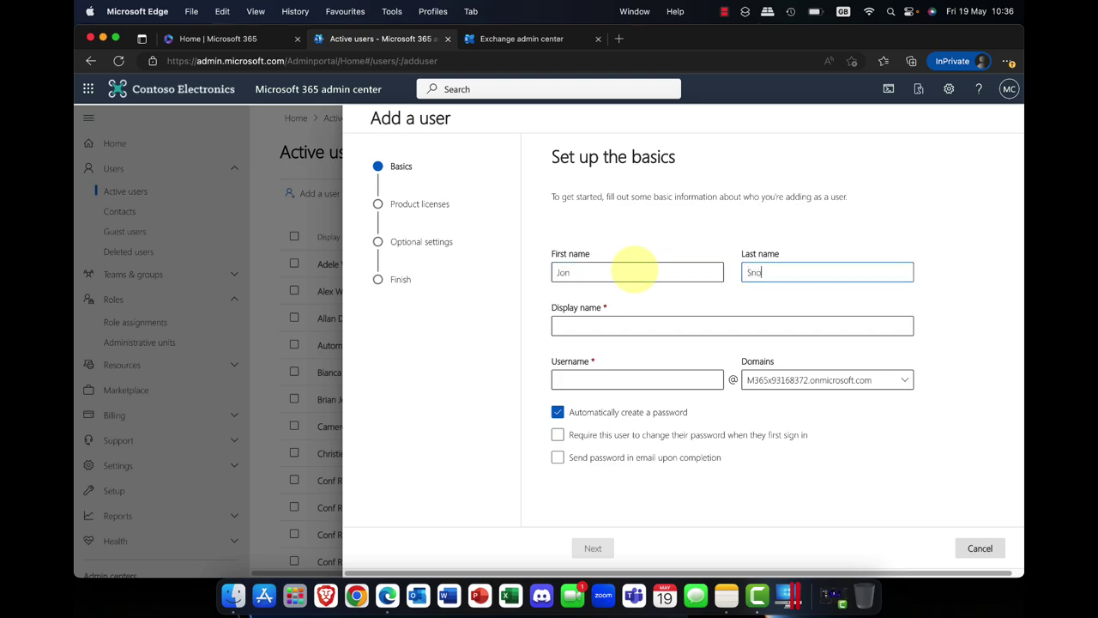
{"action": "left_click", "coordinate": [652, 325]}
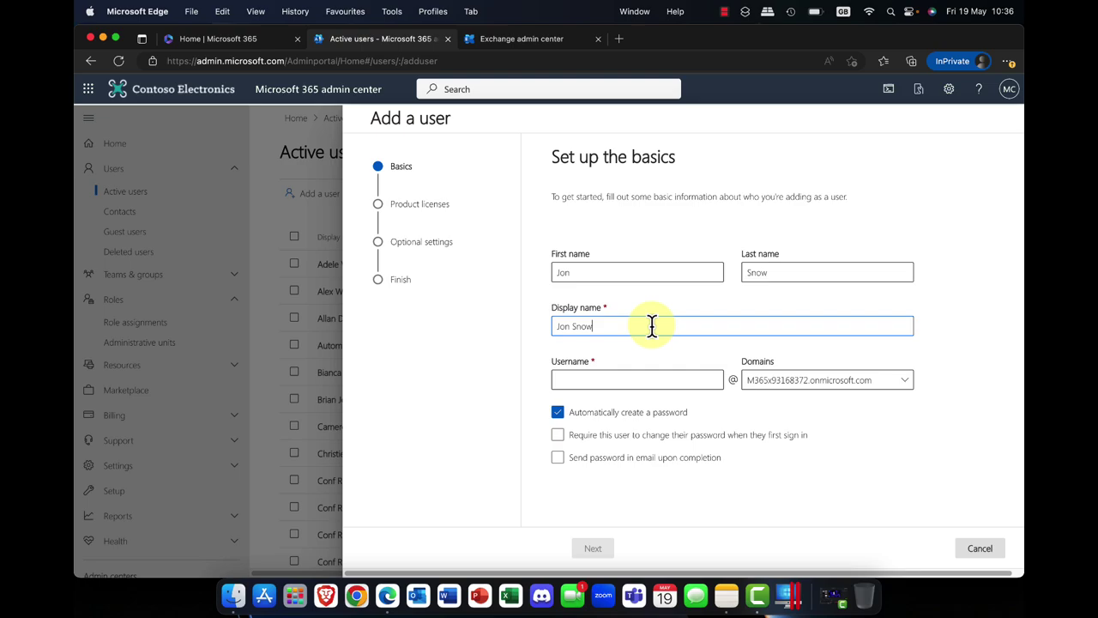
{"action": "left_click", "coordinate": [606, 374]}
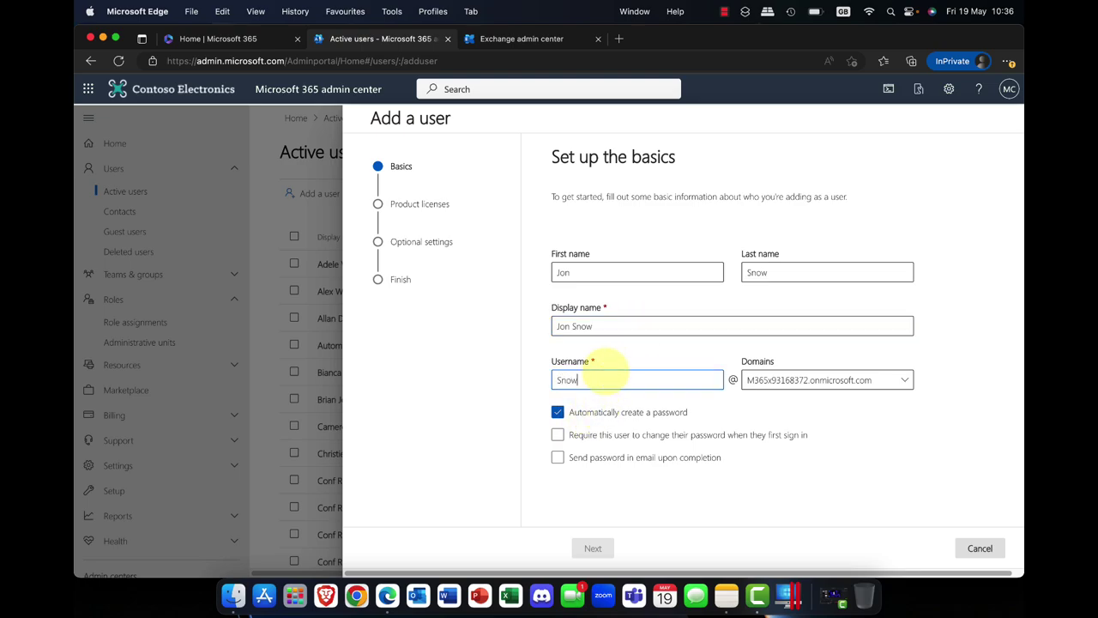
{"action": "type", "text": "Snow"}
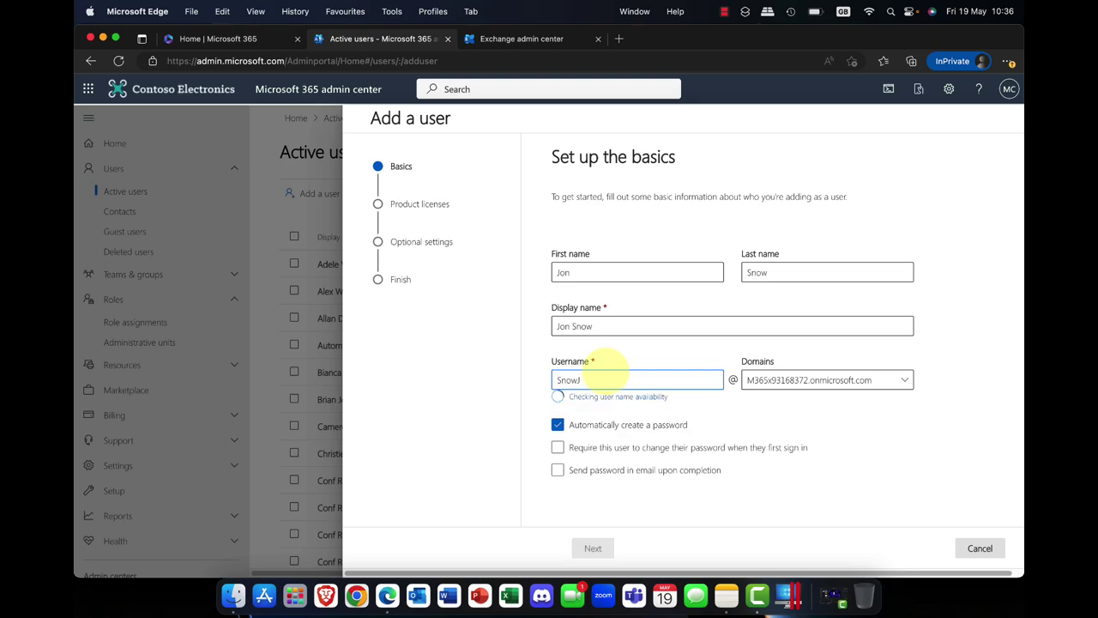
{"action": "type", "text": "J"}
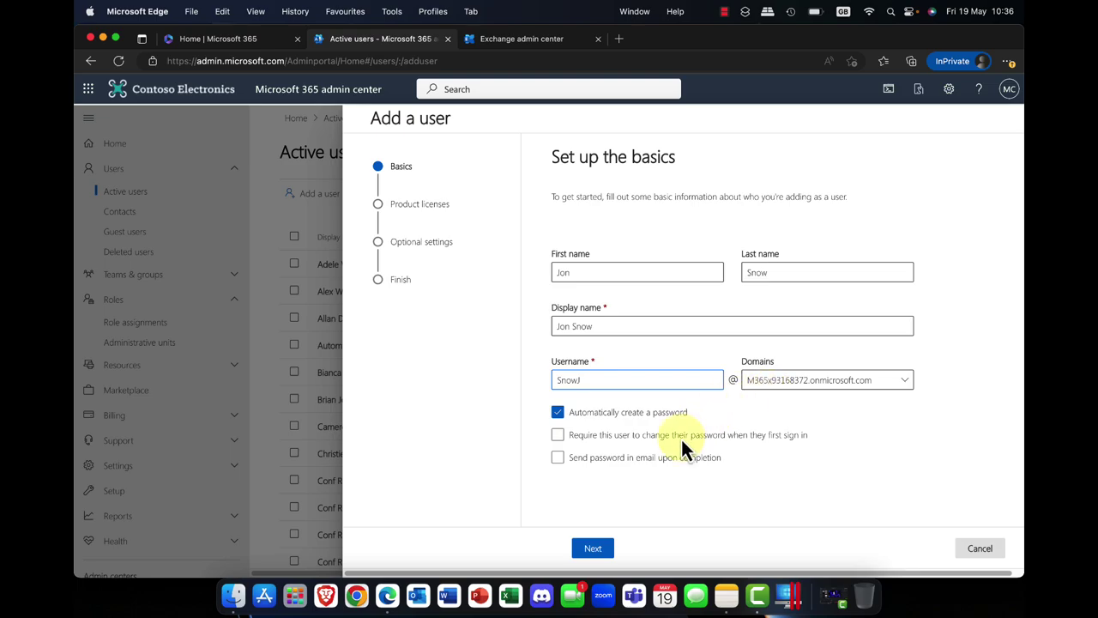
Continue with an automatically created password and assign the Office 365 E5, Enterprise Mobility + Security E5 and Windows 10/11 Enterprise E3 licenses.
{"action": "left_click", "coordinate": [605, 438]}
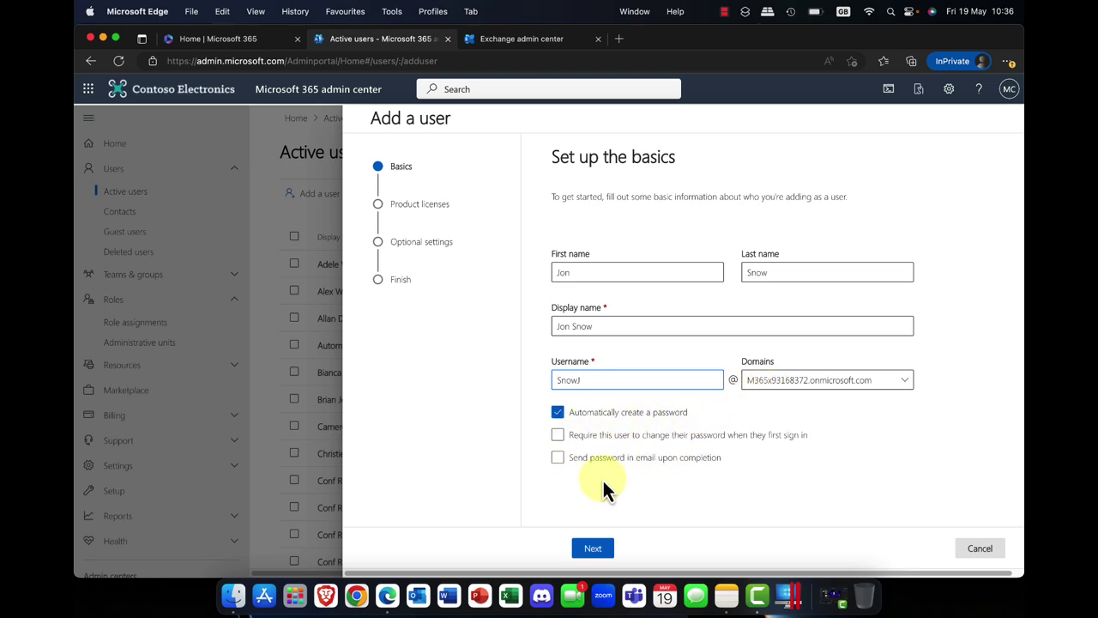
{"action": "left_click", "coordinate": [593, 549]}
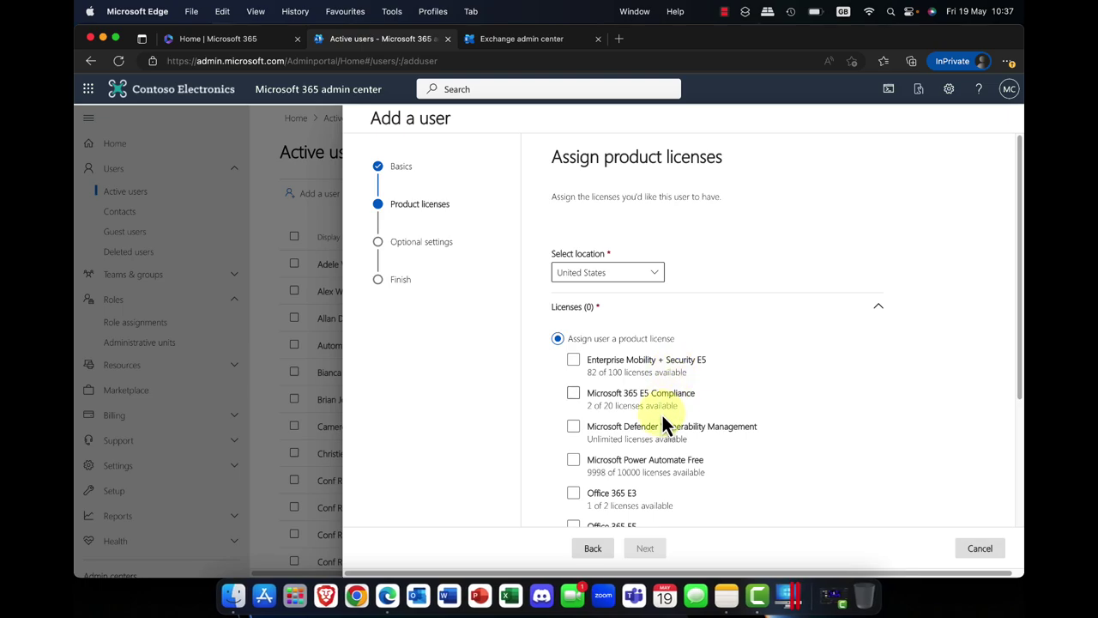
{"action": "scroll", "coordinate": [653, 436], "scroll_direction": "down", "scroll_amount": 3}
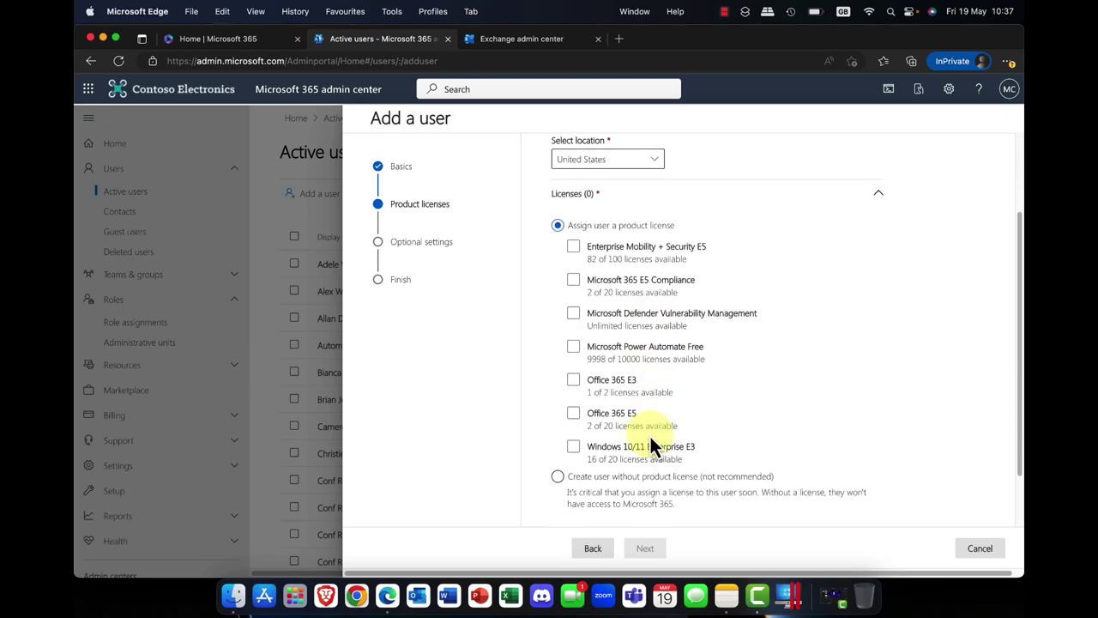
{"action": "left_click", "coordinate": [613, 448]}
{"action": "left_click", "coordinate": [606, 447]}
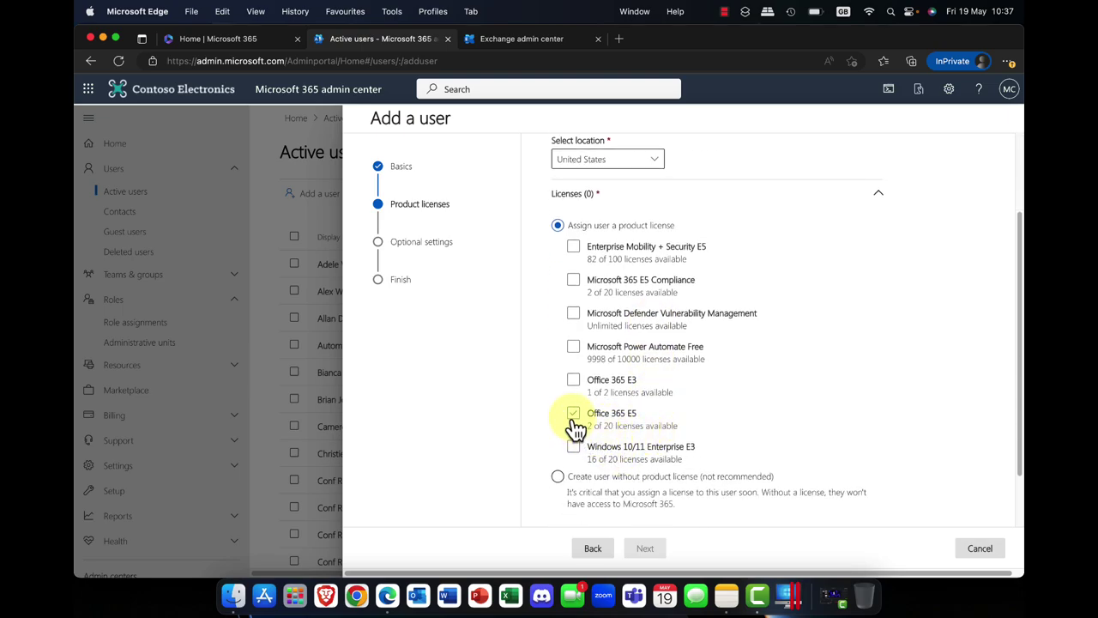
{"action": "left_click", "coordinate": [574, 418]}
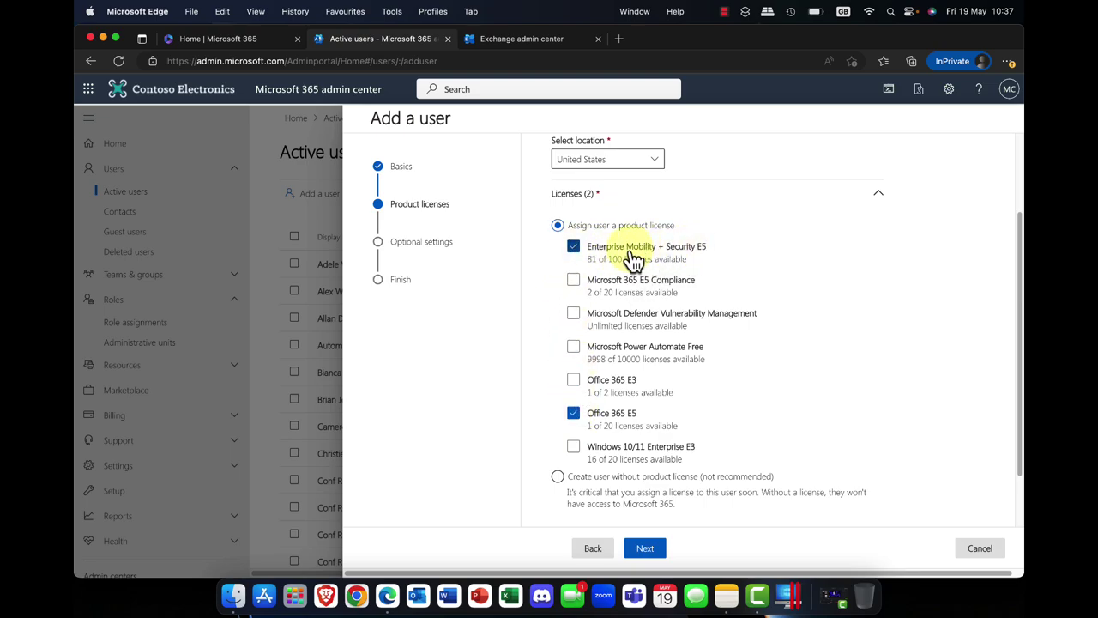
{"action": "left_click", "coordinate": [596, 455]}
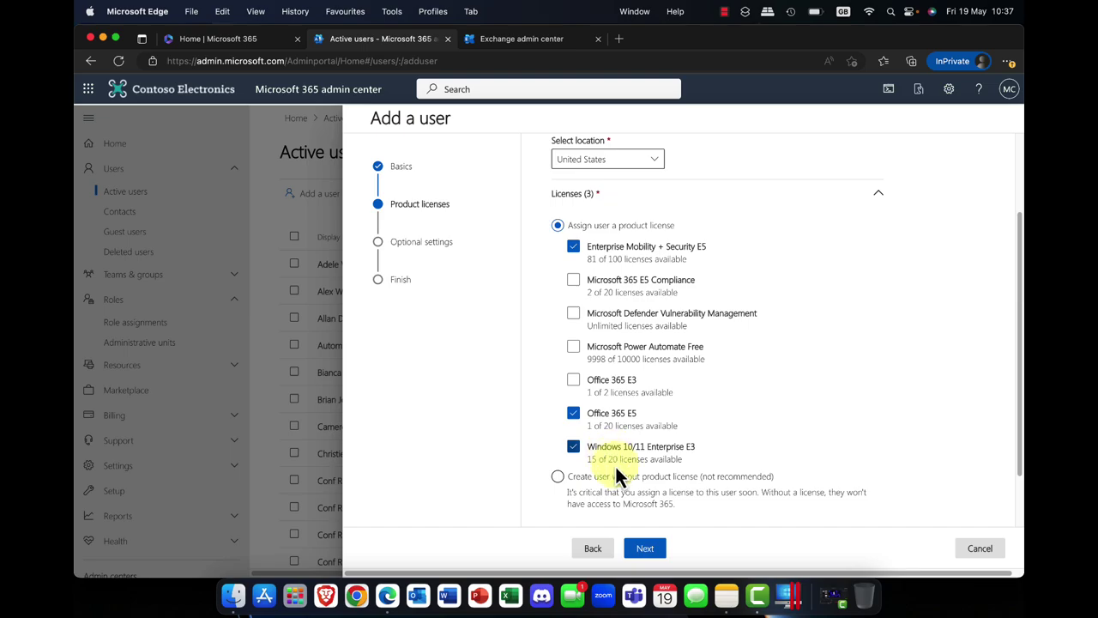
{"action": "left_click", "coordinate": [645, 553]}
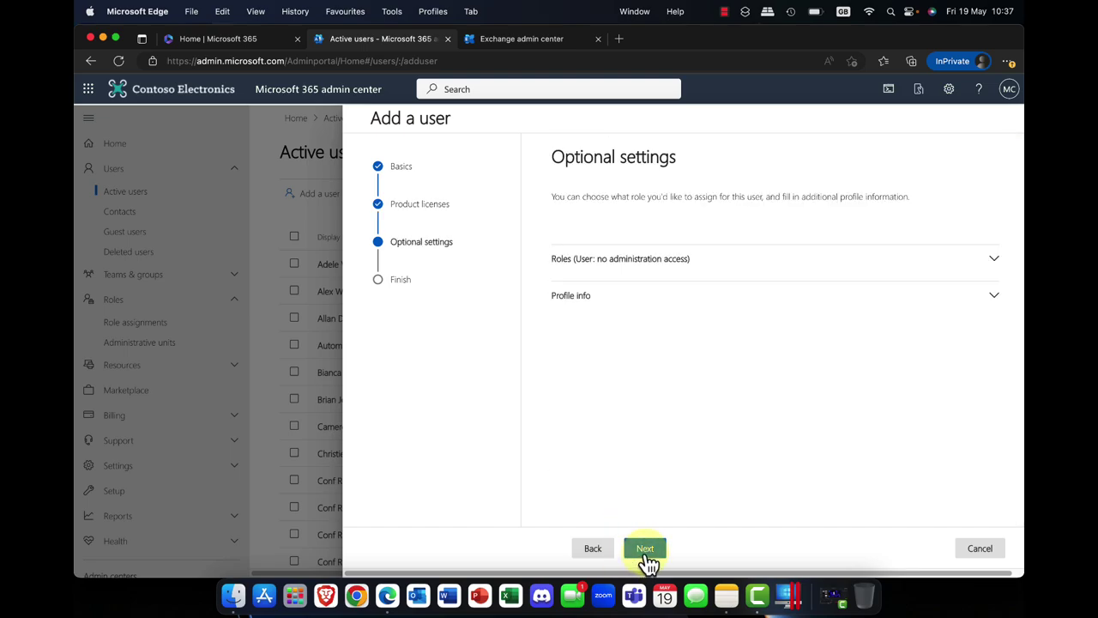
Set the new user's department to Sales and city to Oslo in the profile info, then finish adding the user.
{"action": "left_click", "coordinate": [562, 298]}
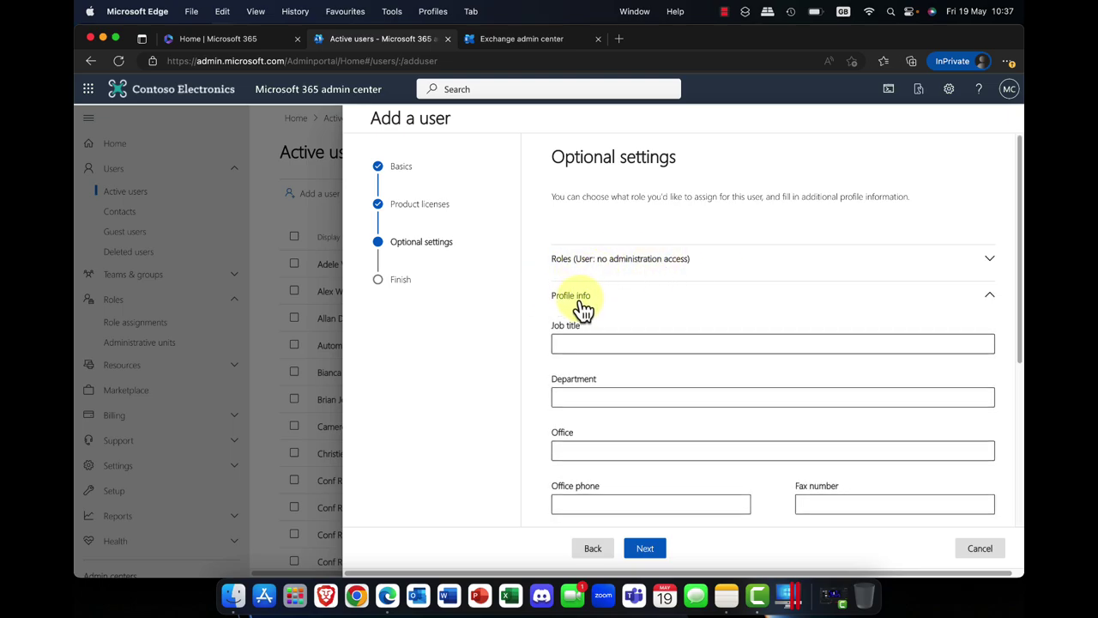
{"action": "scroll", "coordinate": [581, 302], "scroll_direction": "down", "scroll_amount": 2}
{"action": "left_click", "coordinate": [579, 299]}
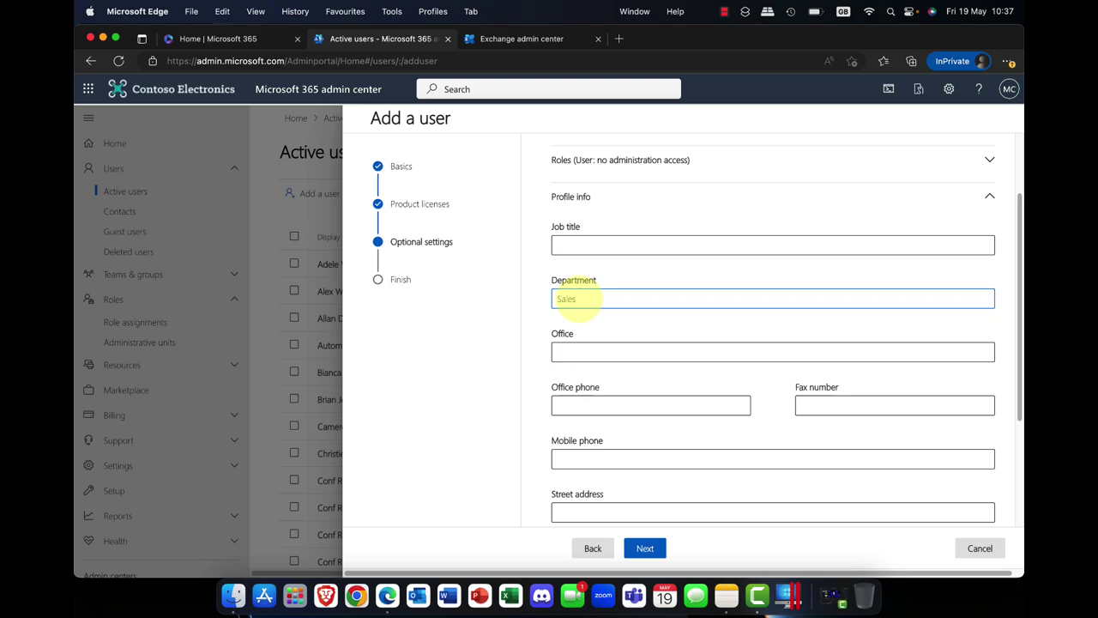
{"action": "scroll", "coordinate": [584, 498], "scroll_direction": "down", "scroll_amount": 4}
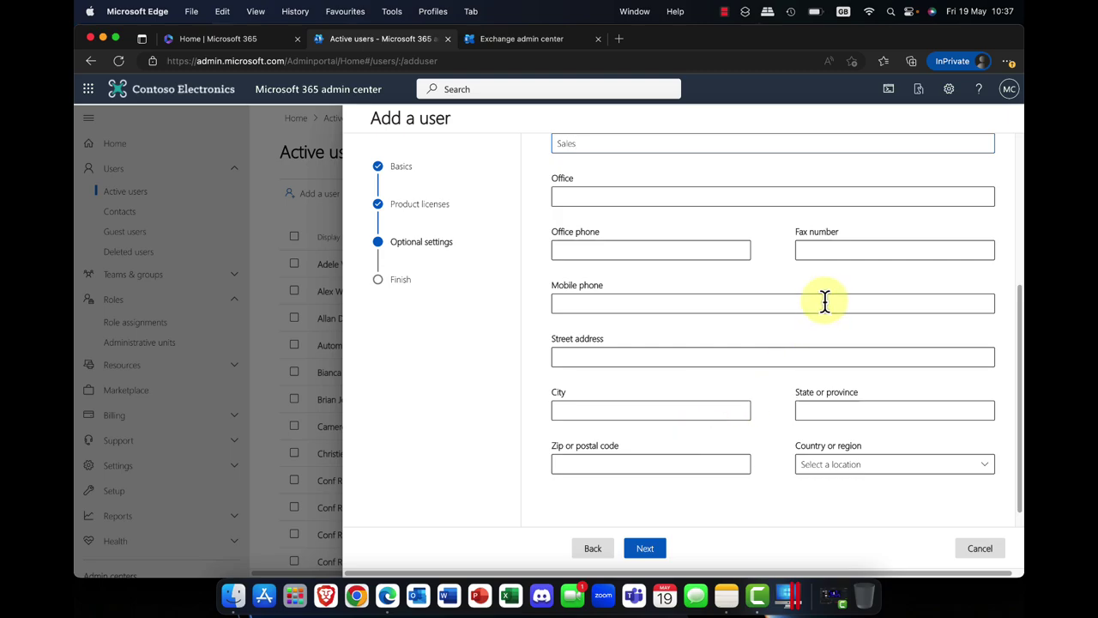
{"action": "left_click", "coordinate": [611, 407]}
{"action": "type", "text": "Oslo"}
{"action": "left_click", "coordinate": [646, 549]}
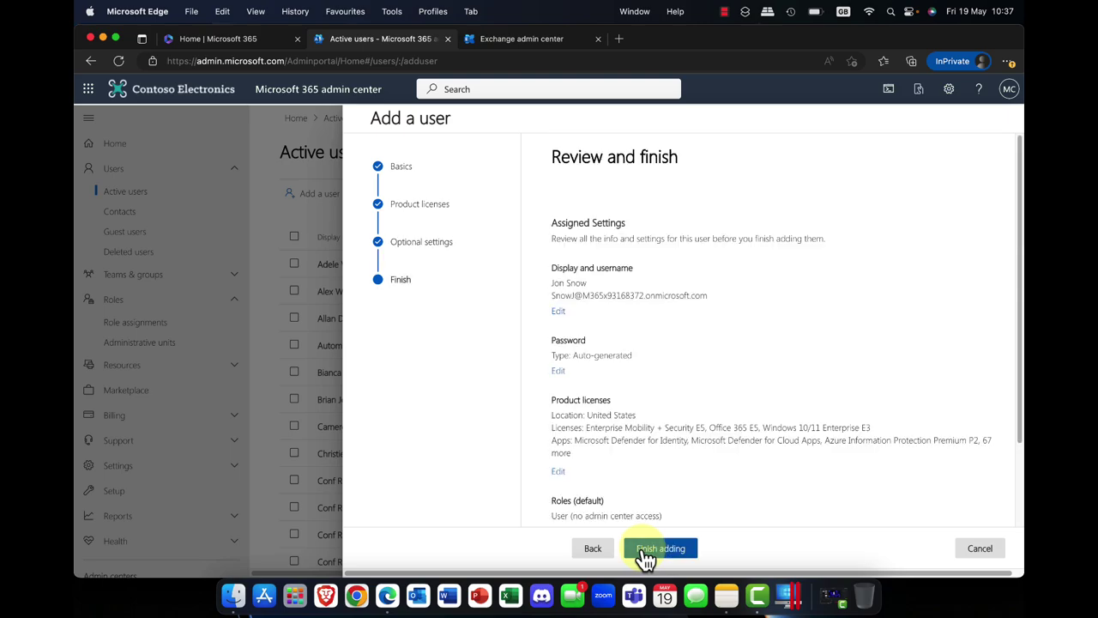
{"action": "left_click", "coordinate": [644, 554]}
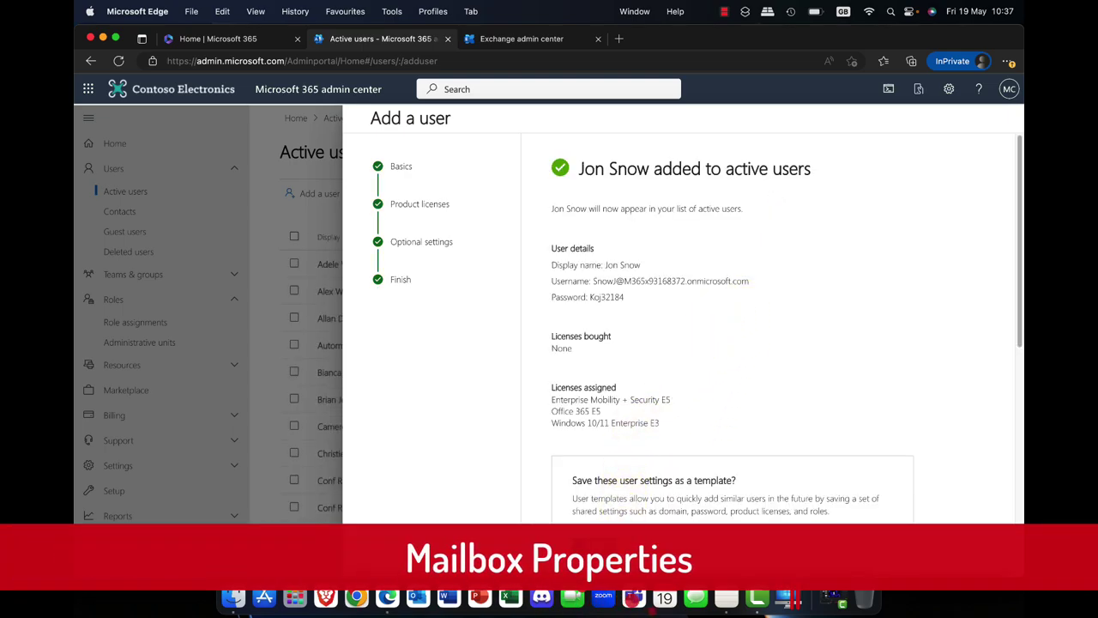
{"action": "left_click", "coordinate": [591, 554]}
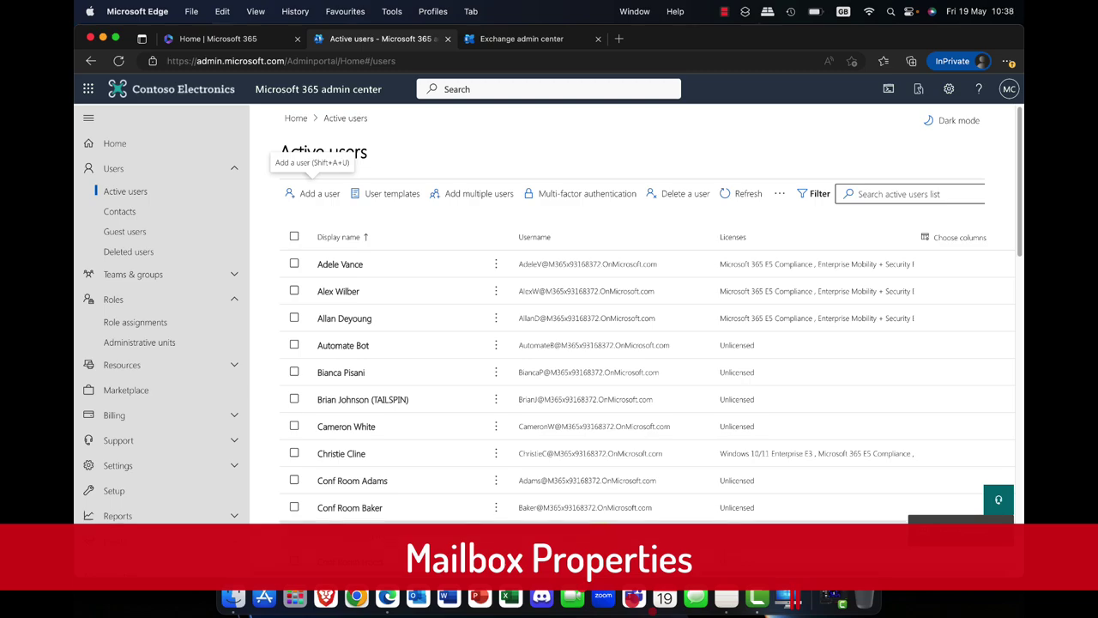
Open the newly added user's details from the active users list, check the mail settings and close the details.
{"action": "scroll", "coordinate": [369, 433], "scroll_direction": "down", "scroll_amount": 4}
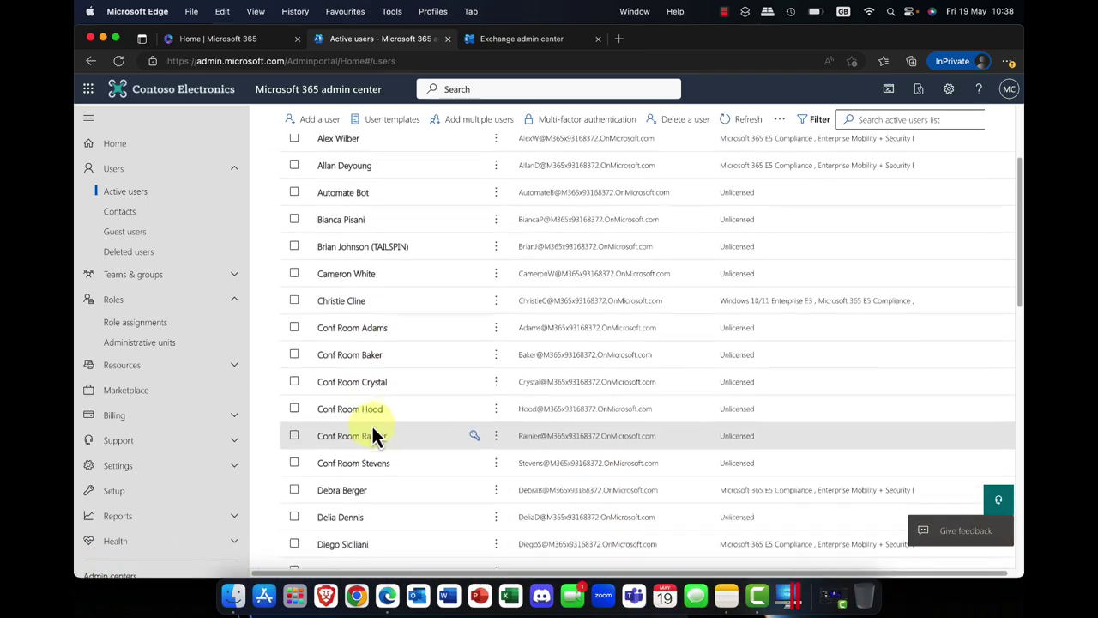
{"action": "scroll", "coordinate": [375, 436], "scroll_direction": "down", "scroll_amount": 6}
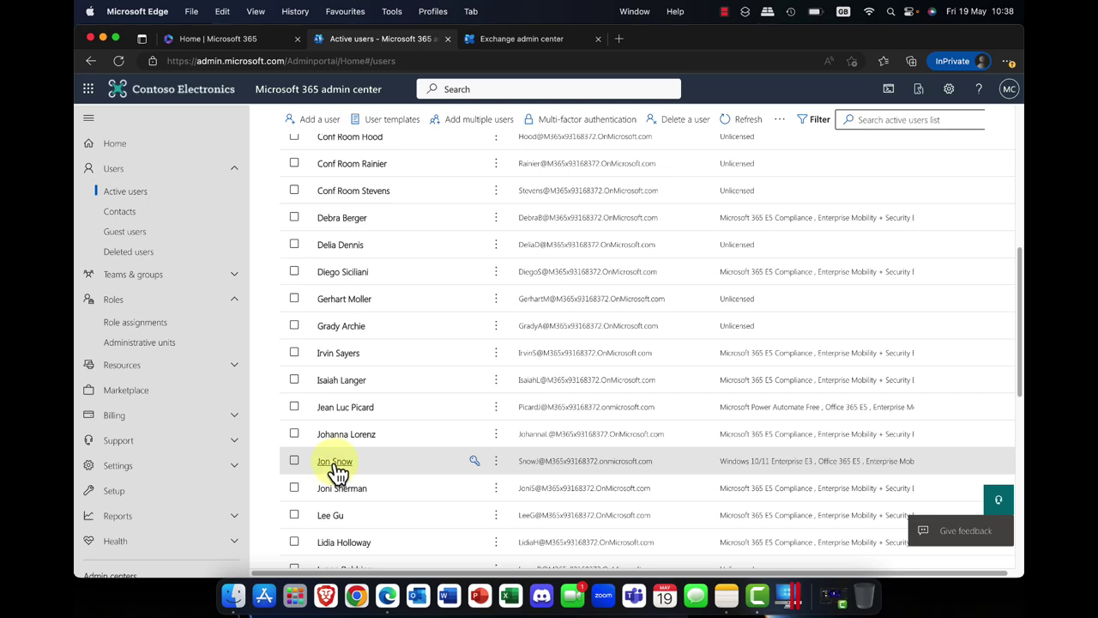
{"action": "left_click", "coordinate": [334, 463]}
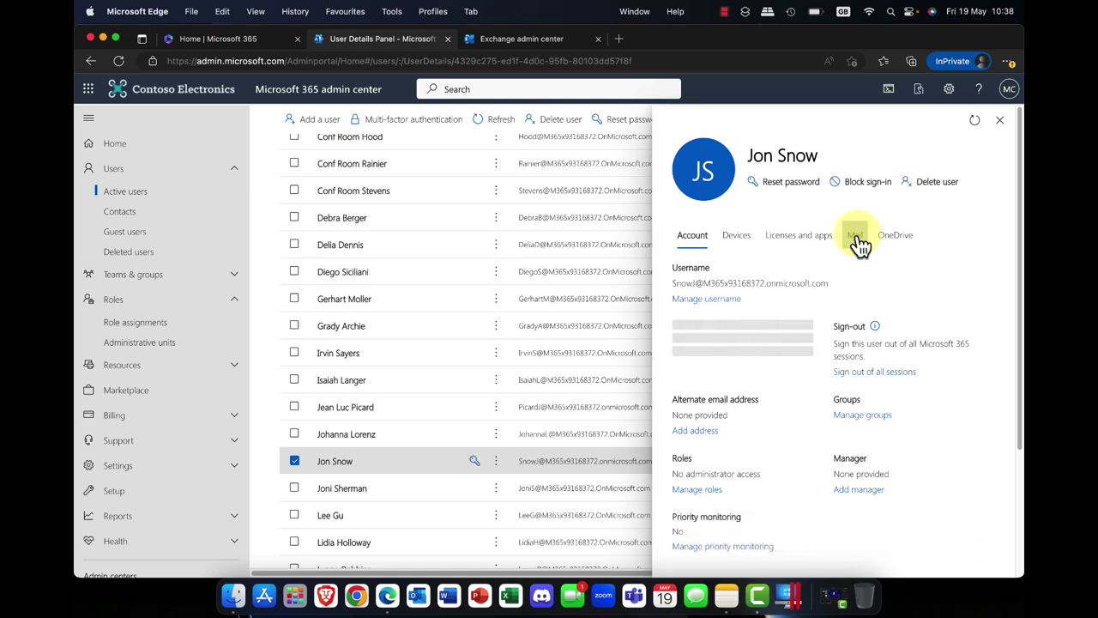
{"action": "left_click", "coordinate": [856, 239]}
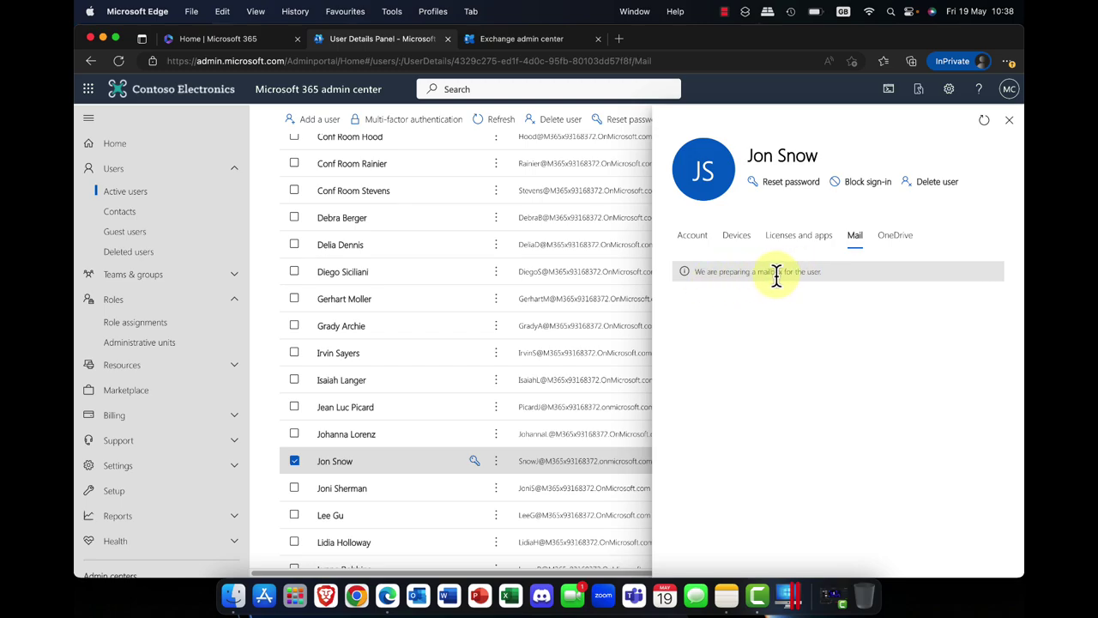
{"action": "left_click", "coordinate": [1009, 120]}
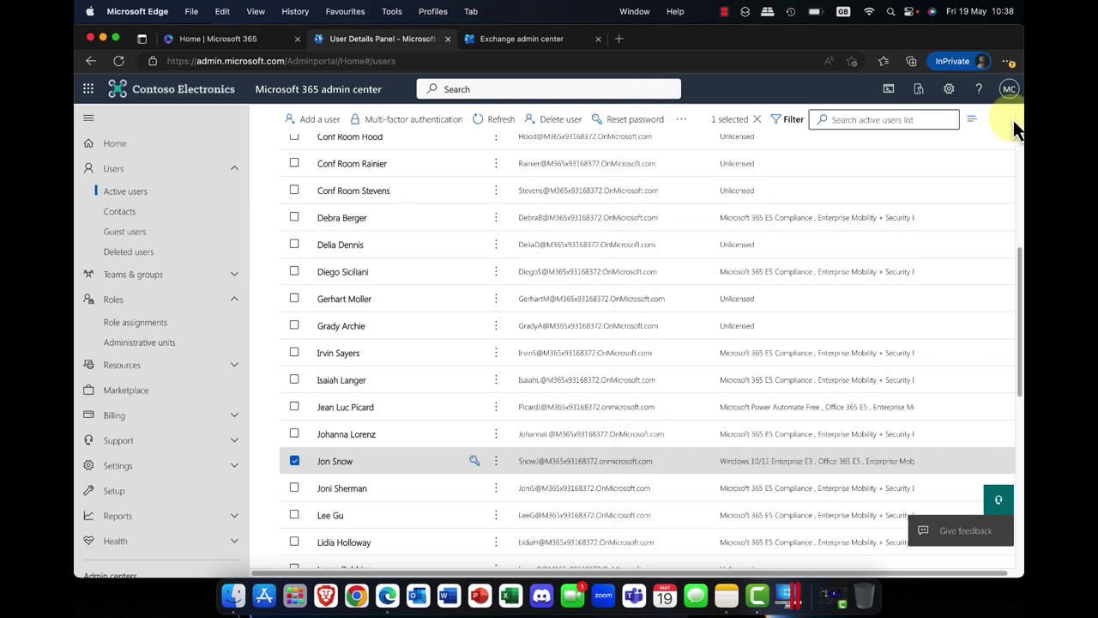
Reload the mailbox list in the Exchange admin center and look through it for the new user's mailbox.
{"action": "left_click", "coordinate": [485, 43]}
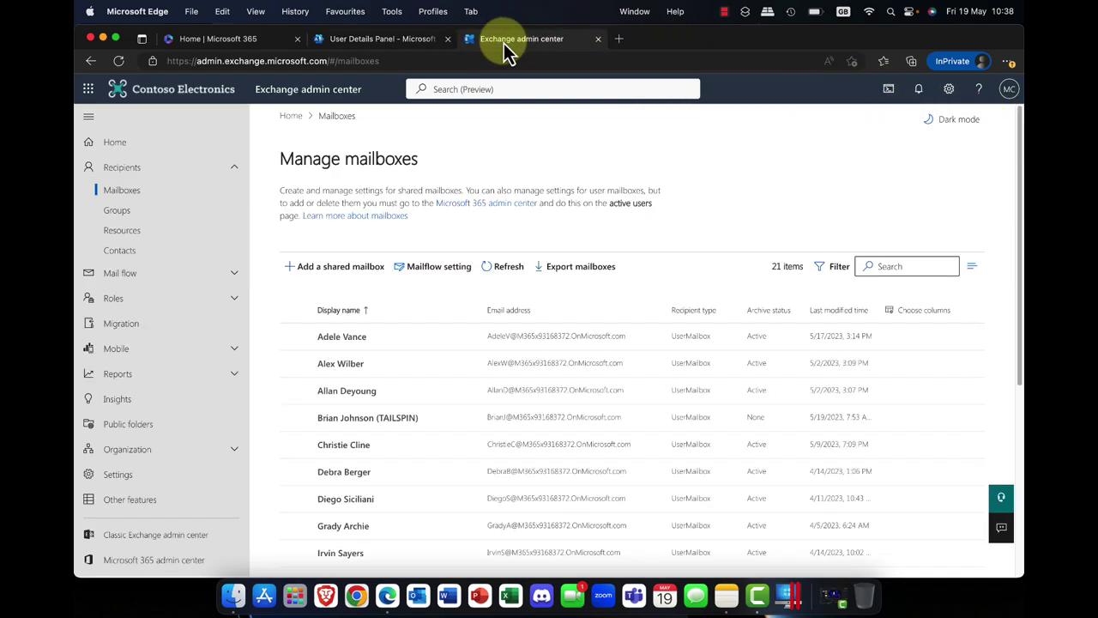
{"action": "left_click", "coordinate": [119, 62]}
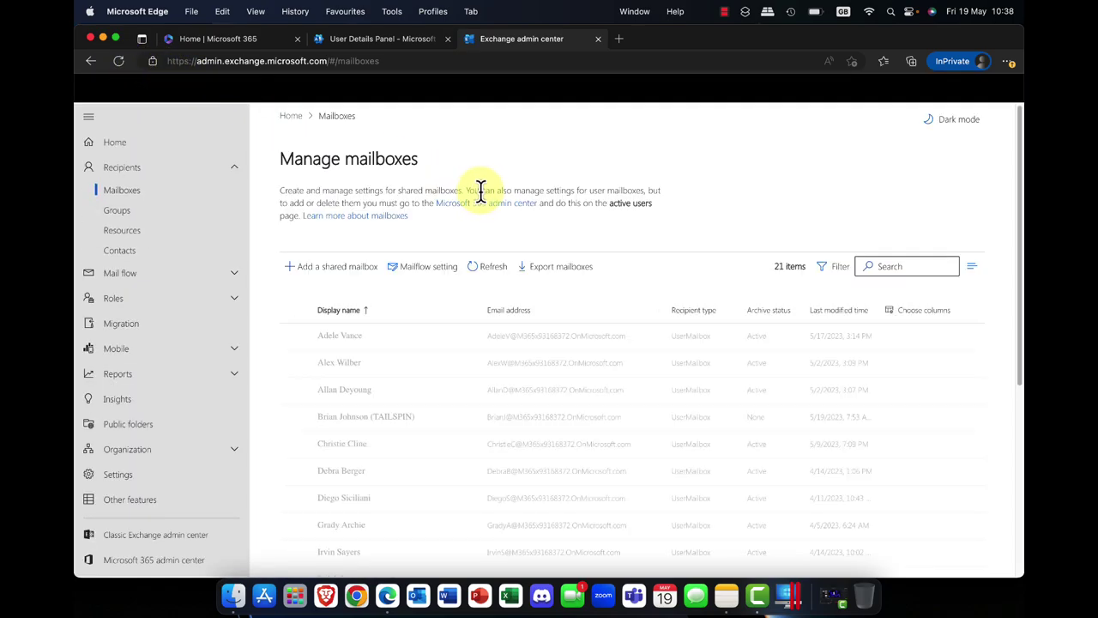
{"action": "scroll", "coordinate": [473, 324], "scroll_direction": "down", "scroll_amount": 5}
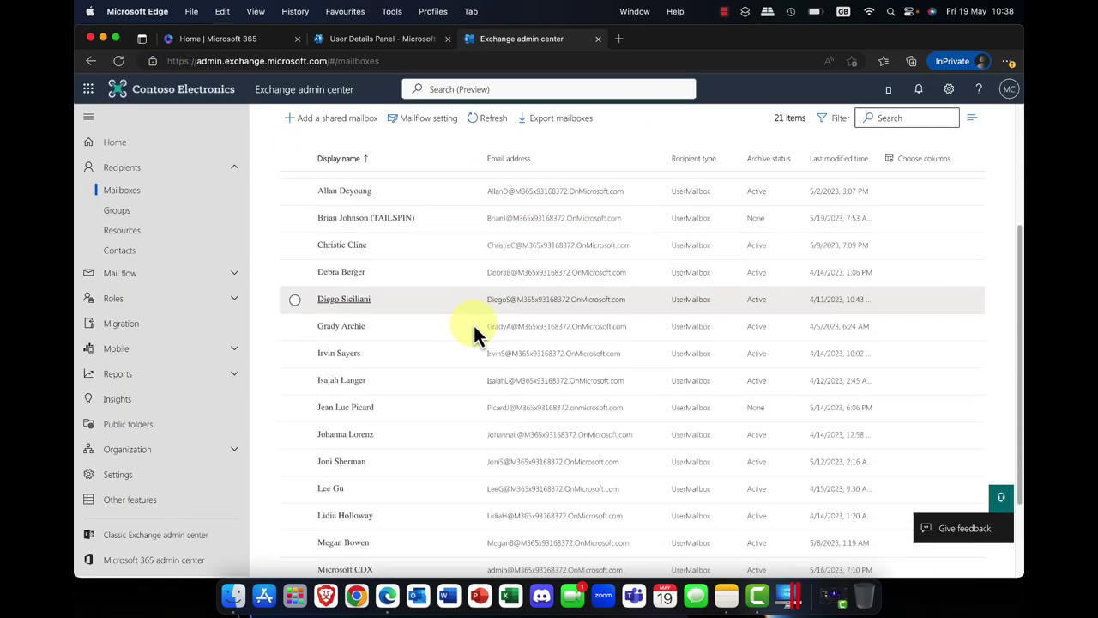
{"action": "scroll", "coordinate": [473, 323], "scroll_direction": "down", "scroll_amount": 3}
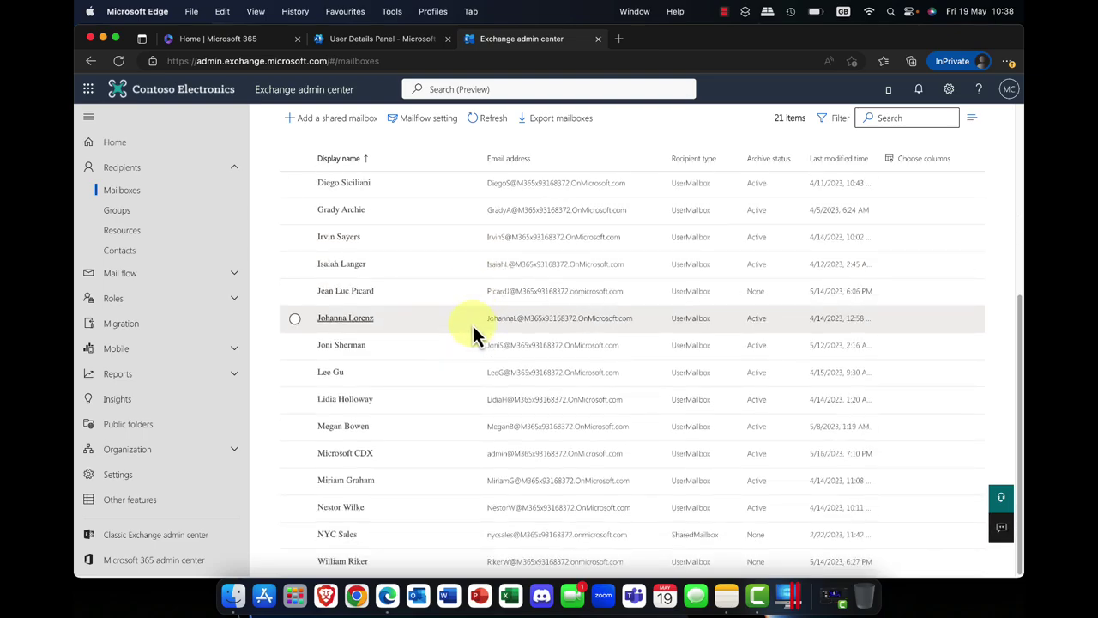
{"action": "scroll", "coordinate": [471, 324], "scroll_direction": "up", "scroll_amount": 5}
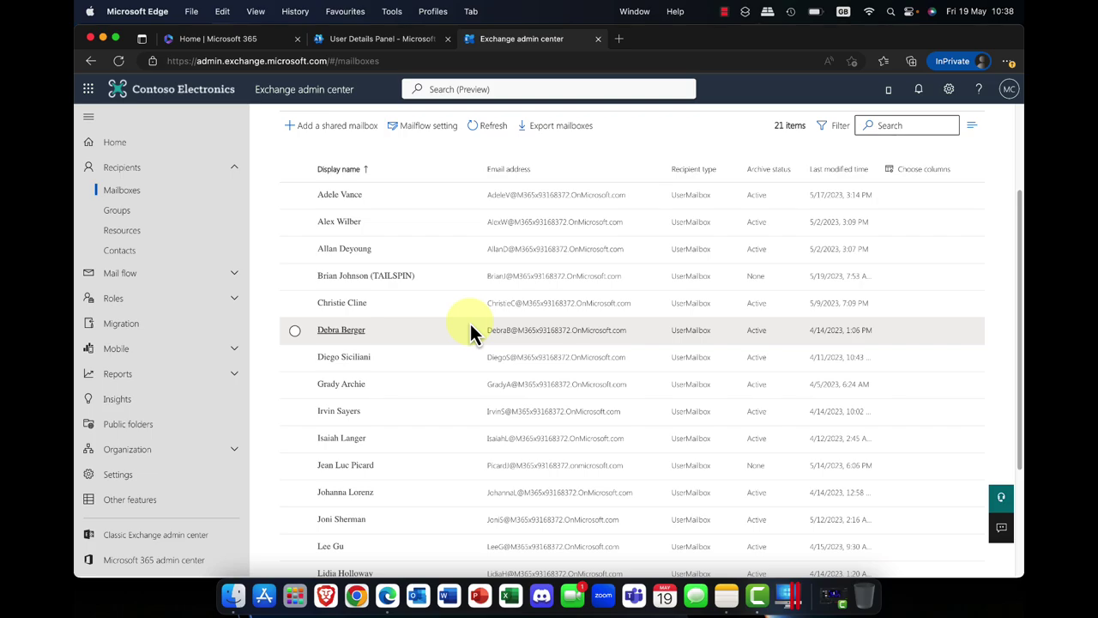
{"action": "scroll", "coordinate": [471, 323], "scroll_direction": "up", "scroll_amount": 2}
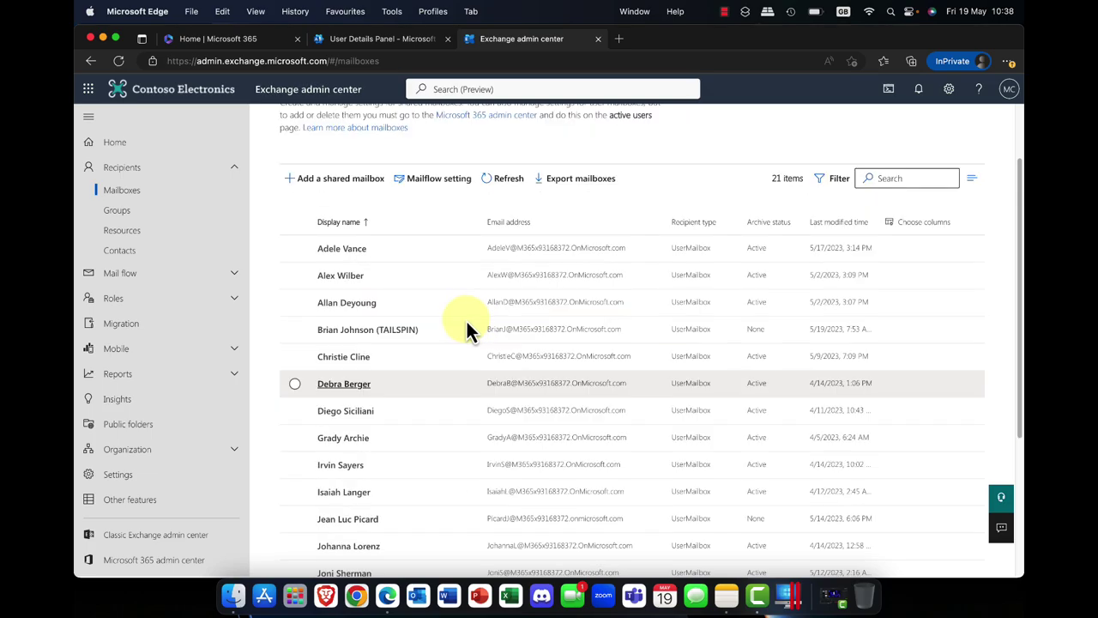
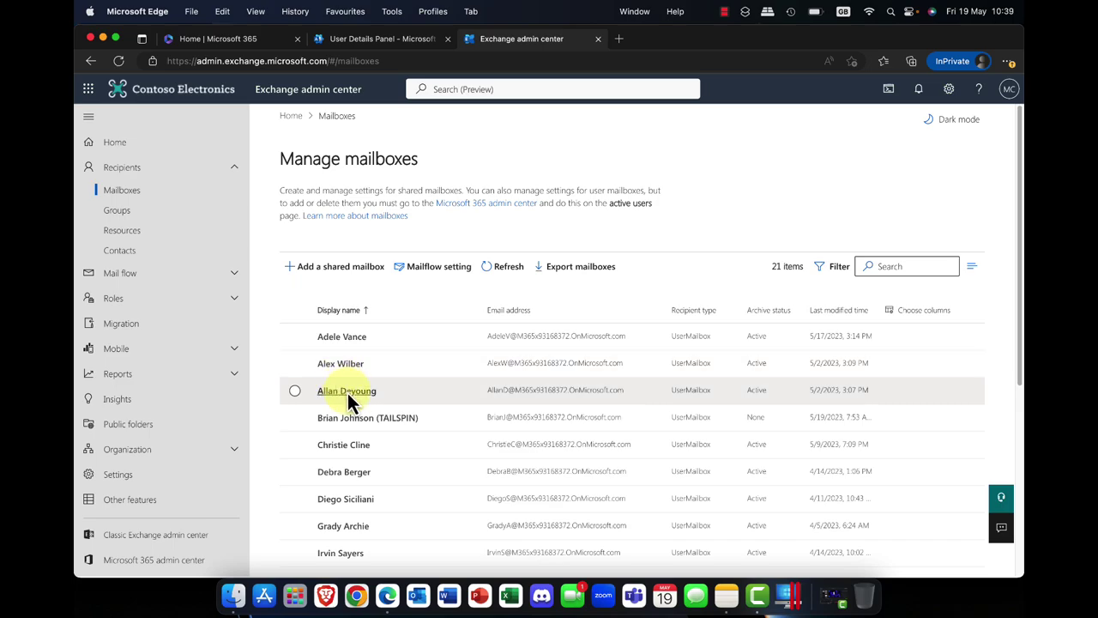
Open the fifth mailbox in the list and review its general, organization and delegation properties.
{"action": "left_click", "coordinate": [347, 446]}
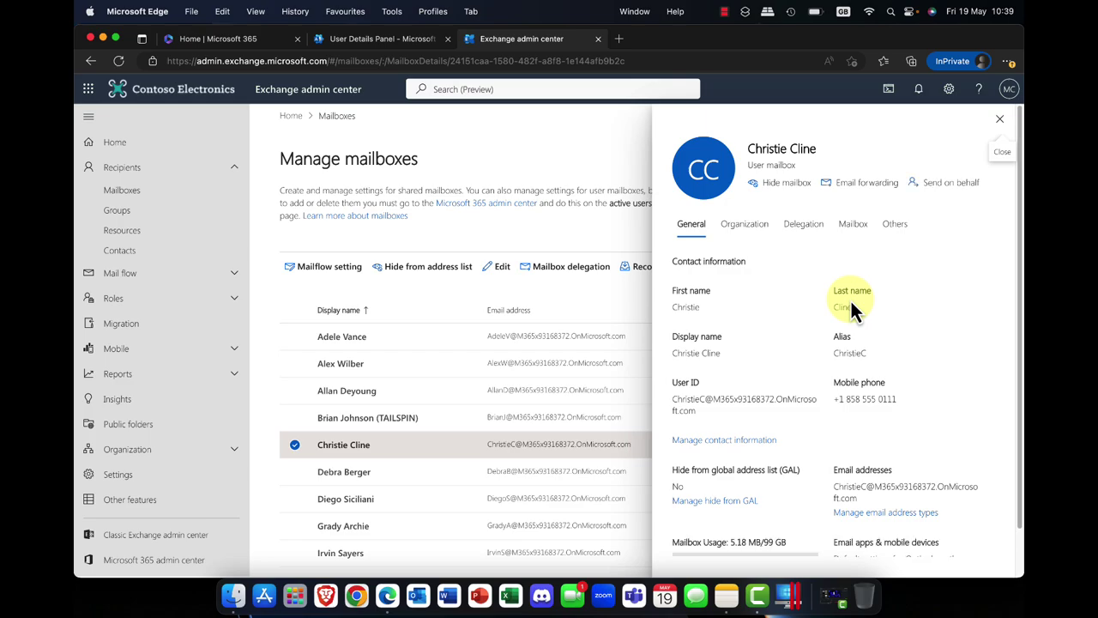
{"action": "scroll", "coordinate": [856, 309], "scroll_direction": "down", "scroll_amount": 2}
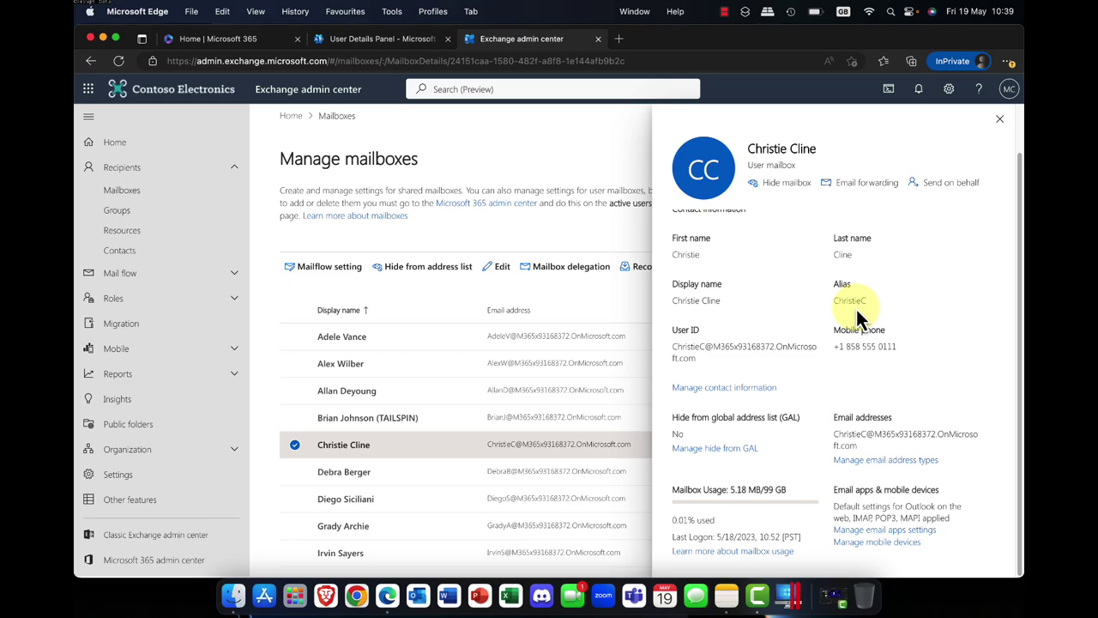
{"action": "scroll", "coordinate": [857, 309], "scroll_direction": "up", "scroll_amount": 2}
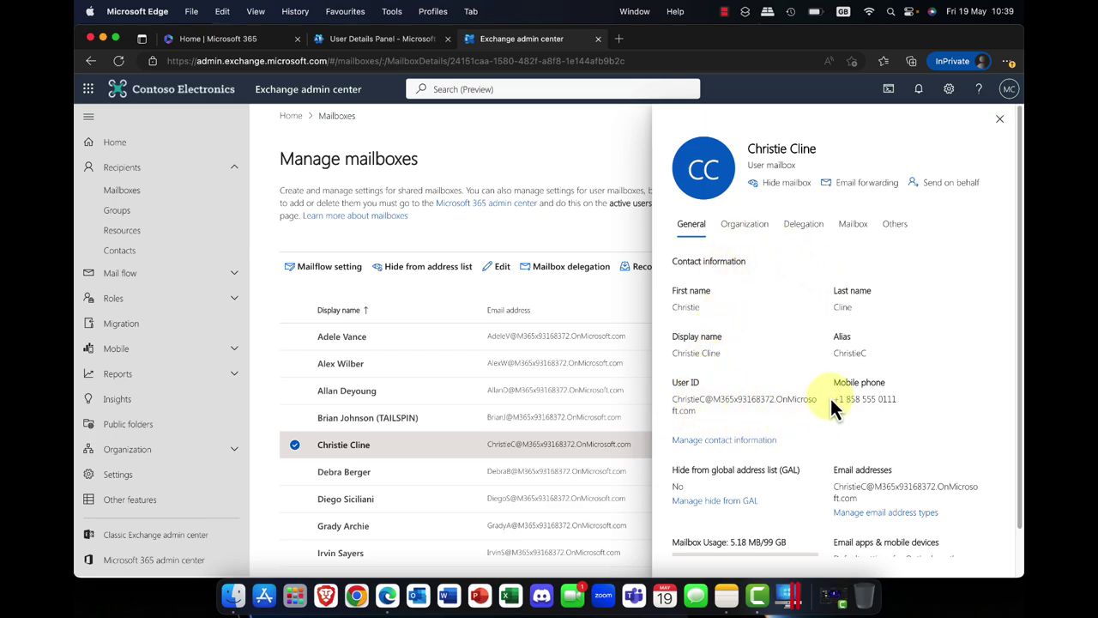
{"action": "left_click", "coordinate": [747, 226]}
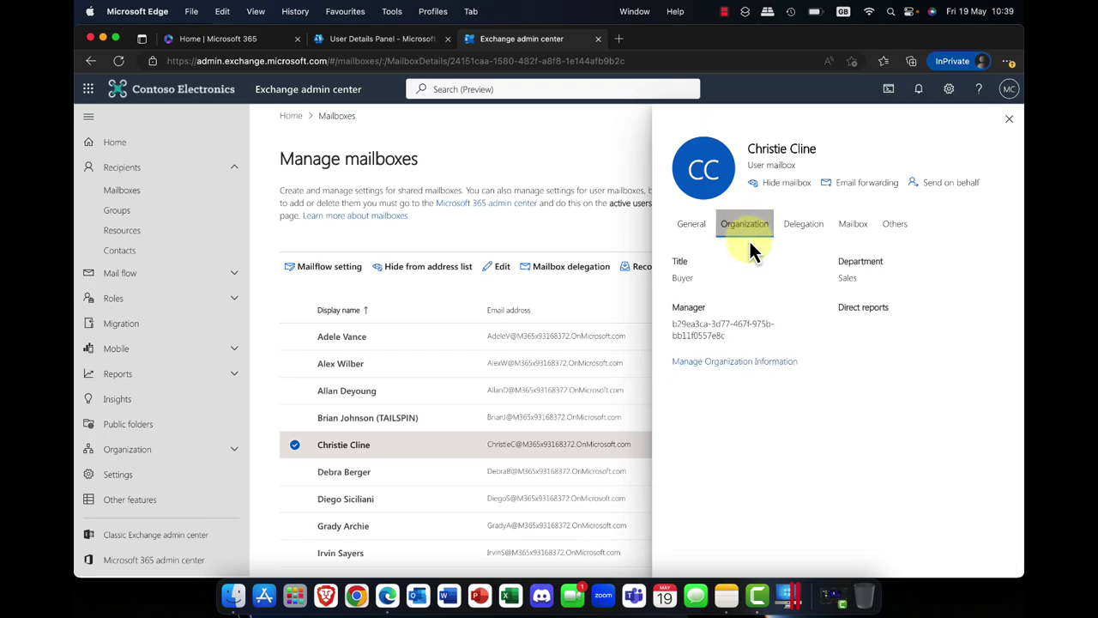
{"action": "left_click", "coordinate": [805, 234]}
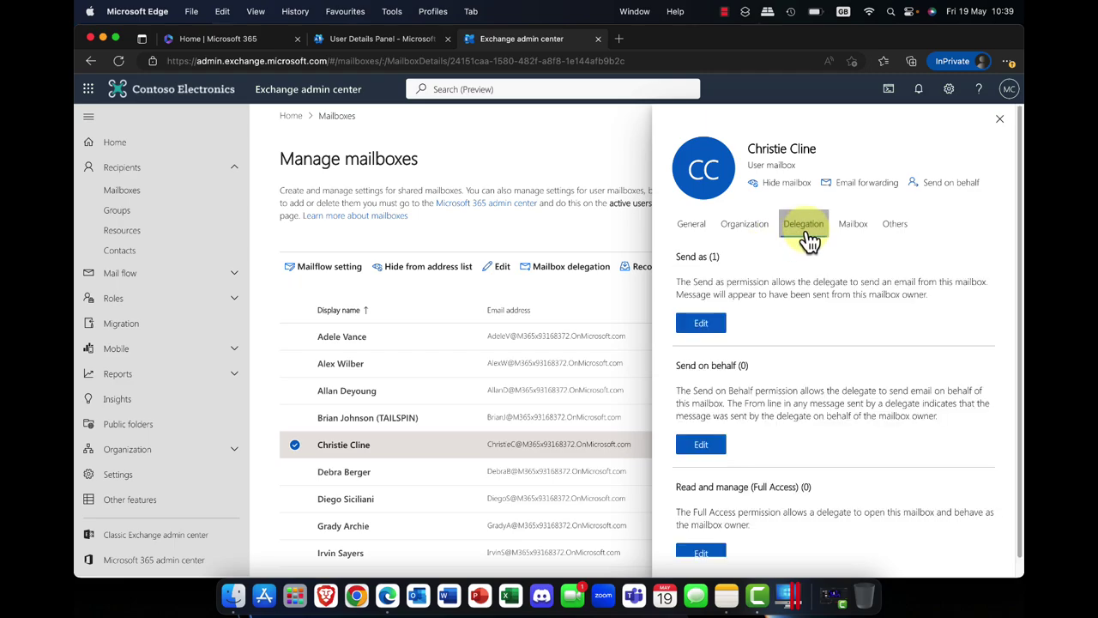
Review the selected mailbox's mail flow settings and policies, and open its message size restriction settings.
{"action": "left_click", "coordinate": [854, 225]}
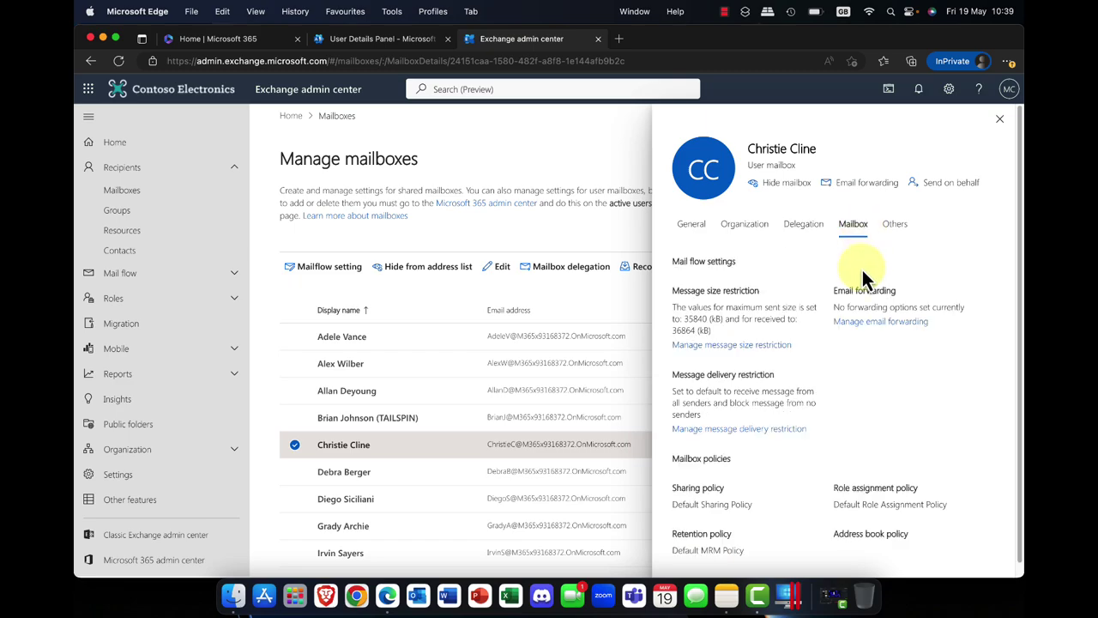
{"action": "scroll", "coordinate": [862, 276], "scroll_direction": "down", "scroll_amount": 1}
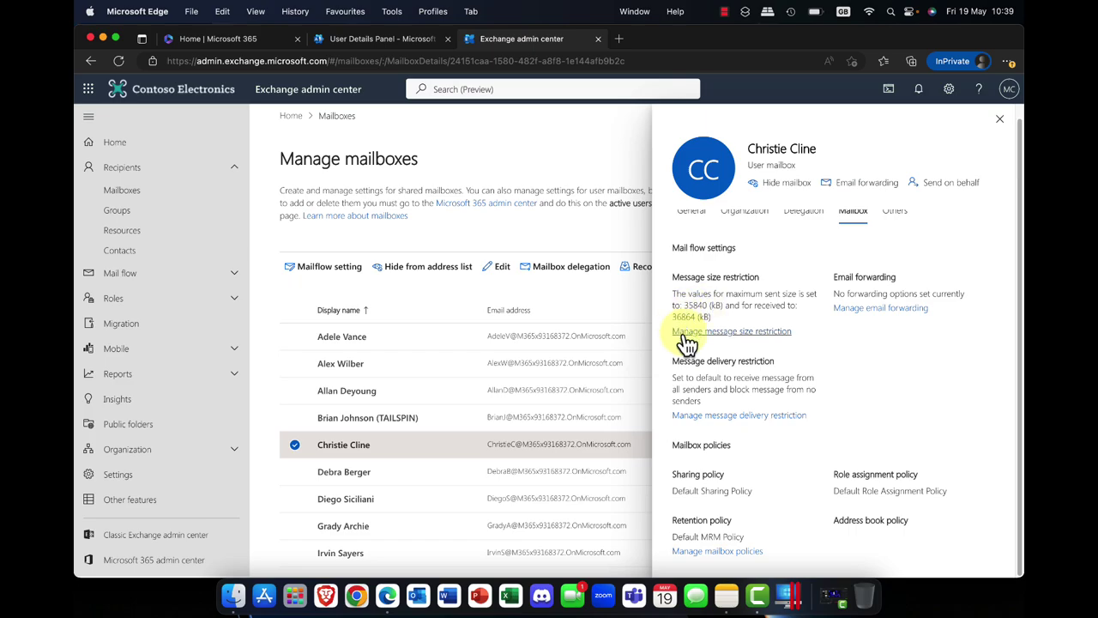
{"action": "left_click_drag", "start_coordinate": [682, 305], "coordinate": [714, 323]}
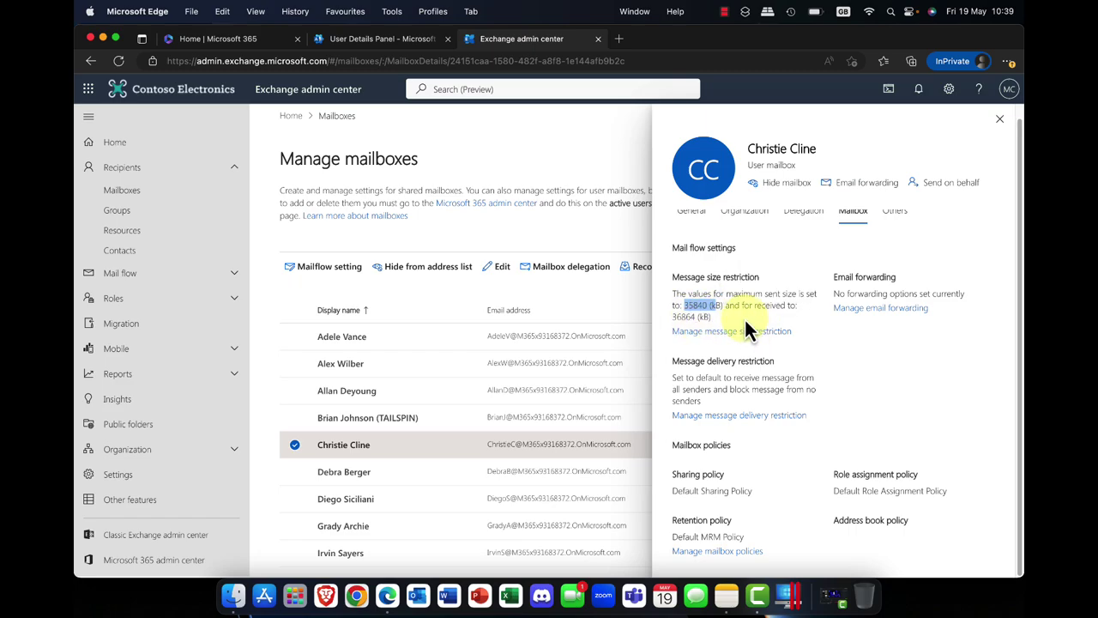
{"action": "left_click", "coordinate": [745, 323]}
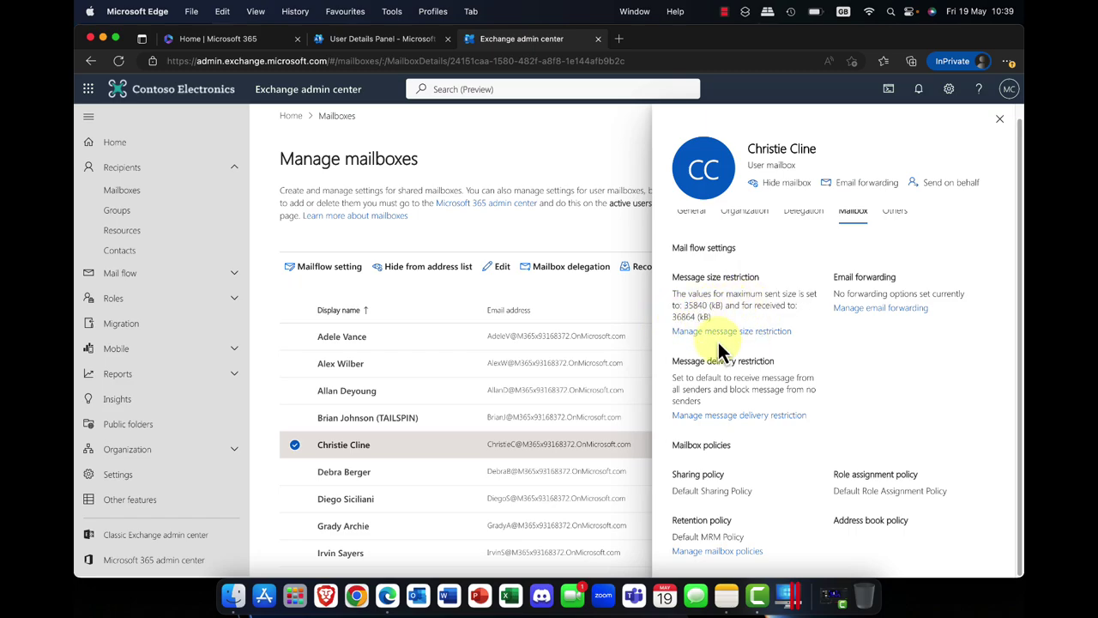
{"action": "left_click", "coordinate": [724, 333]}
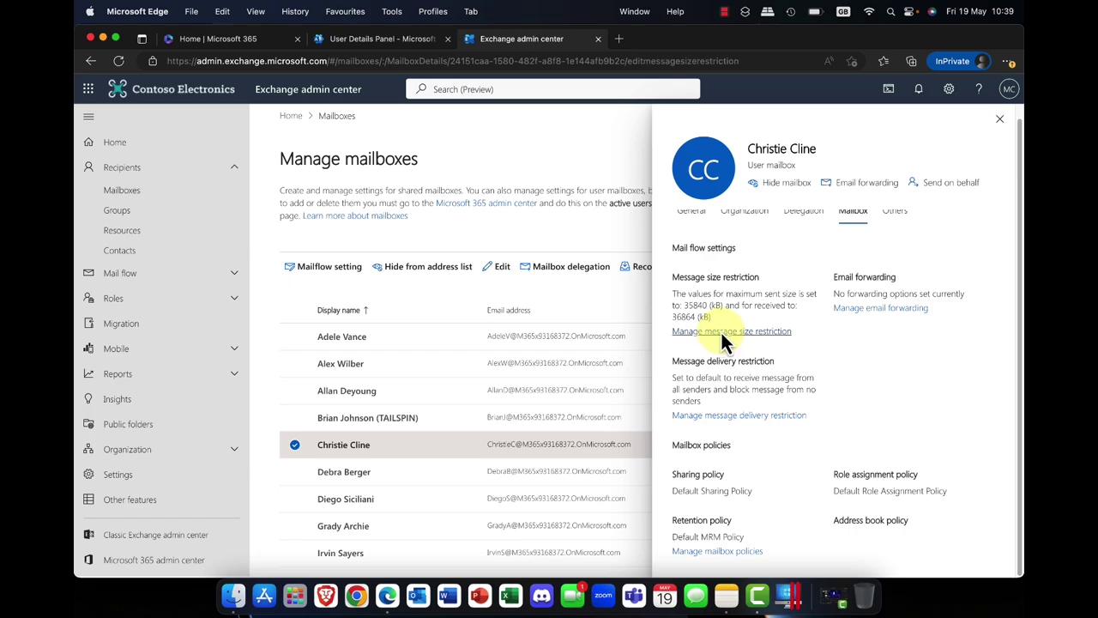
Examine the maximum sent and received message size fields, and close the message size restrictions without changes.
{"action": "double_click", "coordinate": [944, 233]}
{"action": "double_click", "coordinate": [928, 283]}
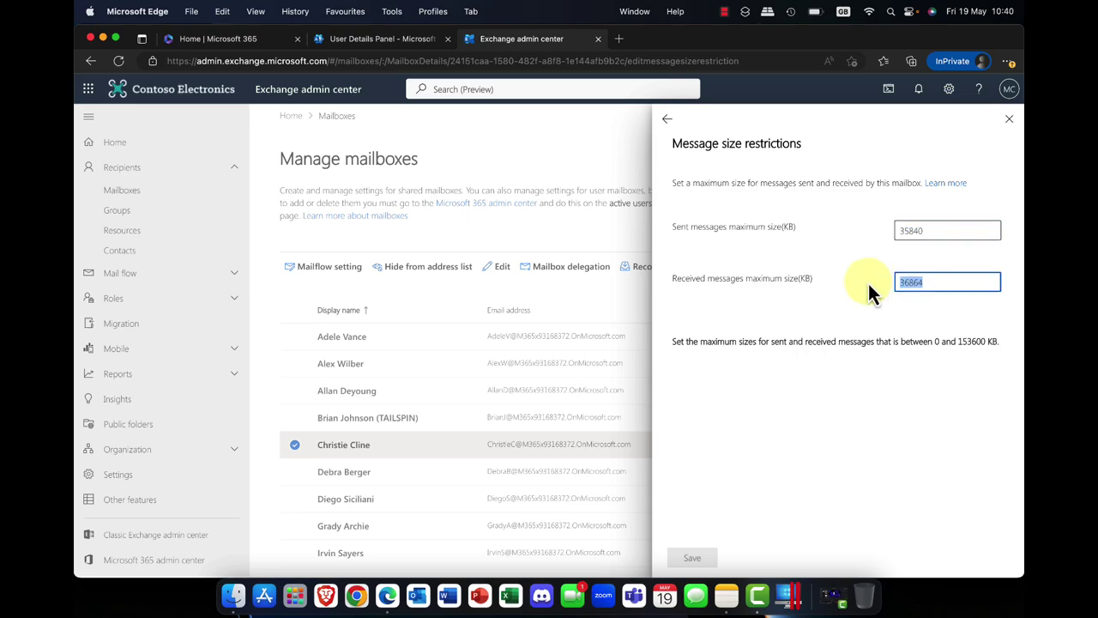
{"action": "left_click", "coordinate": [1004, 122]}
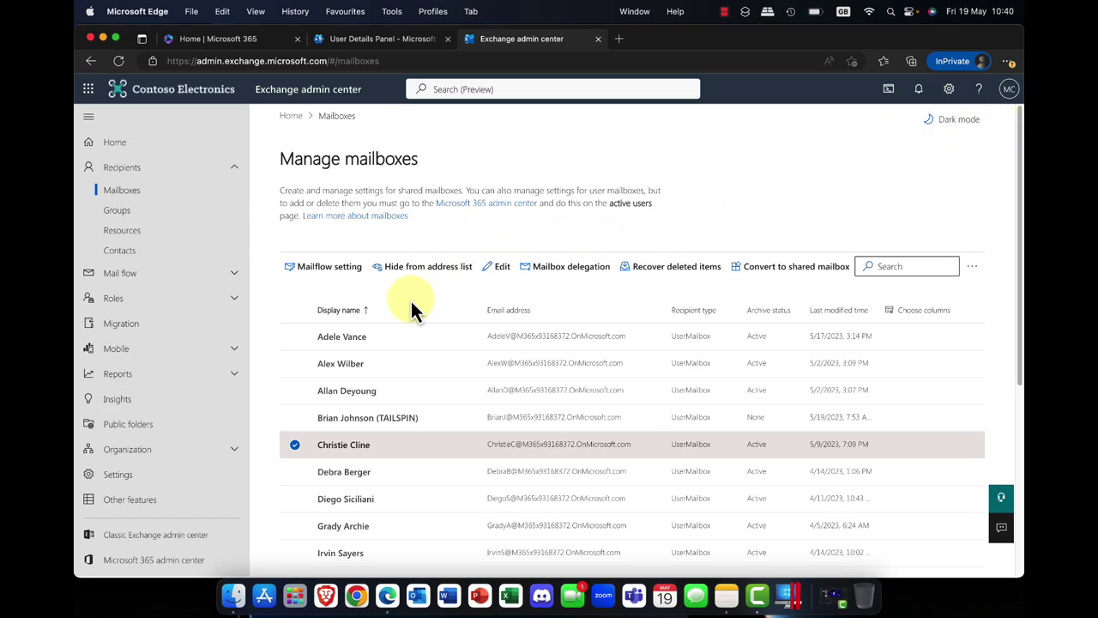
Reopen the selected mailbox's delegation properties, review who holds the Send as permission, and return to the delegation overview.
{"action": "left_click", "coordinate": [337, 445]}
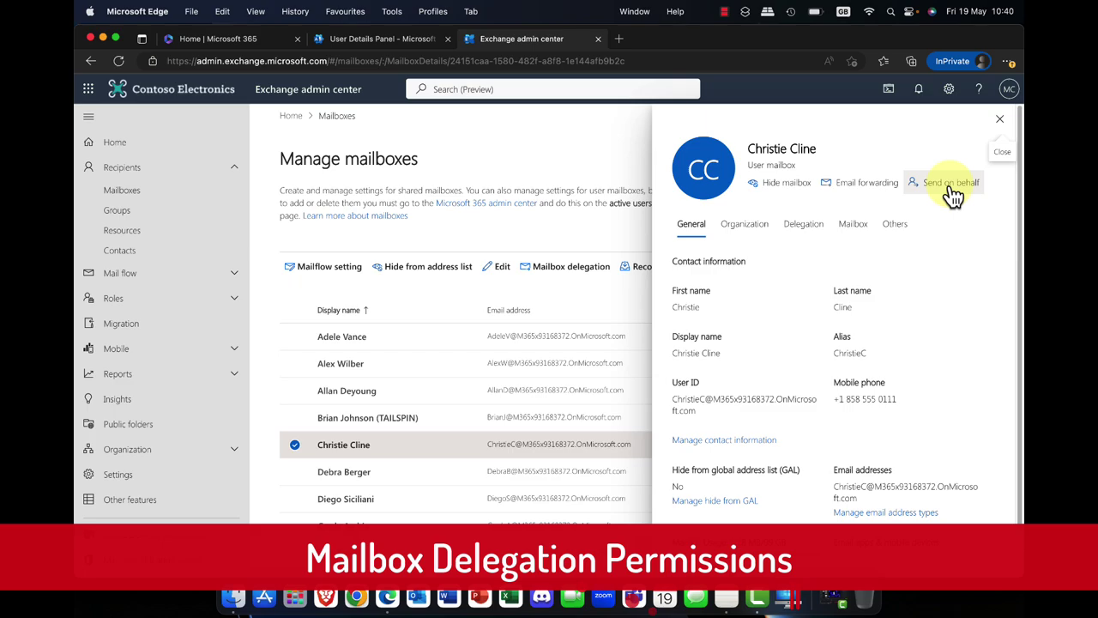
{"action": "left_click", "coordinate": [797, 228]}
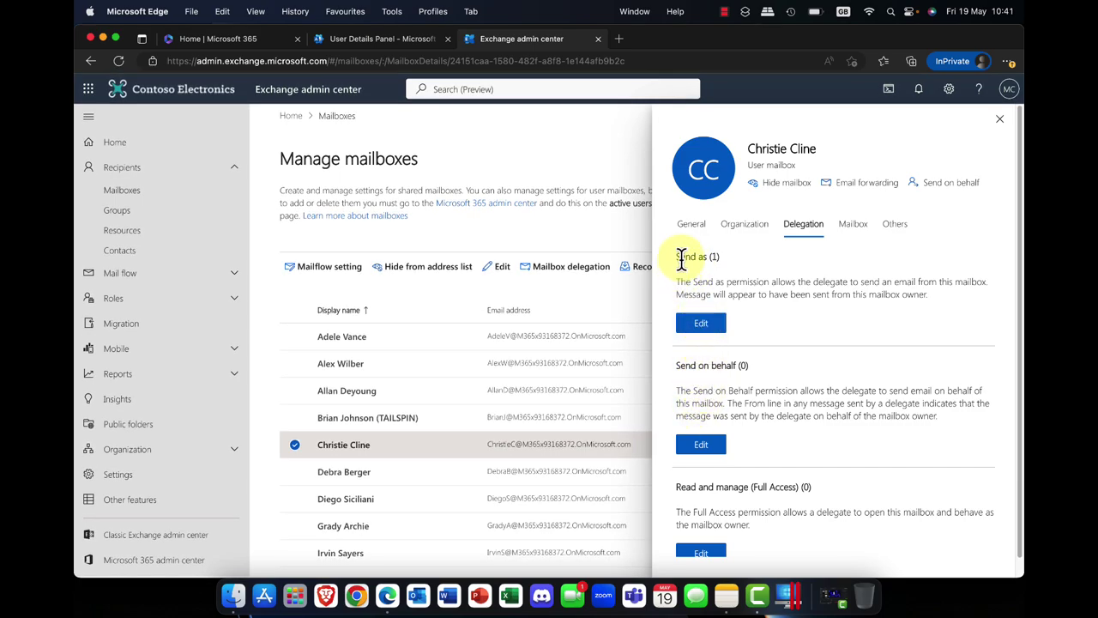
{"action": "left_click_drag", "start_coordinate": [699, 262], "coordinate": [712, 256]}
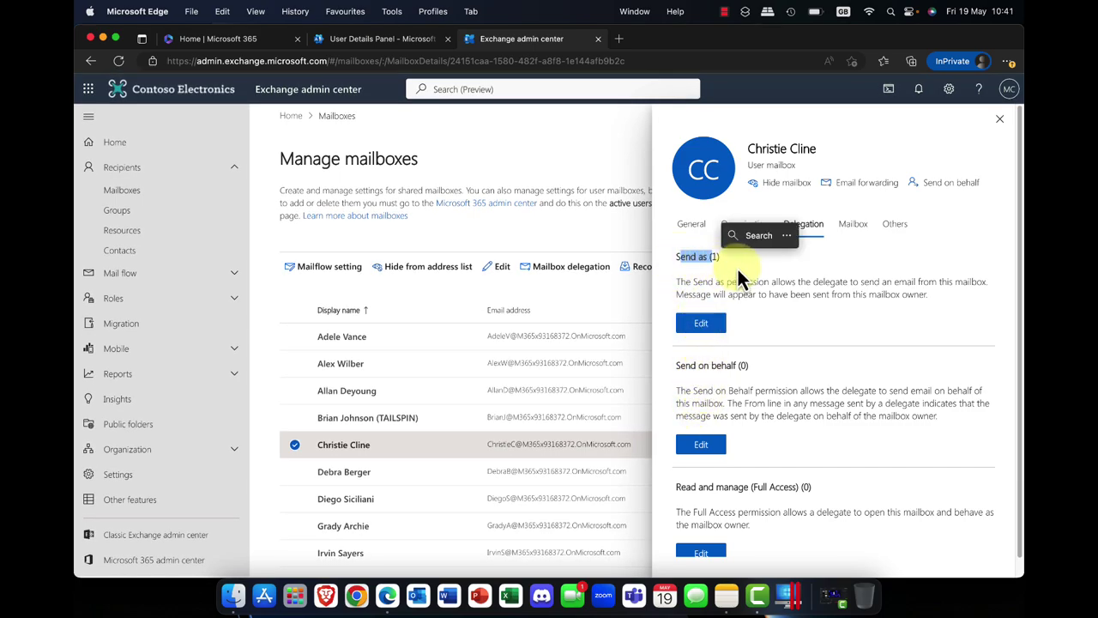
{"action": "left_click", "coordinate": [726, 284]}
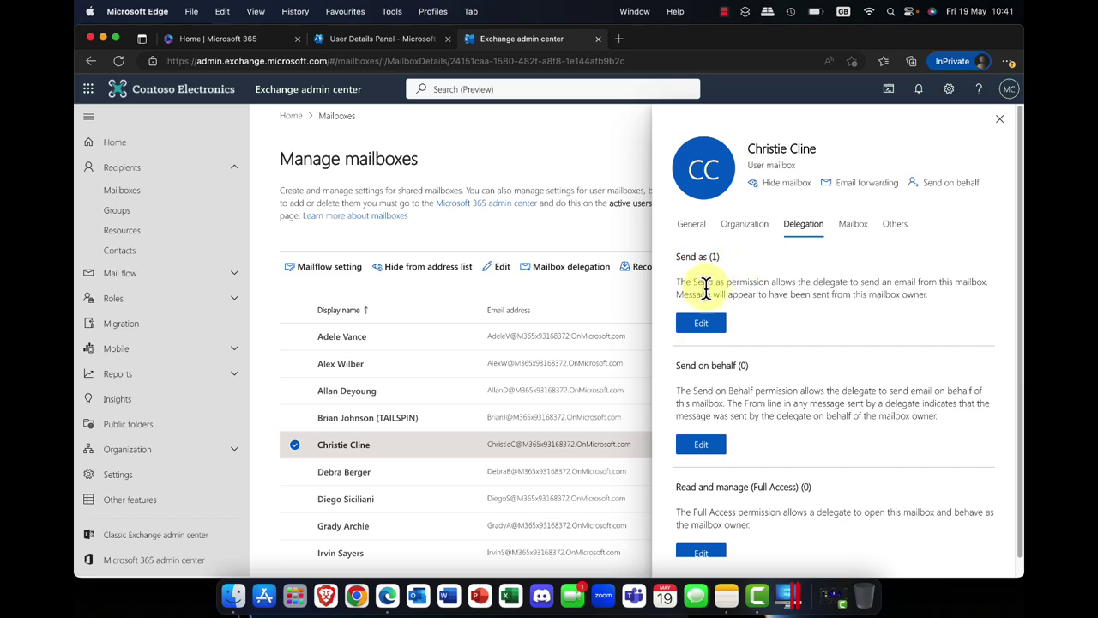
{"action": "left_click", "coordinate": [701, 329]}
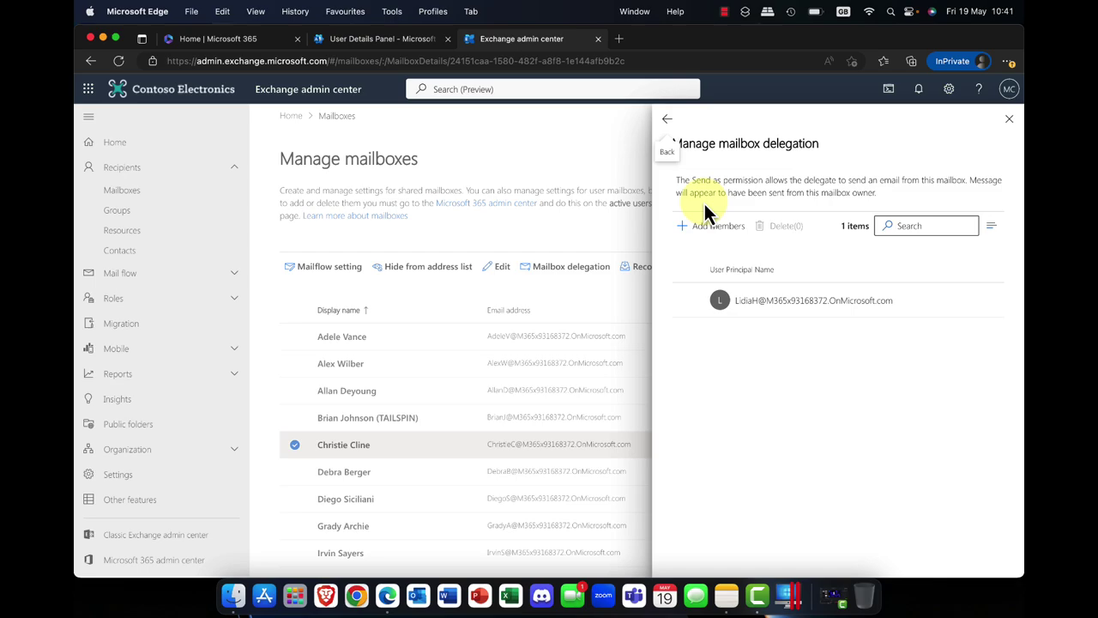
{"action": "left_click", "coordinate": [667, 120]}
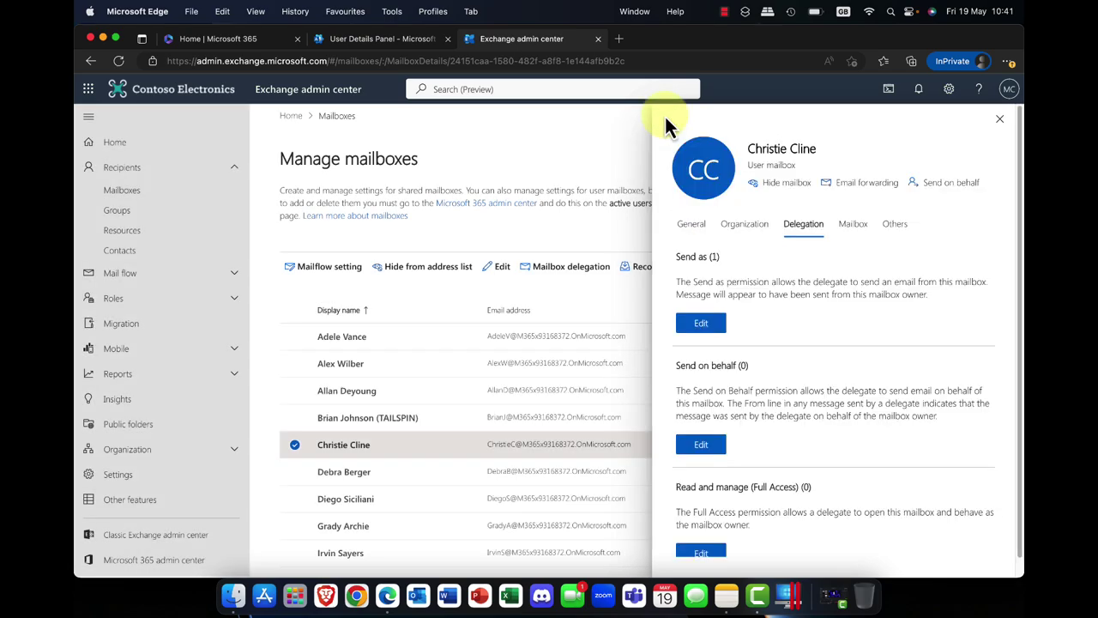
Grant the first listed user Send on behalf permission for the selected mailbox, and return to the delegation overview.
{"action": "left_click", "coordinate": [701, 447]}
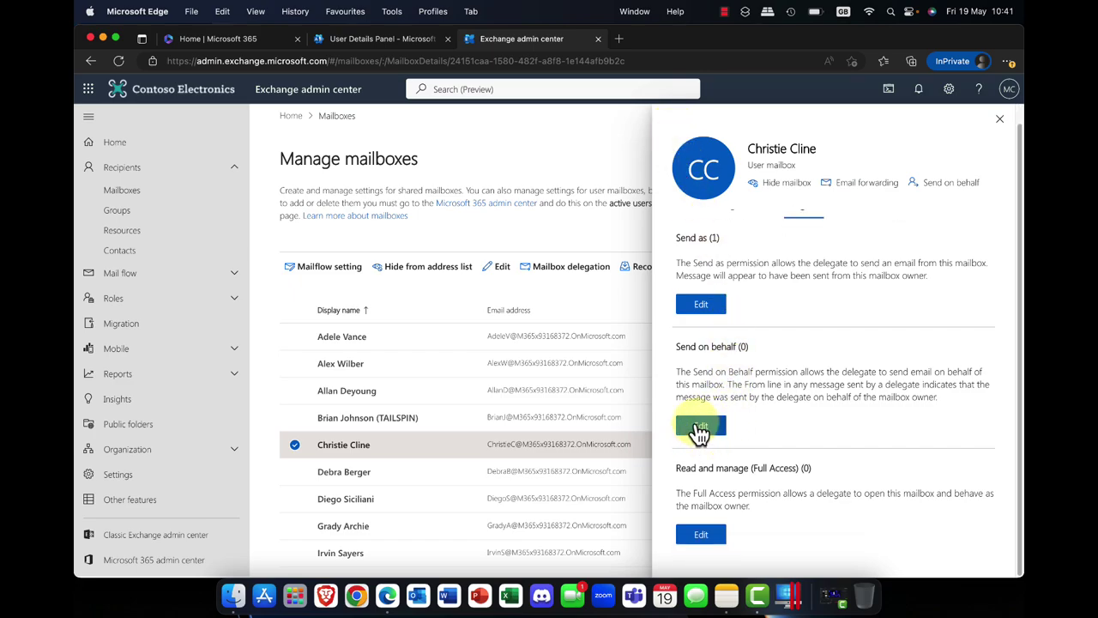
{"action": "left_click", "coordinate": [727, 243]}
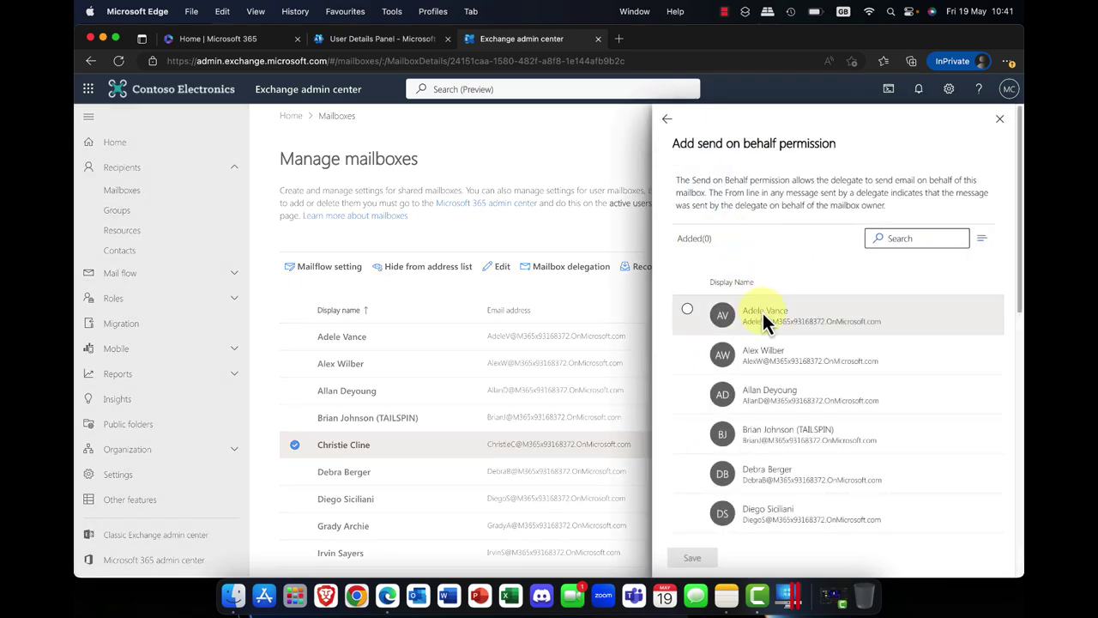
{"action": "left_click", "coordinate": [763, 314]}
{"action": "left_click", "coordinate": [693, 558]}
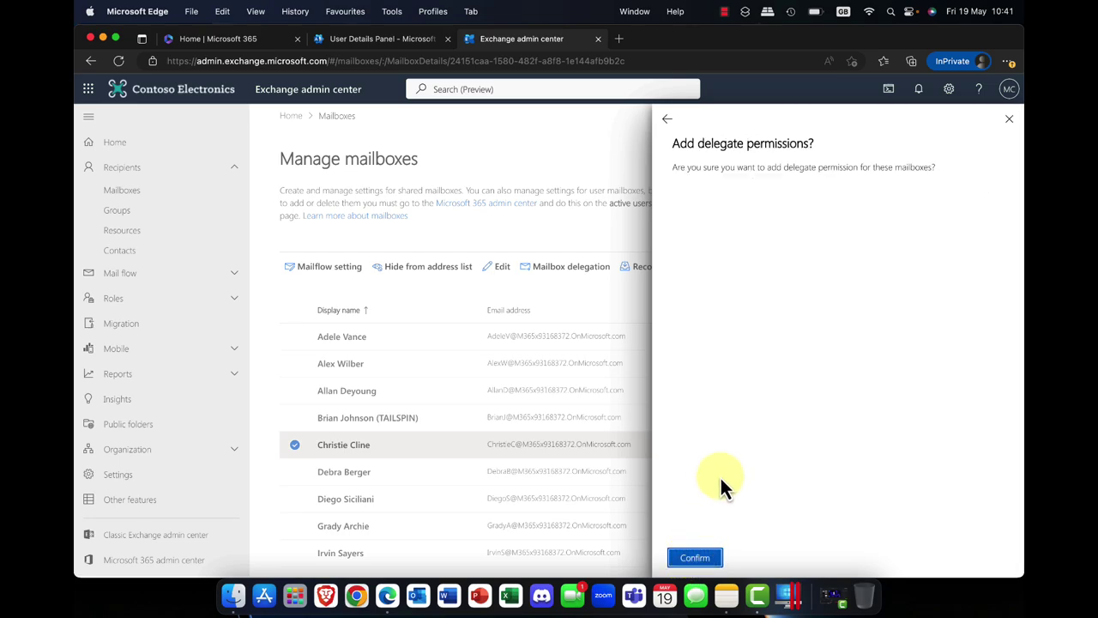
{"action": "left_click", "coordinate": [706, 563]}
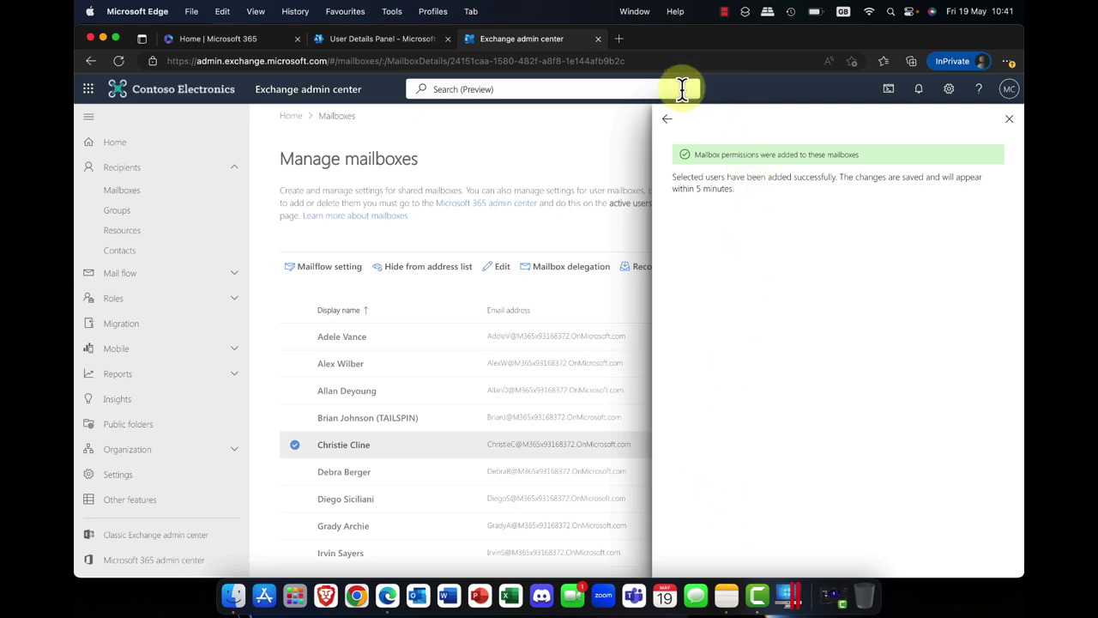
{"action": "left_click", "coordinate": [666, 119]}
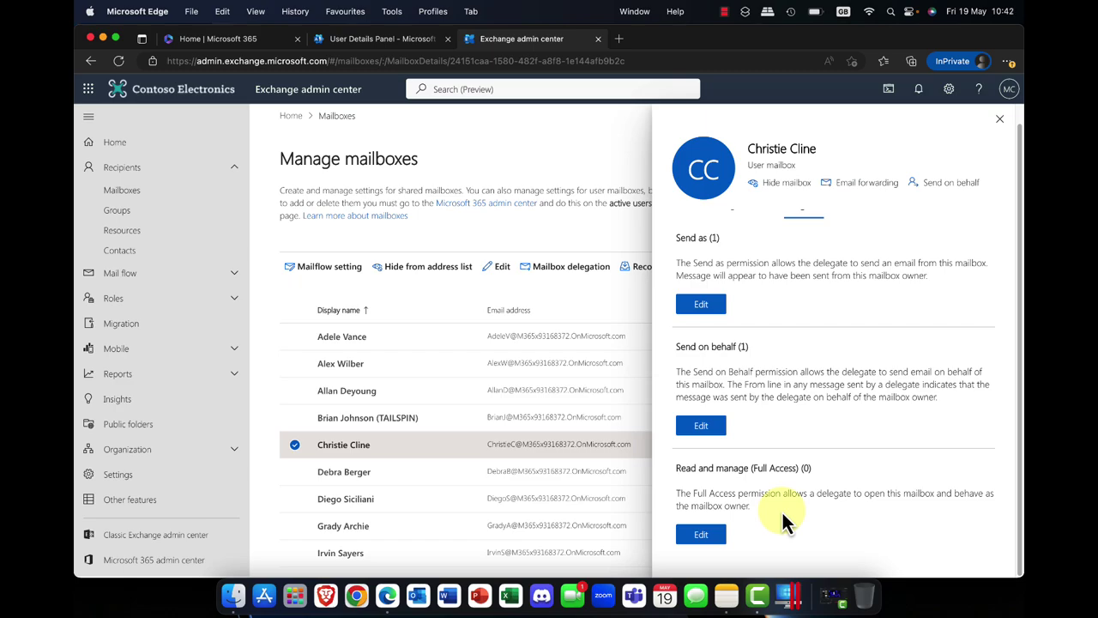
Review the mailbox's message delivery restriction options for accepting and blocking selected senders, and go back without saving.
{"action": "scroll", "coordinate": [781, 515], "scroll_direction": "up", "scroll_amount": 1}
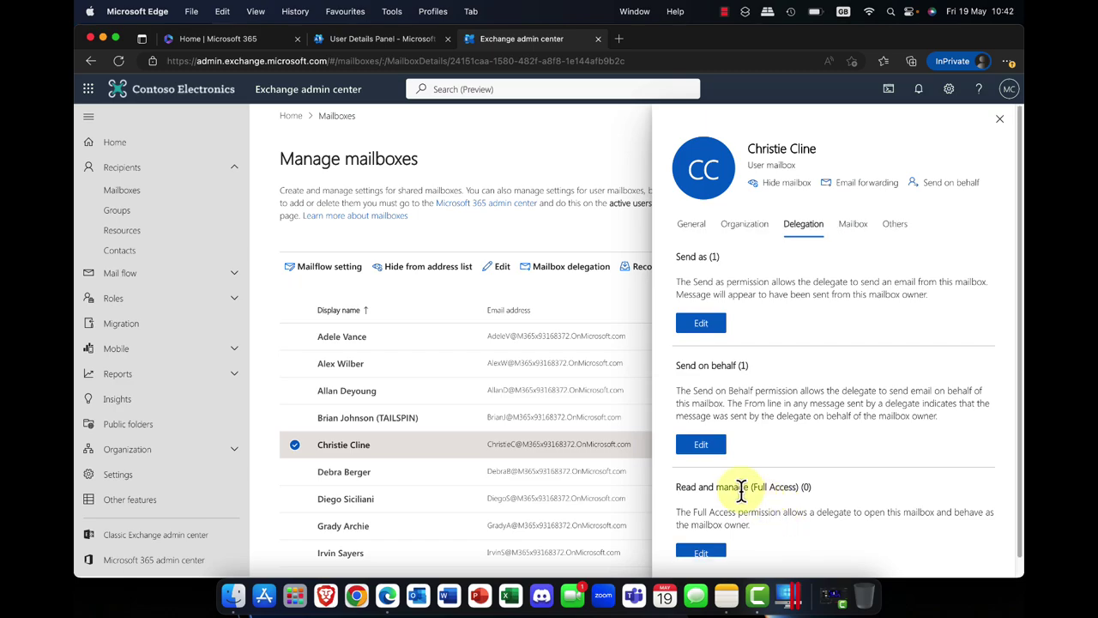
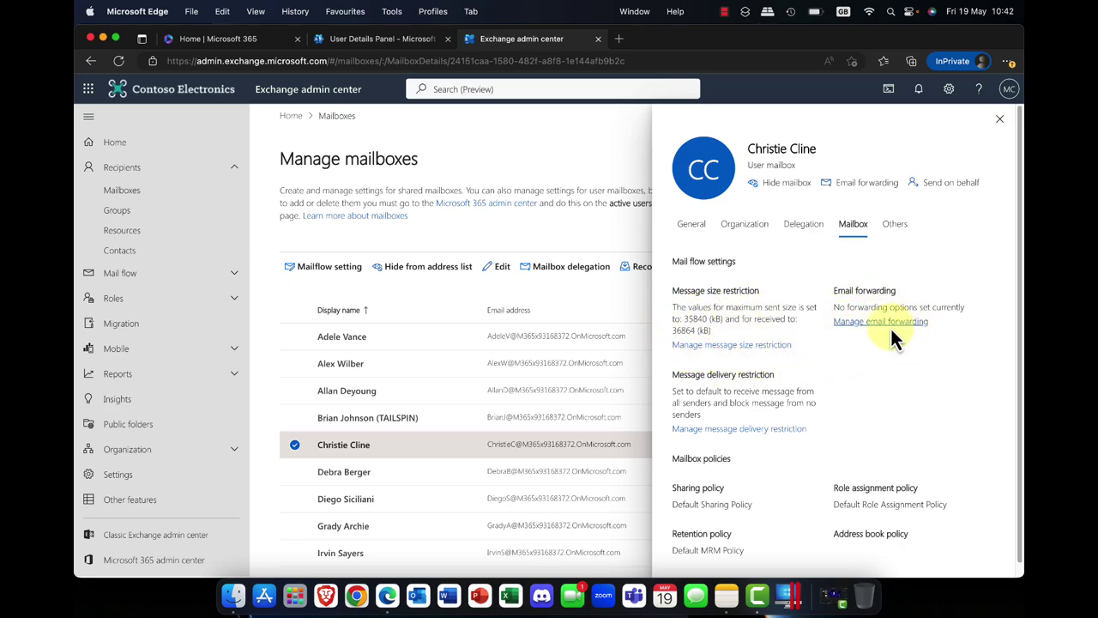
{"action": "scroll", "coordinate": [696, 398], "scroll_direction": "down", "scroll_amount": 1}
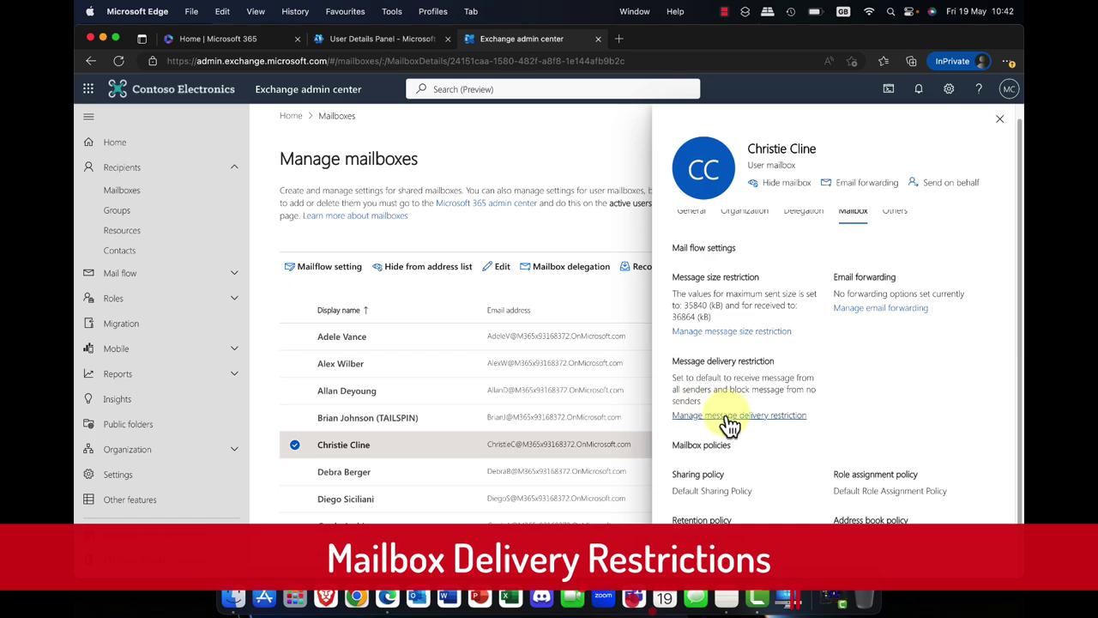
{"action": "left_click", "coordinate": [727, 417]}
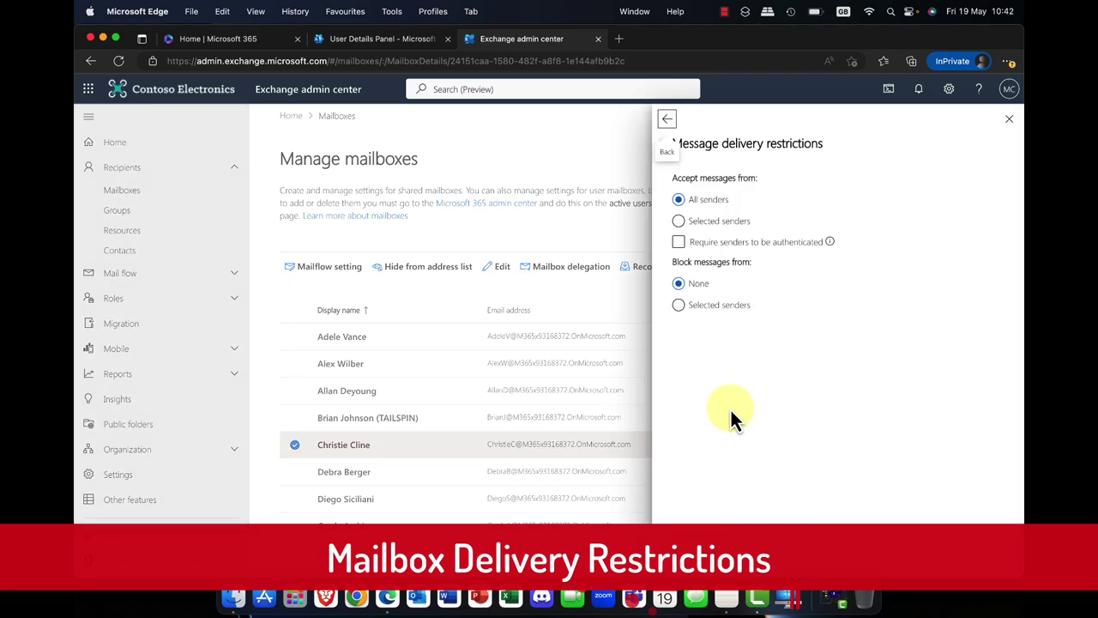
{"action": "left_click", "coordinate": [711, 225]}
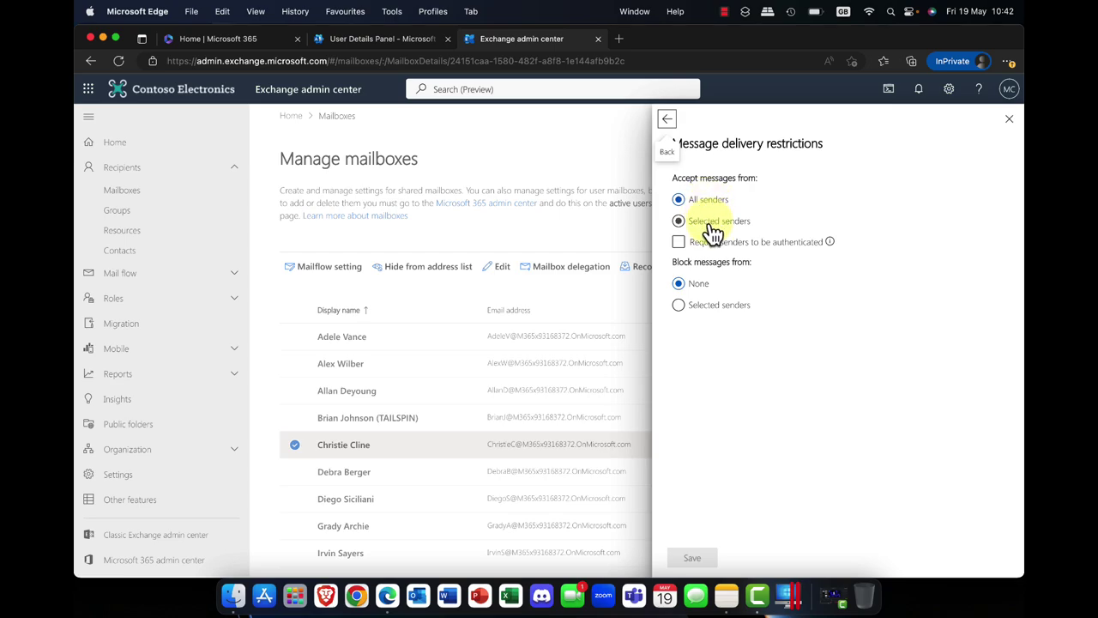
{"action": "left_click", "coordinate": [711, 243]}
{"action": "left_click", "coordinate": [724, 311]}
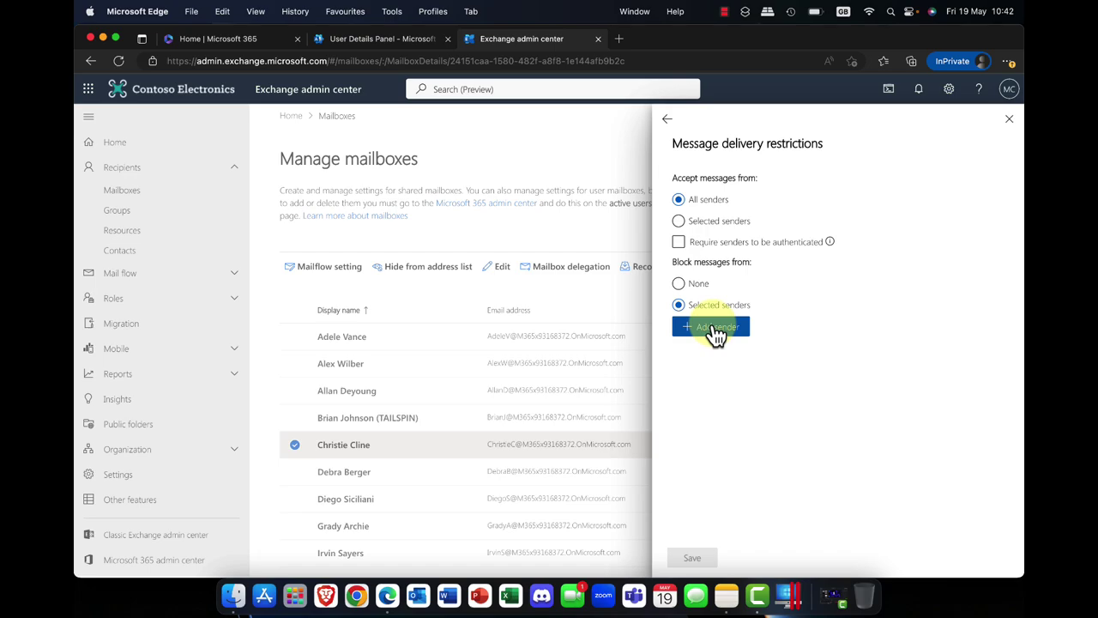
{"action": "left_click", "coordinate": [696, 284]}
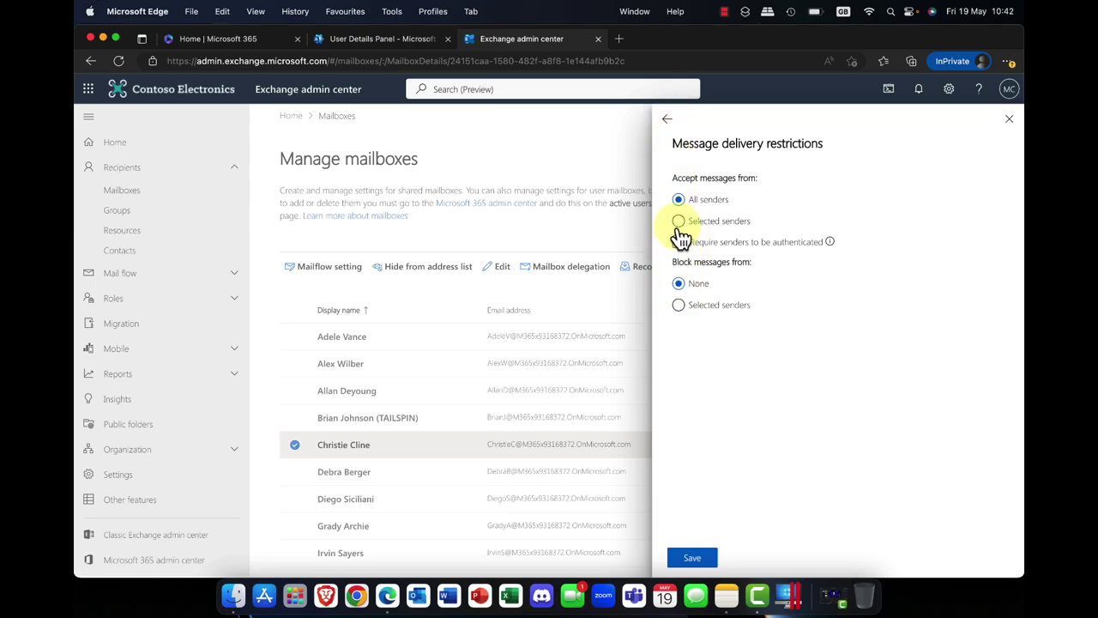
{"action": "left_click", "coordinate": [668, 120]}
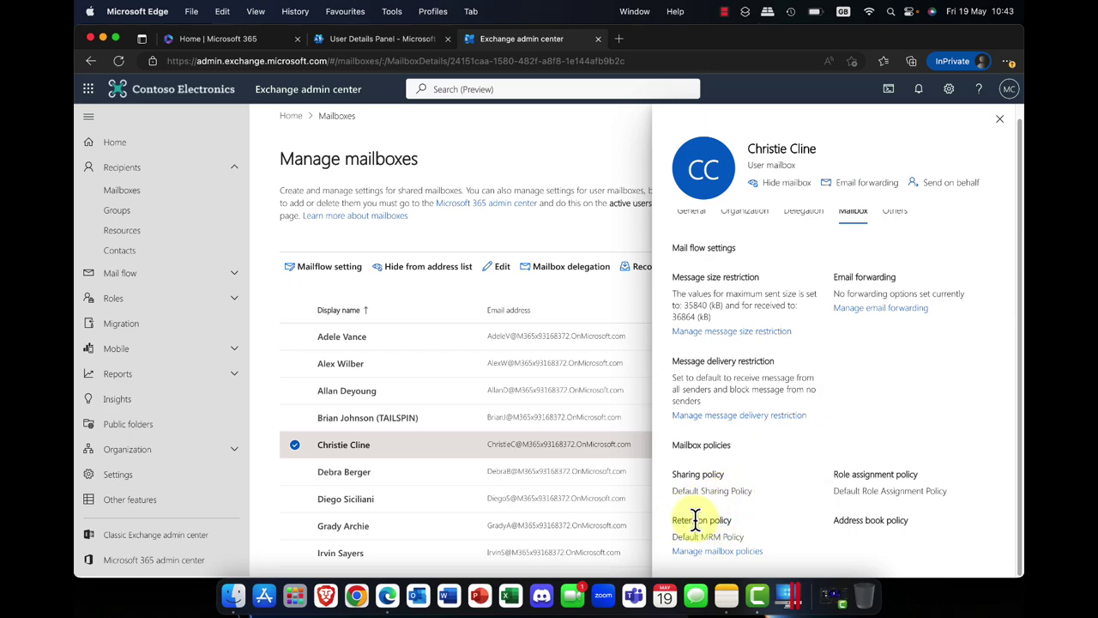
Check the retention policy among the mailbox policies.
{"action": "left_click_drag", "start_coordinate": [673, 520], "coordinate": [734, 534]}
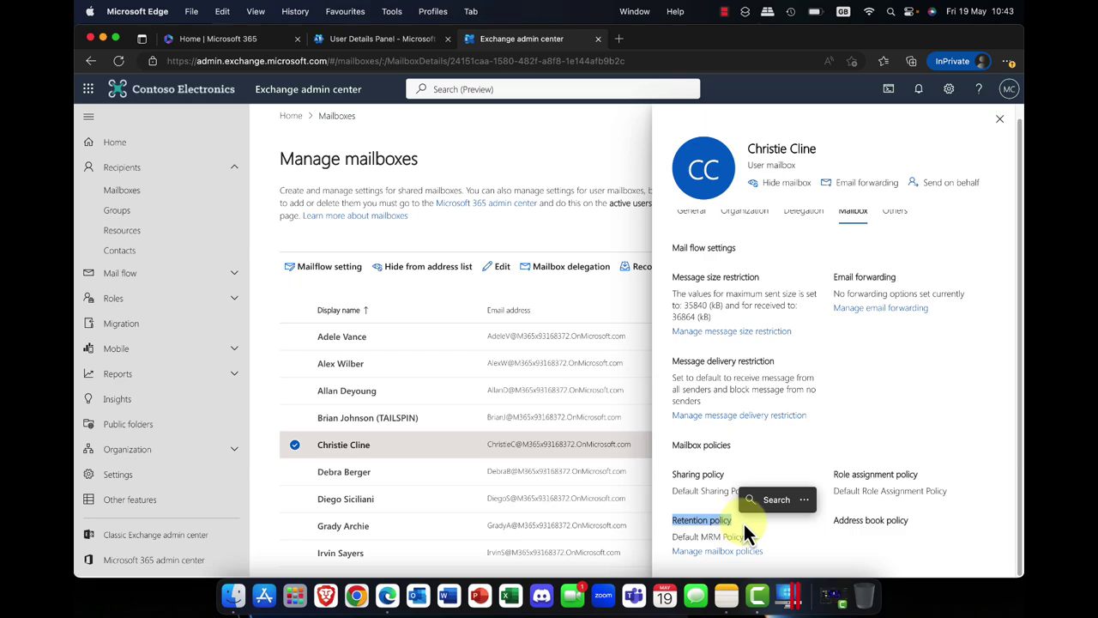
{"action": "left_click", "coordinate": [758, 536]}
{"action": "scroll", "coordinate": [776, 462], "scroll_direction": "up", "scroll_amount": 2}
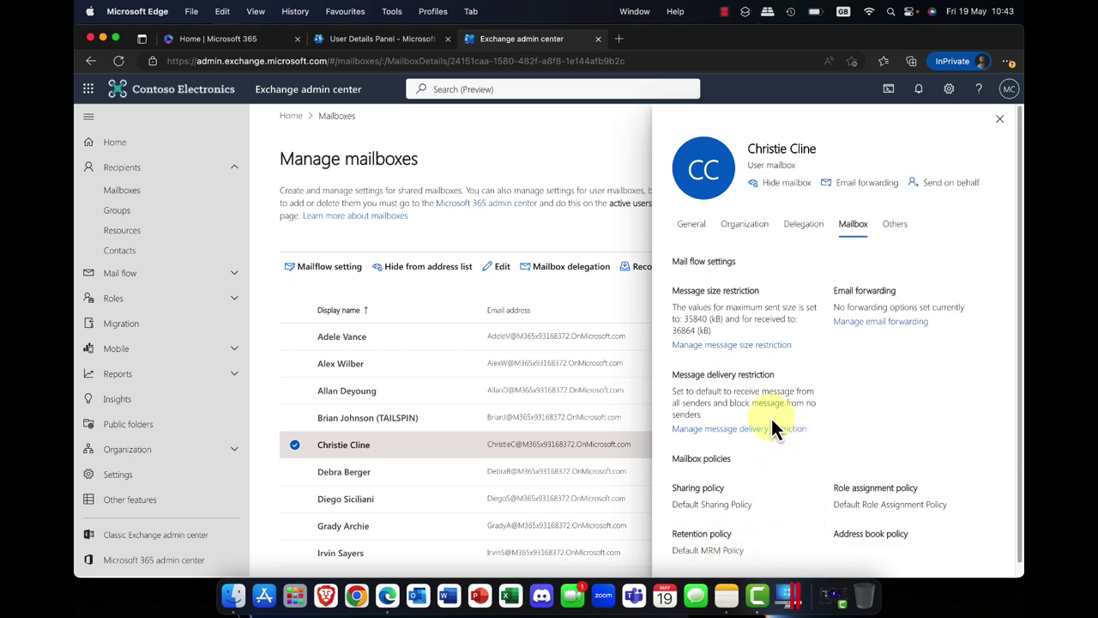
Review the mailbox's other settings, view its litigation hold option, and return to the overview.
{"action": "left_click", "coordinate": [895, 225]}
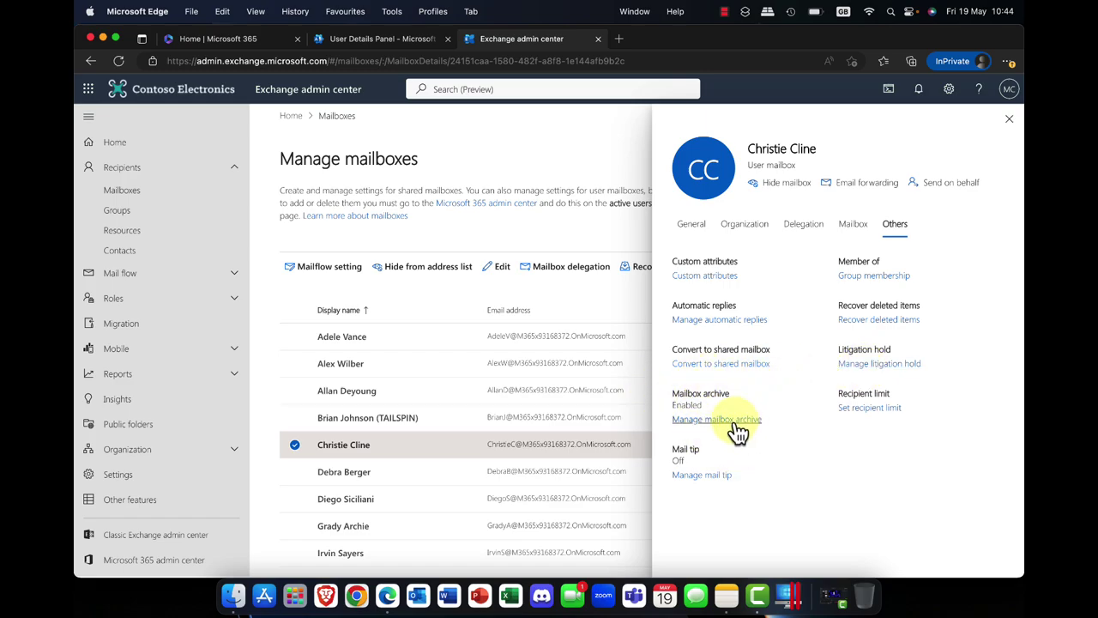
{"action": "left_click", "coordinate": [883, 366]}
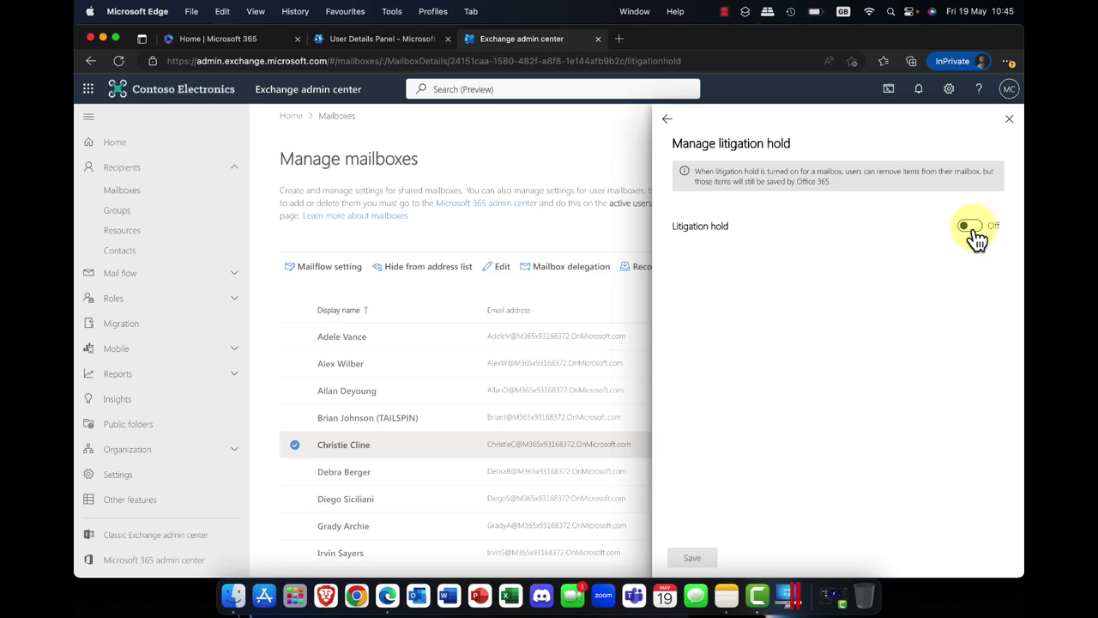
{"action": "left_click", "coordinate": [668, 118]}
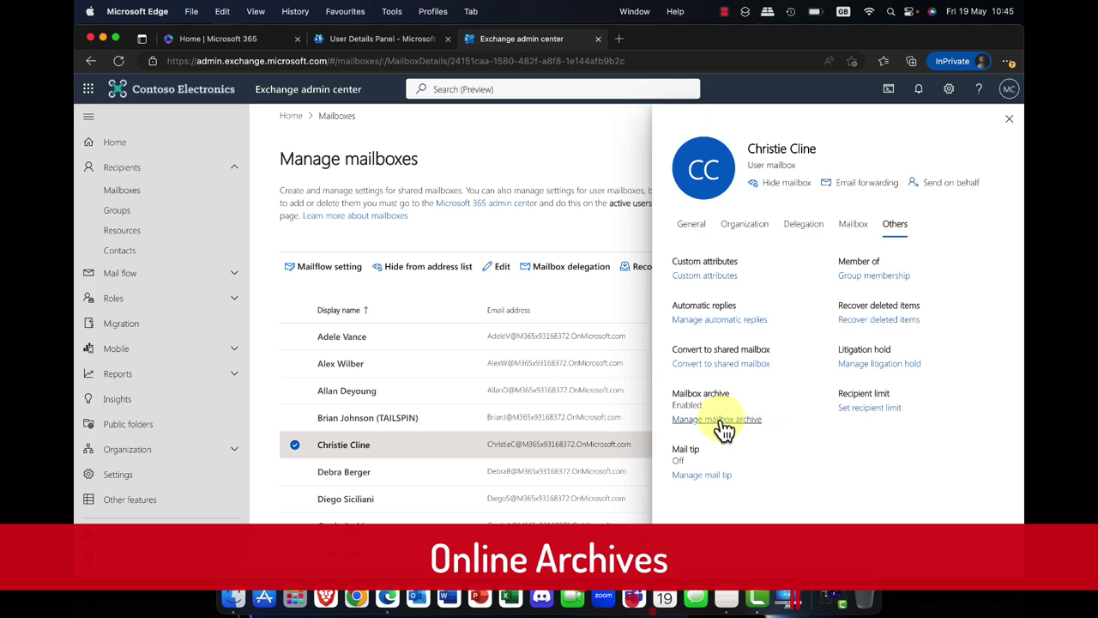
Review the mailbox archive's status, usage and name, return to the general properties, and close the mailbox details.
{"action": "left_click", "coordinate": [721, 421]}
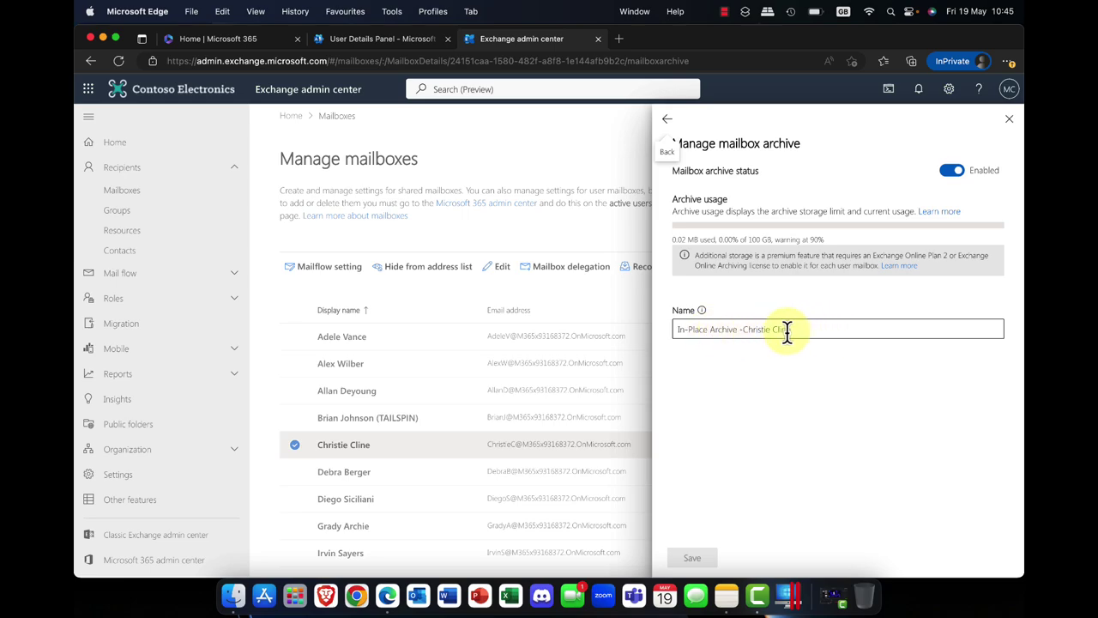
{"action": "left_click_drag", "start_coordinate": [787, 331], "coordinate": [661, 339]}
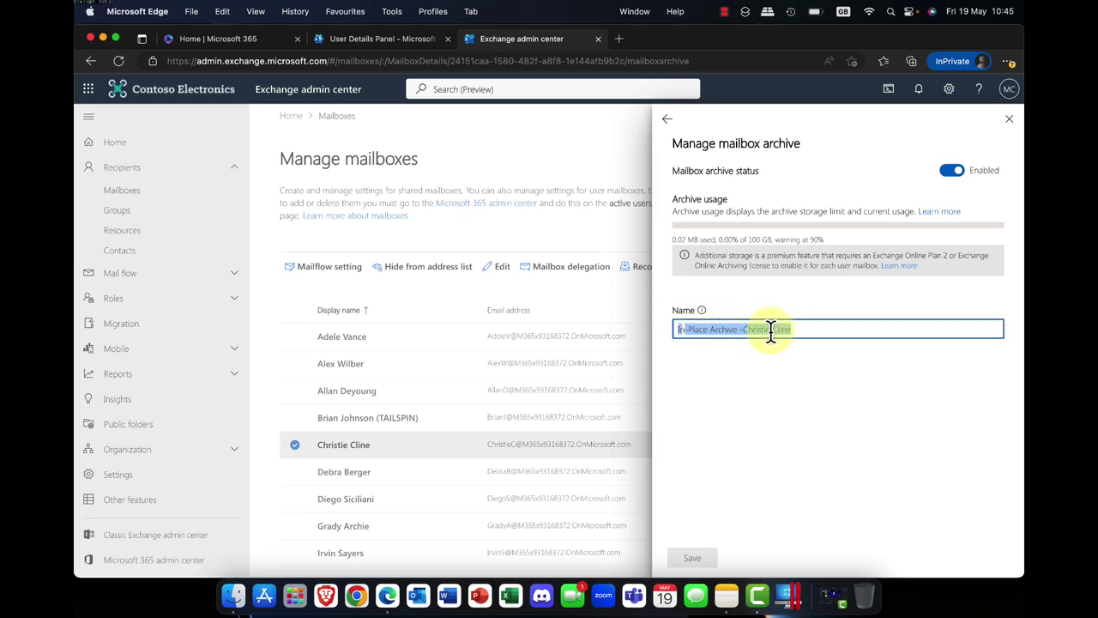
{"action": "left_click", "coordinate": [806, 328]}
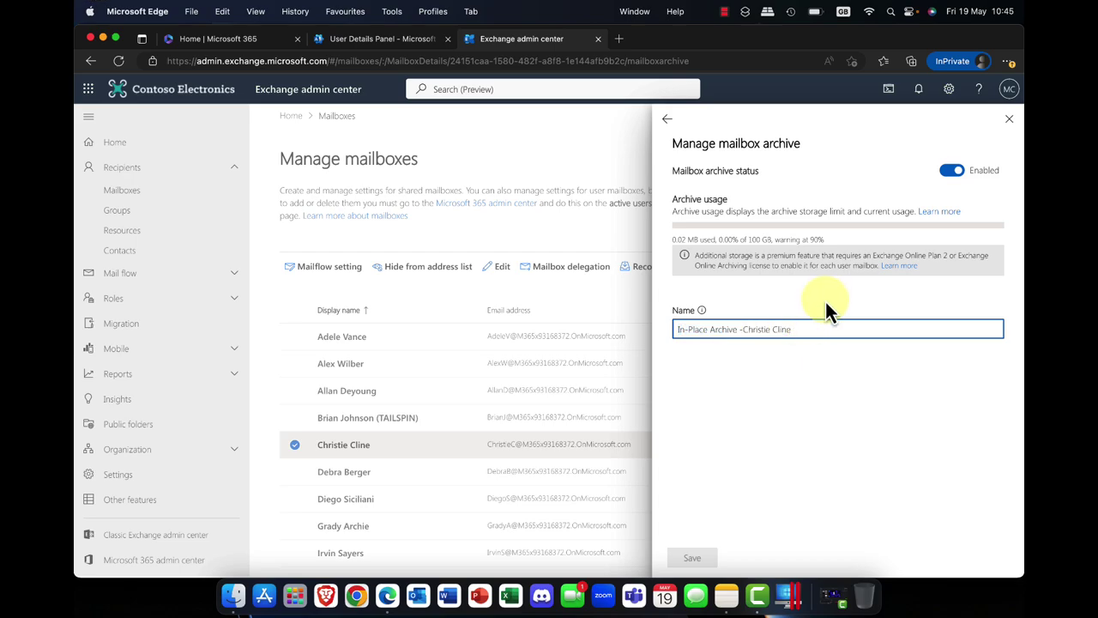
{"action": "left_click", "coordinate": [668, 119]}
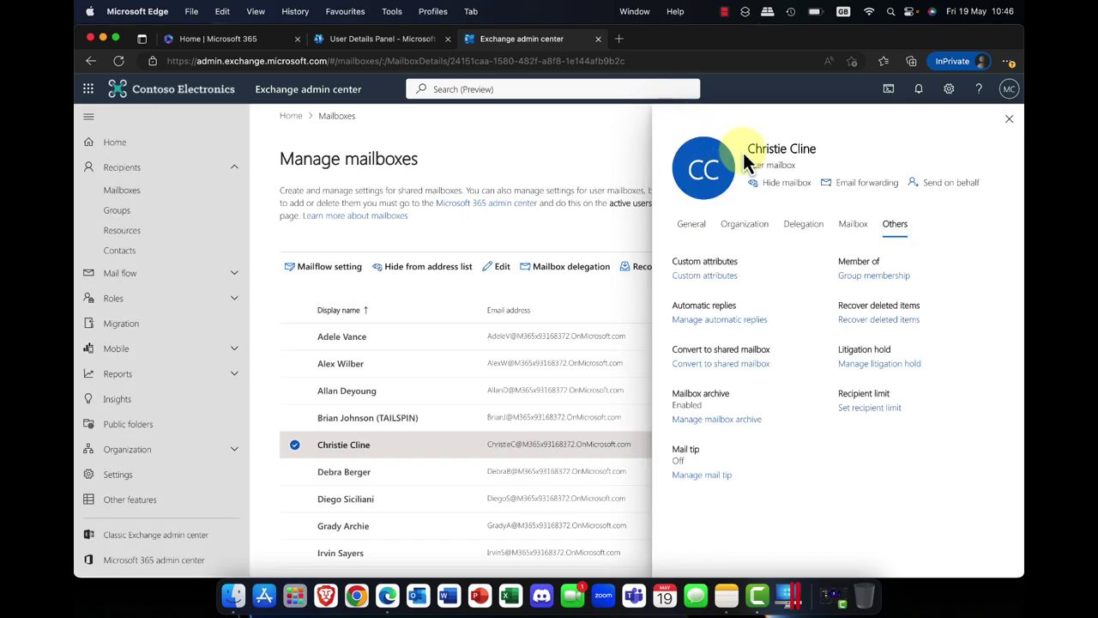
{"action": "left_click", "coordinate": [691, 225]}
{"action": "left_click", "coordinate": [1008, 118]}
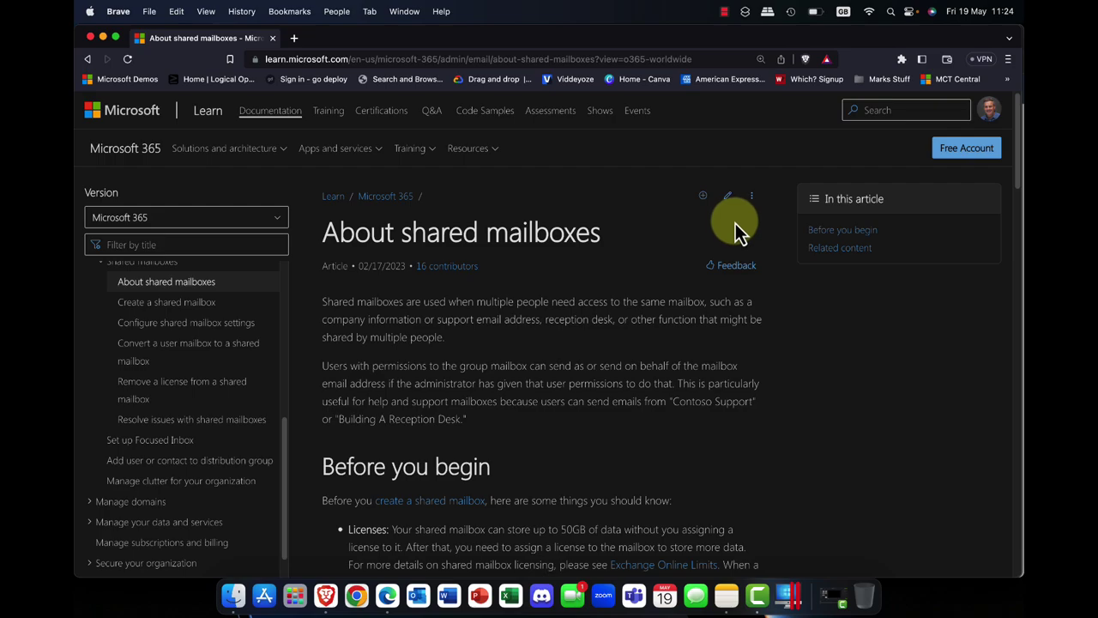
Read the About shared mailboxes article's prerequisites on licenses, permissions, external users, encryption, conversion, sign-in and user limits.
{"action": "scroll", "coordinate": [735, 225], "scroll_direction": "down", "scroll_amount": 8}
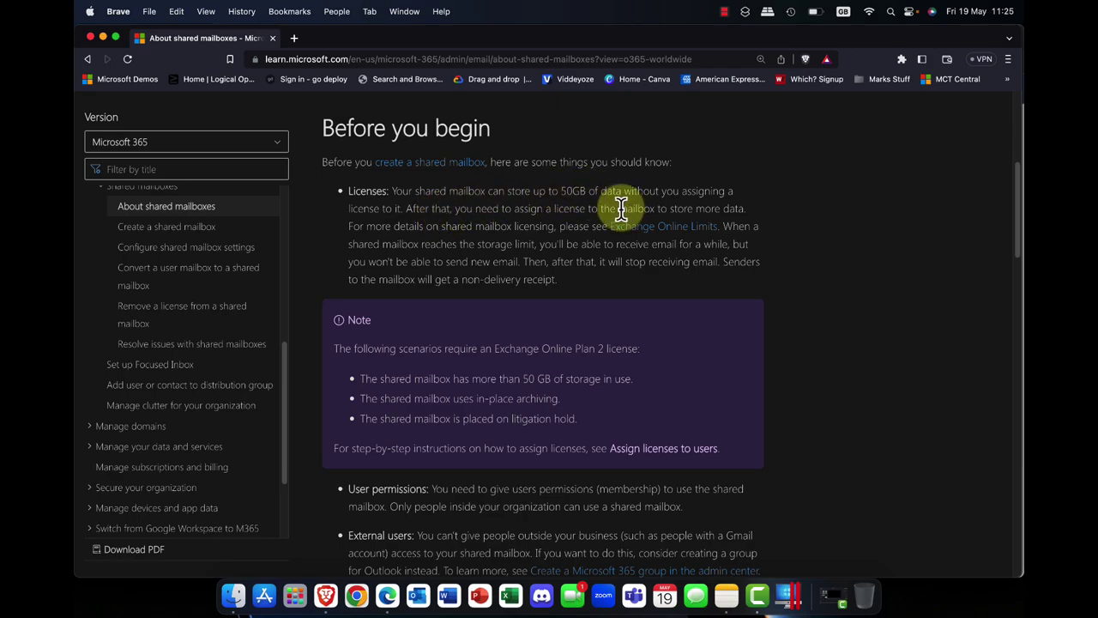
{"action": "scroll", "coordinate": [619, 214], "scroll_direction": "down", "scroll_amount": 1}
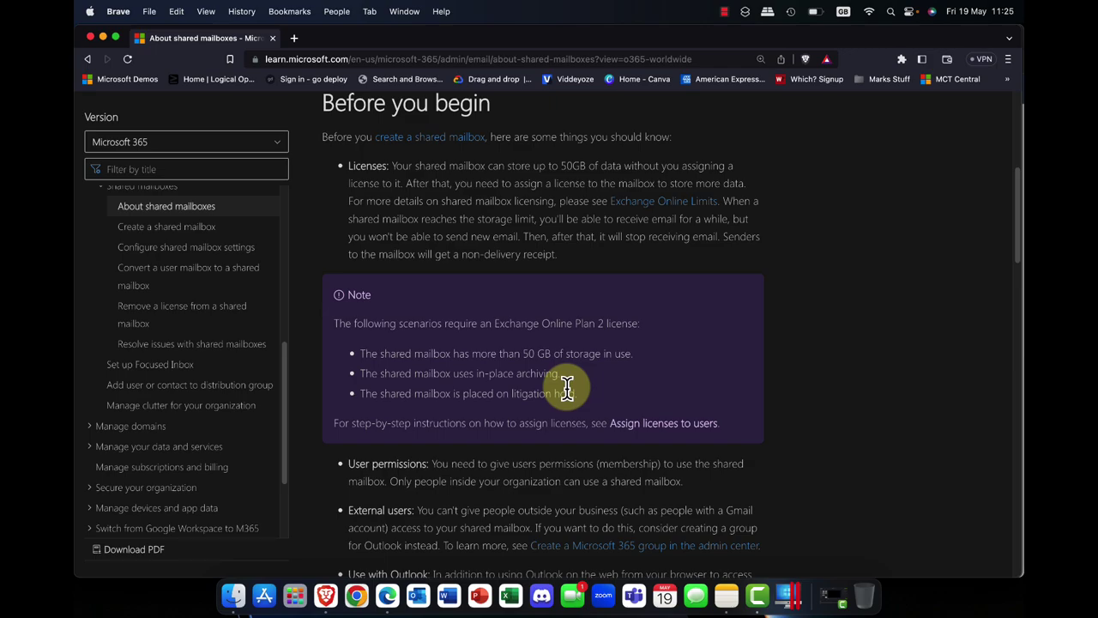
{"action": "scroll", "coordinate": [567, 388], "scroll_direction": "down", "scroll_amount": 5}
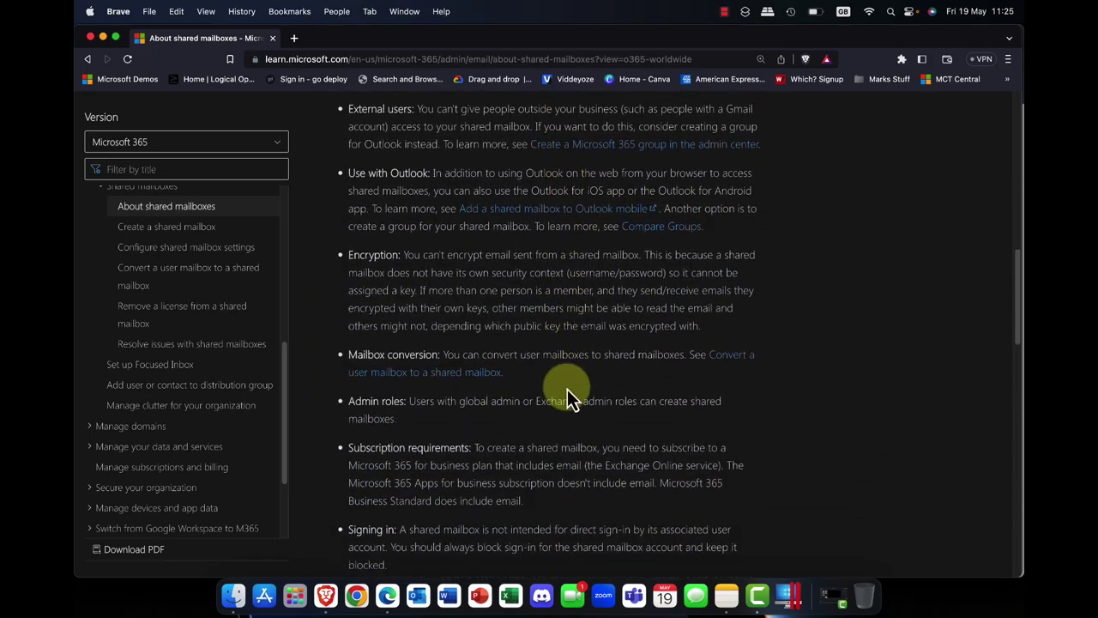
{"action": "scroll", "coordinate": [567, 394], "scroll_direction": "down", "scroll_amount": 3}
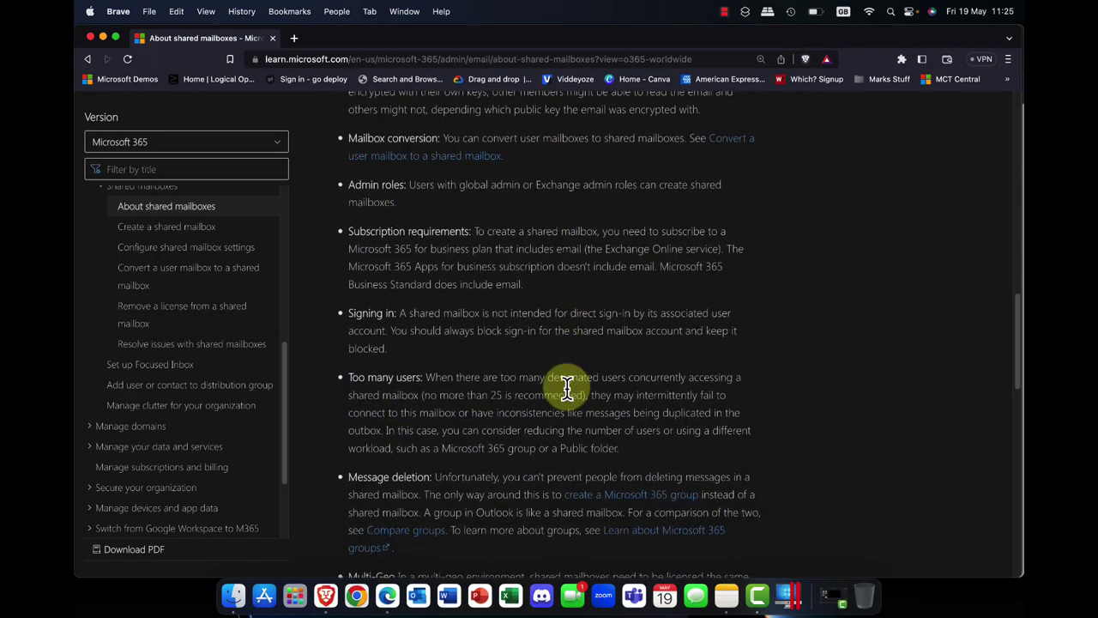
Switch to the Exchange admin center in Microsoft Edge and convert the sixth listed user mailbox to a shared mailbox.
{"action": "scroll", "coordinate": [567, 387], "scroll_direction": "up", "scroll_amount": 10}
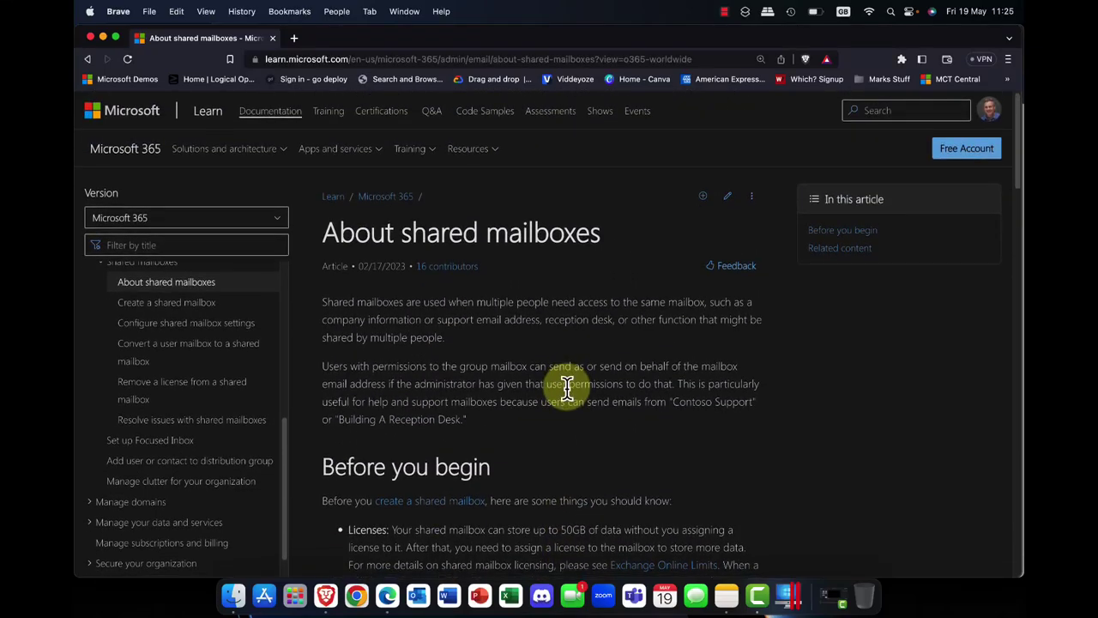
{"action": "left_click", "coordinate": [397, 607]}
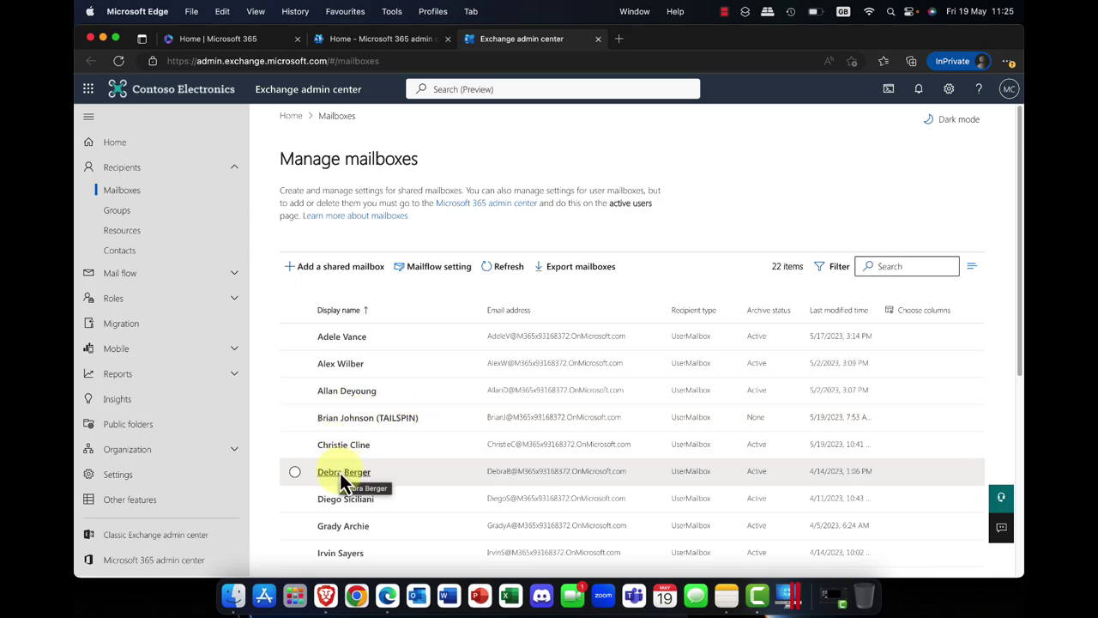
{"action": "left_click", "coordinate": [295, 473]}
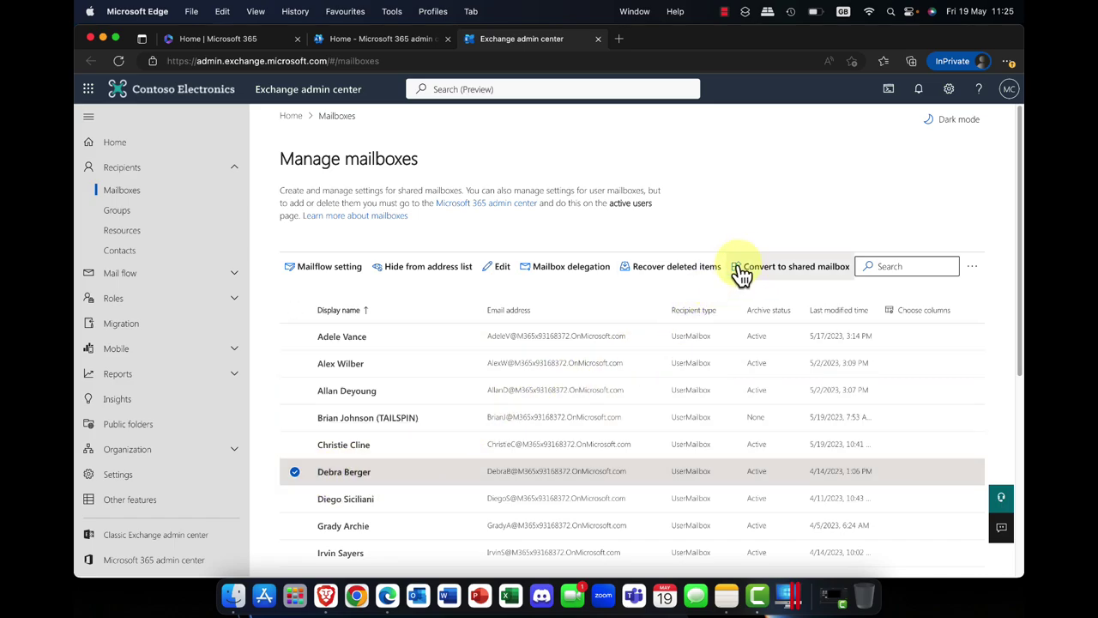
{"action": "left_click", "coordinate": [785, 273]}
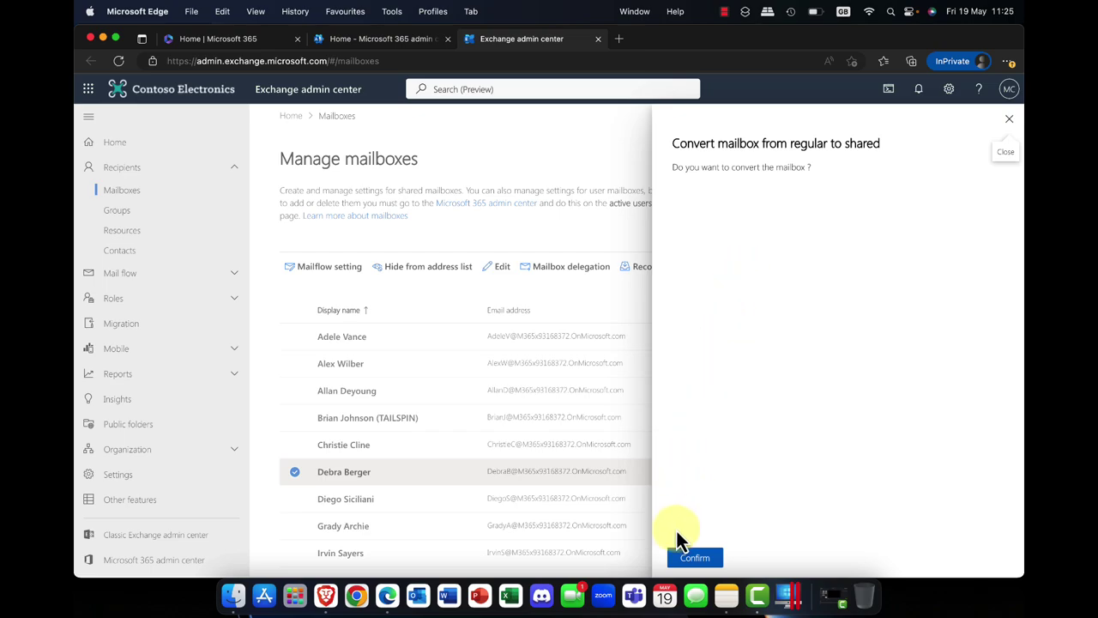
{"action": "left_click", "coordinate": [696, 560]}
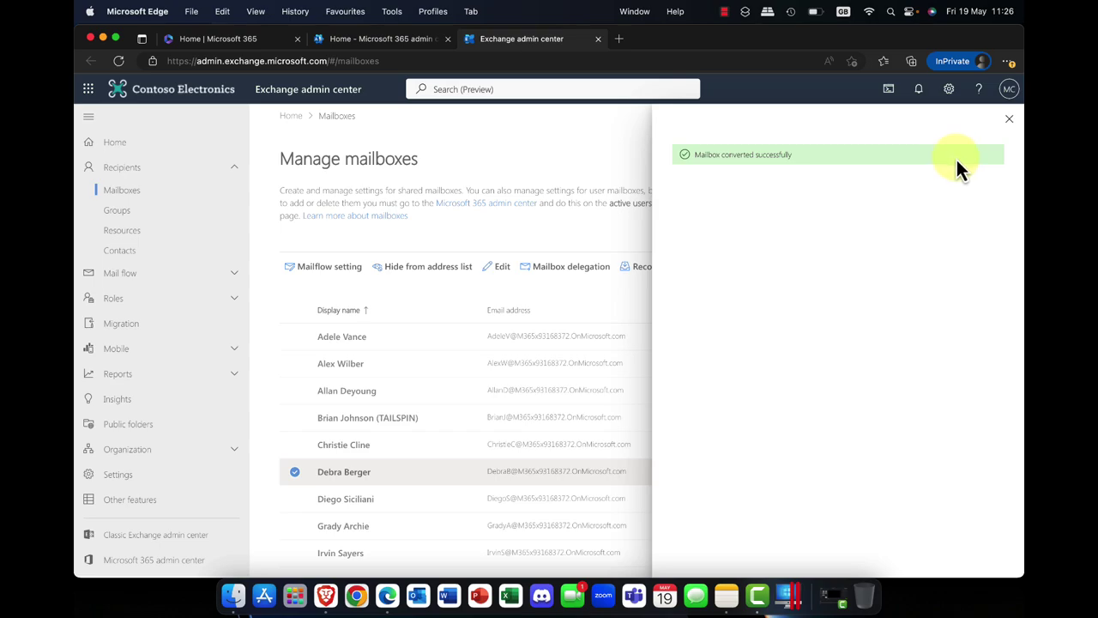
{"action": "left_click", "coordinate": [1011, 122]}
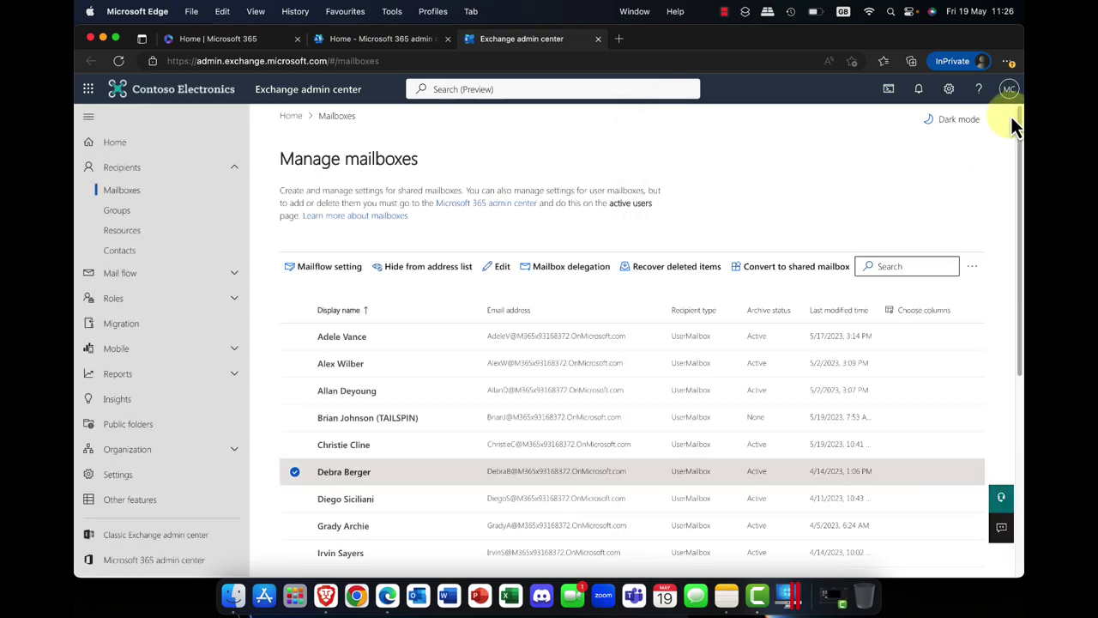
Open the converted mailbox's details and view its mailbox settings.
{"action": "left_click", "coordinate": [351, 470]}
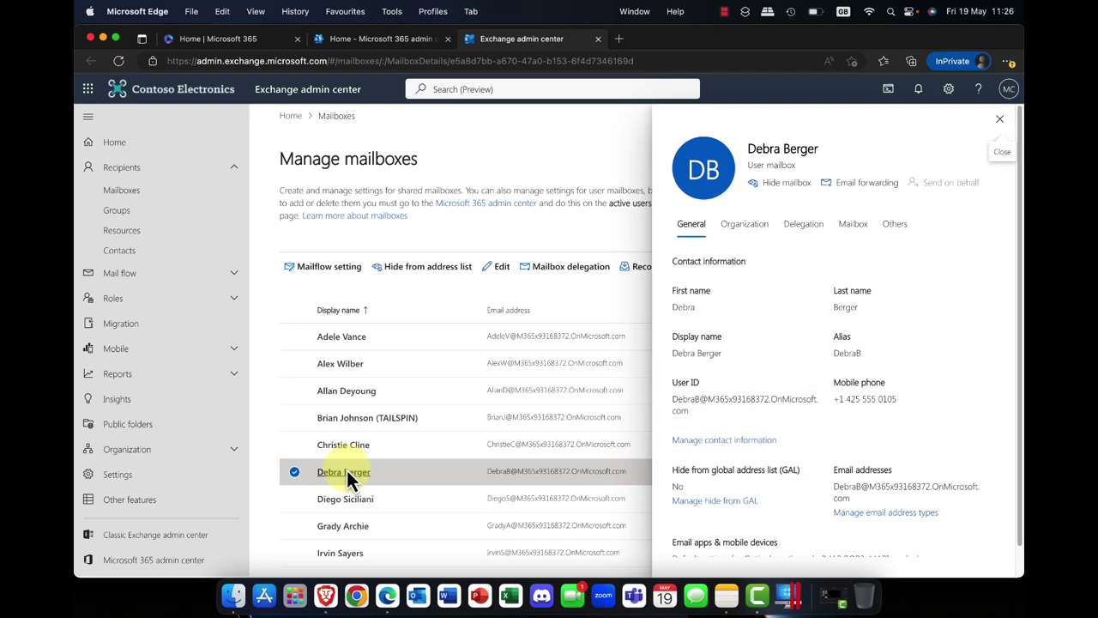
{"action": "left_click", "coordinate": [861, 226]}
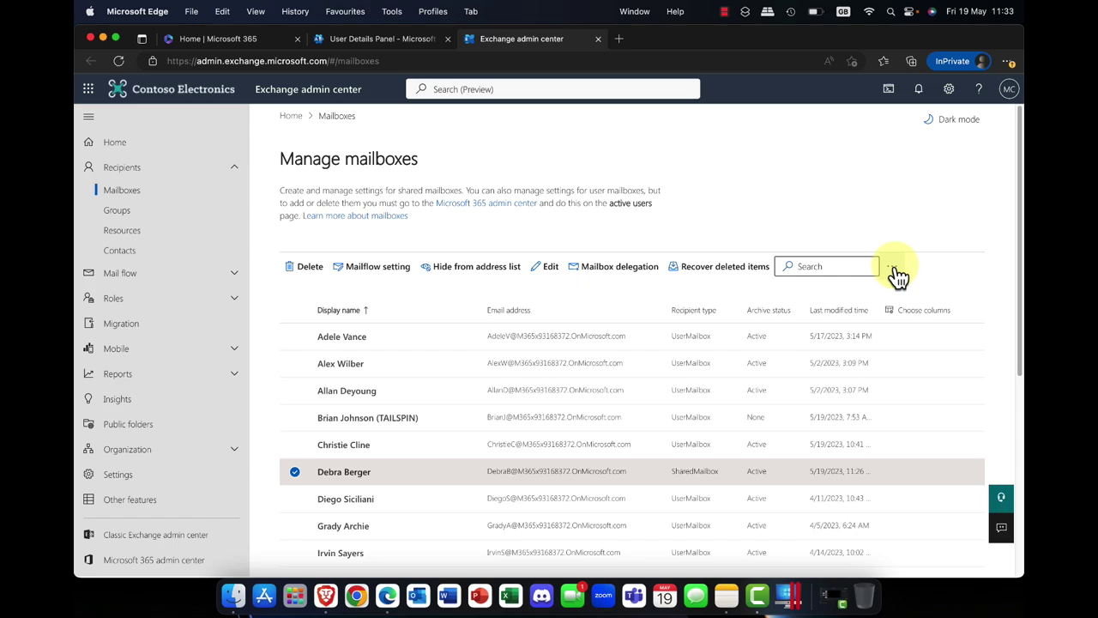
Convert the selected shared mailbox back to a regular mailbox and clear its selection in the list.
{"action": "left_click", "coordinate": [893, 268]}
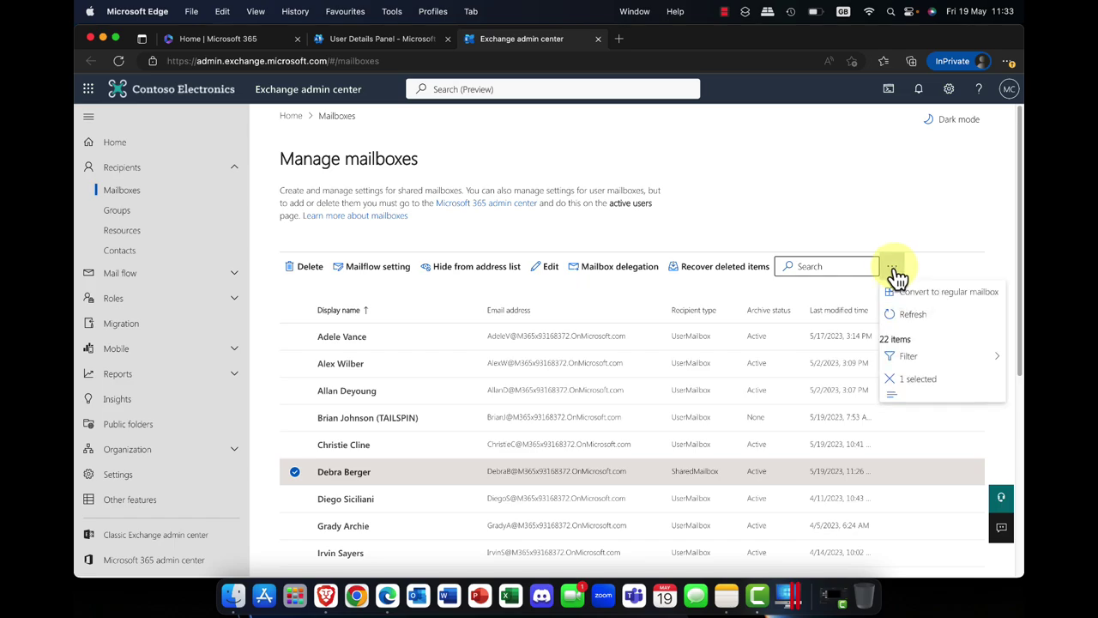
{"action": "left_click", "coordinate": [960, 295]}
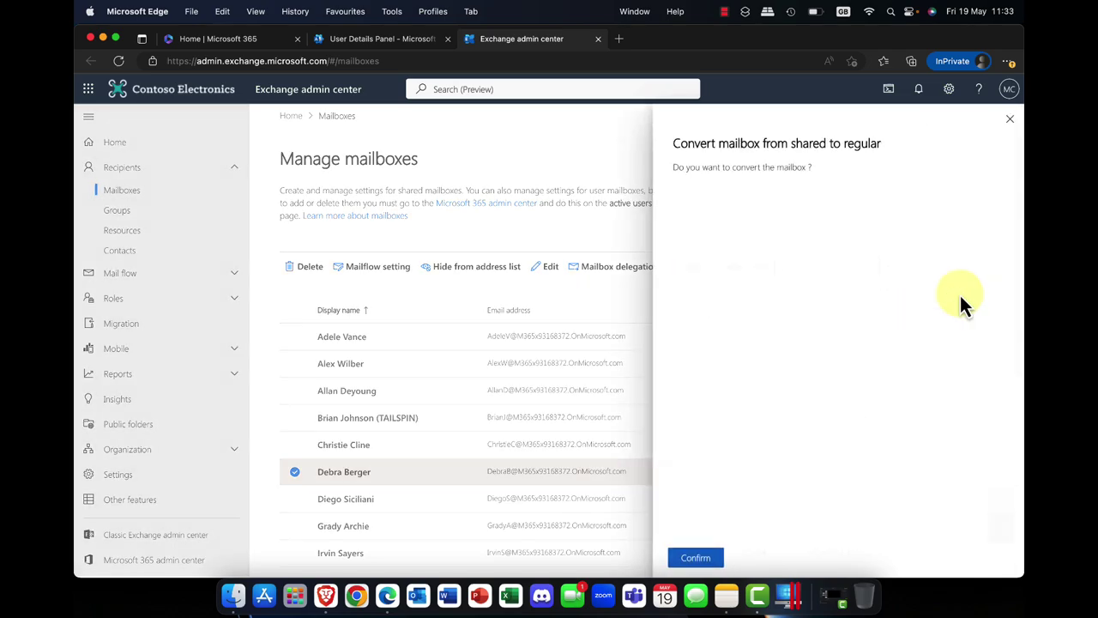
{"action": "left_click", "coordinate": [704, 556]}
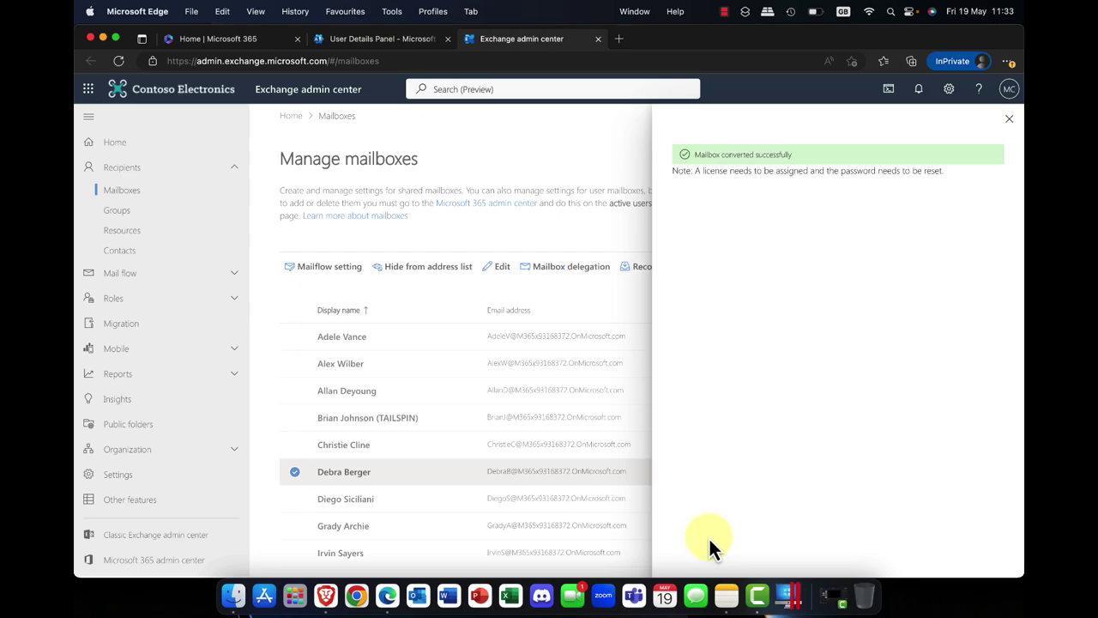
{"action": "left_click", "coordinate": [1010, 117]}
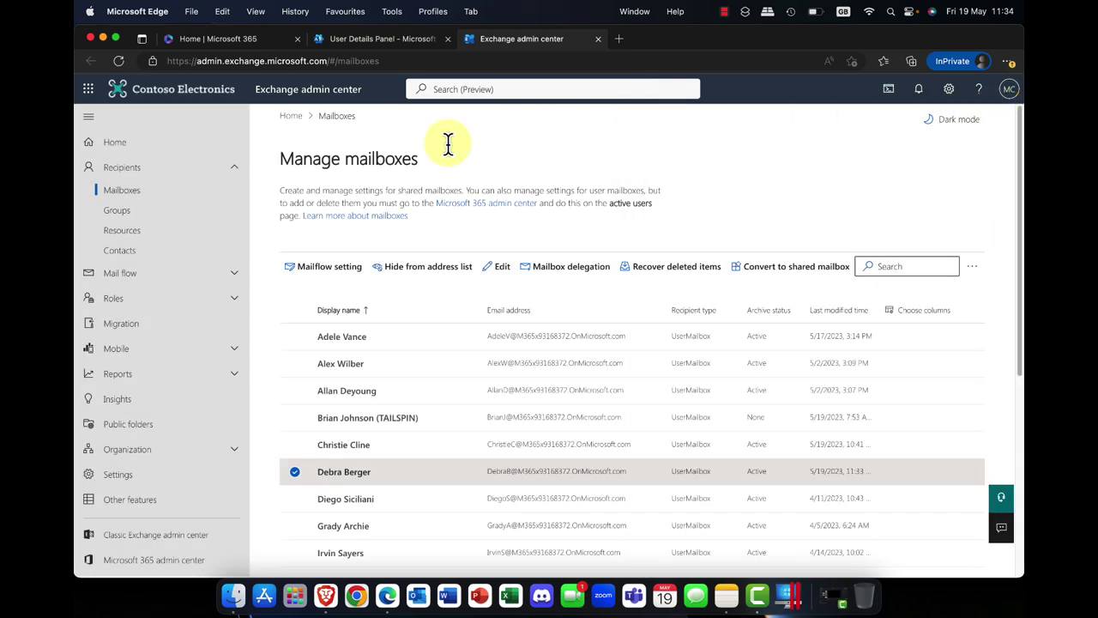
{"action": "left_click", "coordinate": [293, 474]}
Create a shared mailbox with display name, email address name and alias all set to Sales, on the tenant's onmicrosoft.com domain.
{"action": "left_click", "coordinate": [331, 271]}
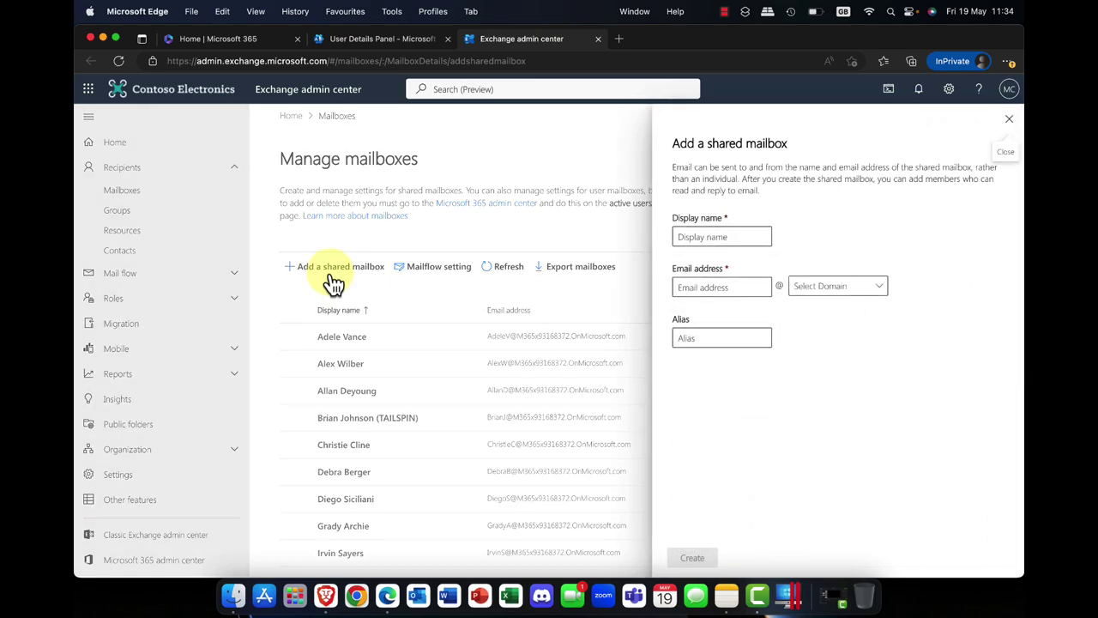
{"action": "left_click", "coordinate": [718, 237]}
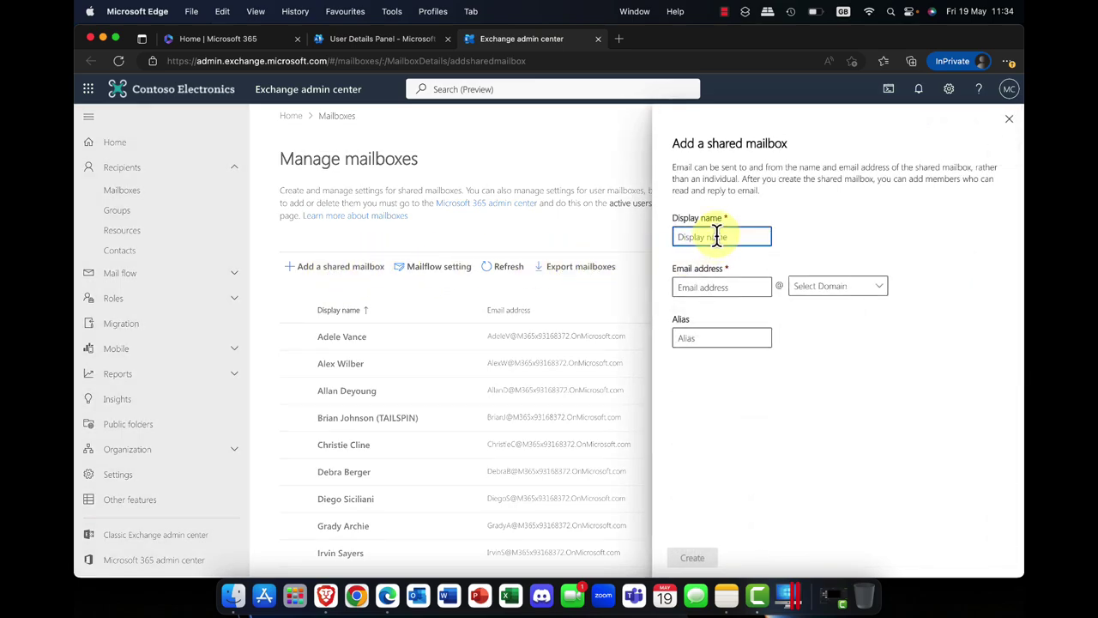
{"action": "type", "text": "Sales"}
{"action": "key", "text": "Tab"}
{"action": "type", "text": "Sales"}
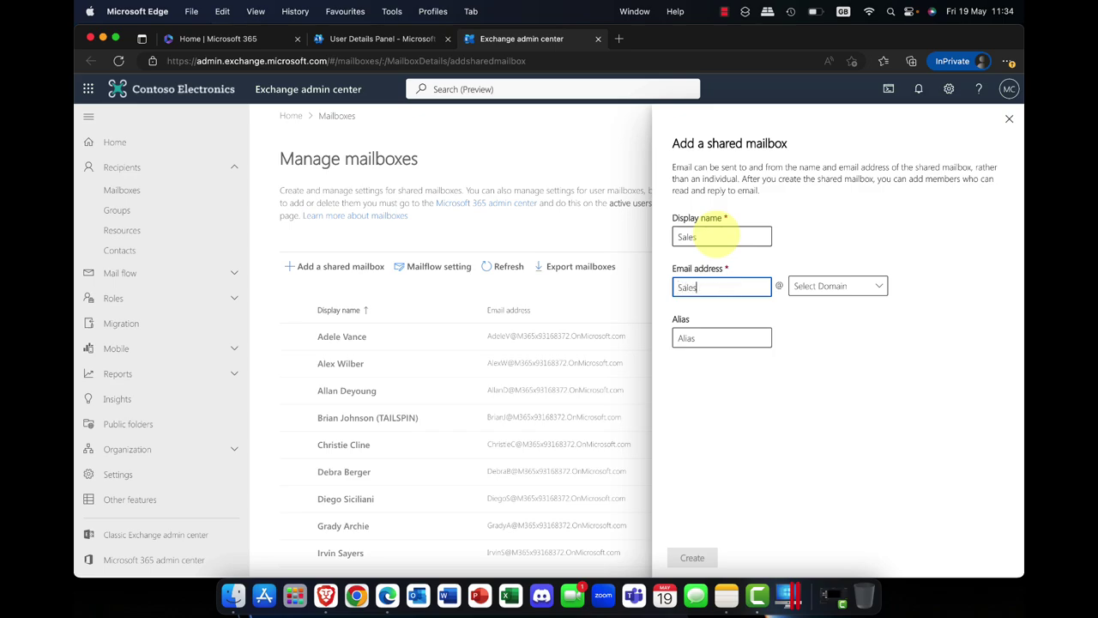
{"action": "left_click", "coordinate": [880, 290]}
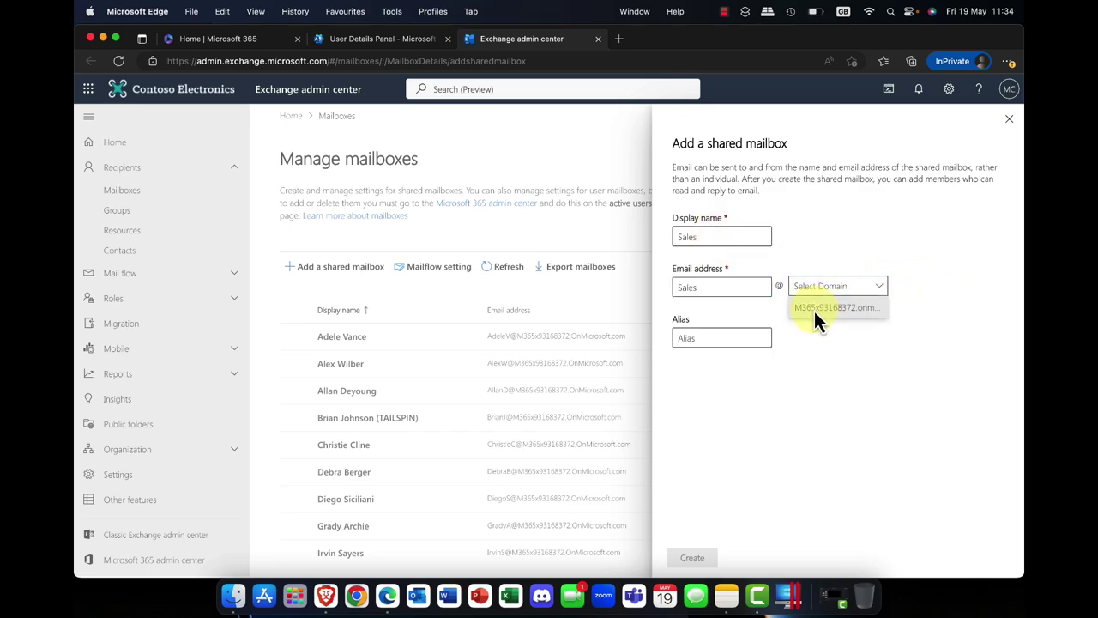
{"action": "left_click", "coordinate": [813, 309]}
{"action": "left_click", "coordinate": [714, 335]}
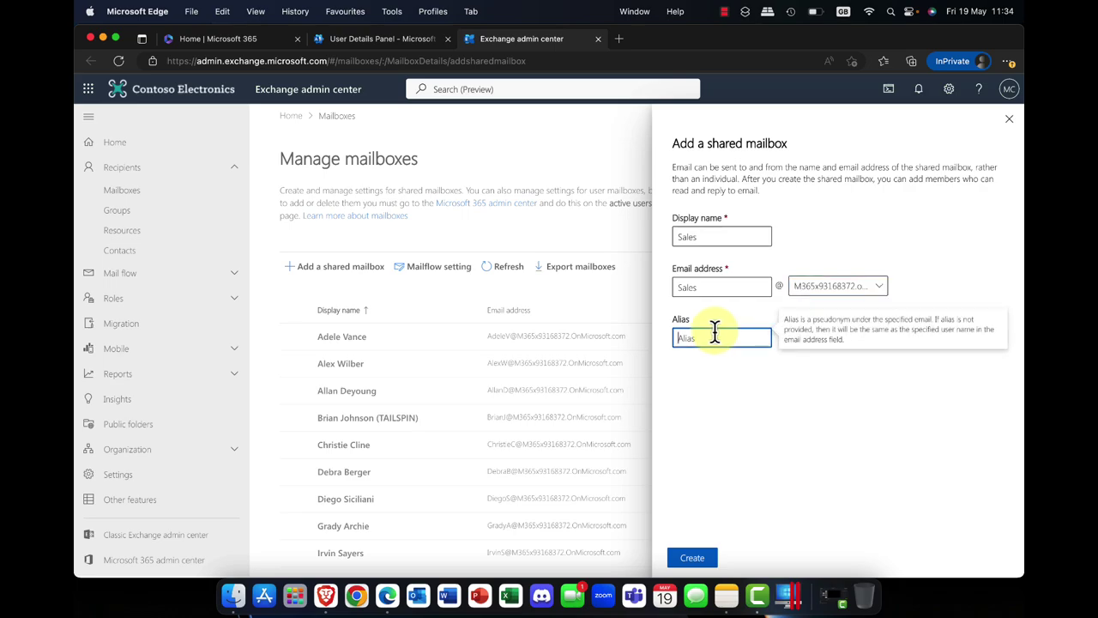
{"action": "type", "text": "Sales"}
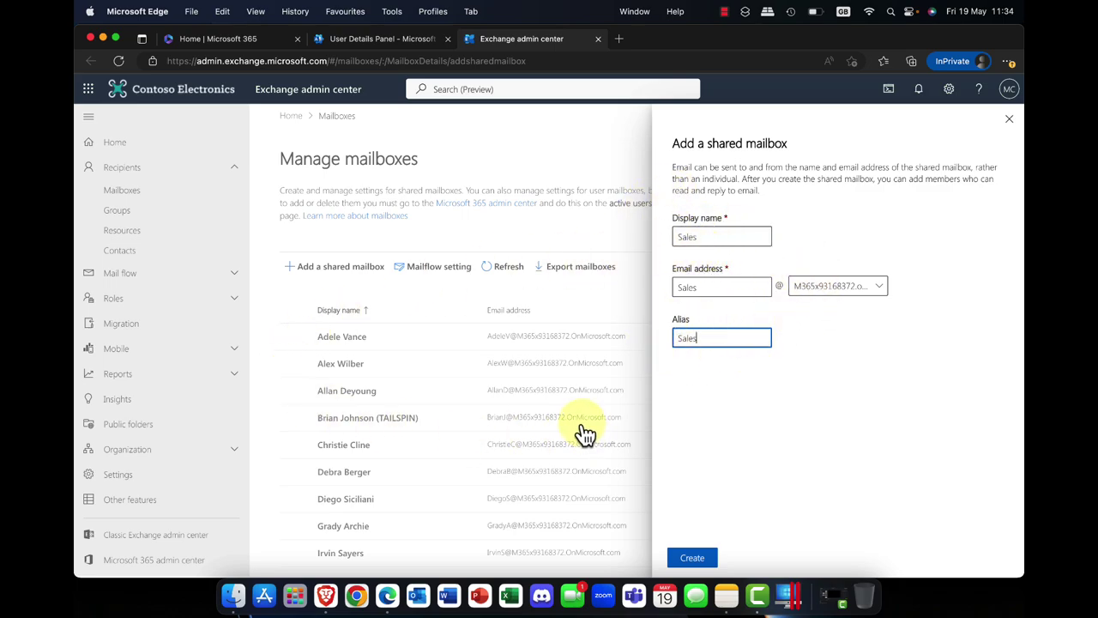
{"action": "left_click", "coordinate": [693, 558]}
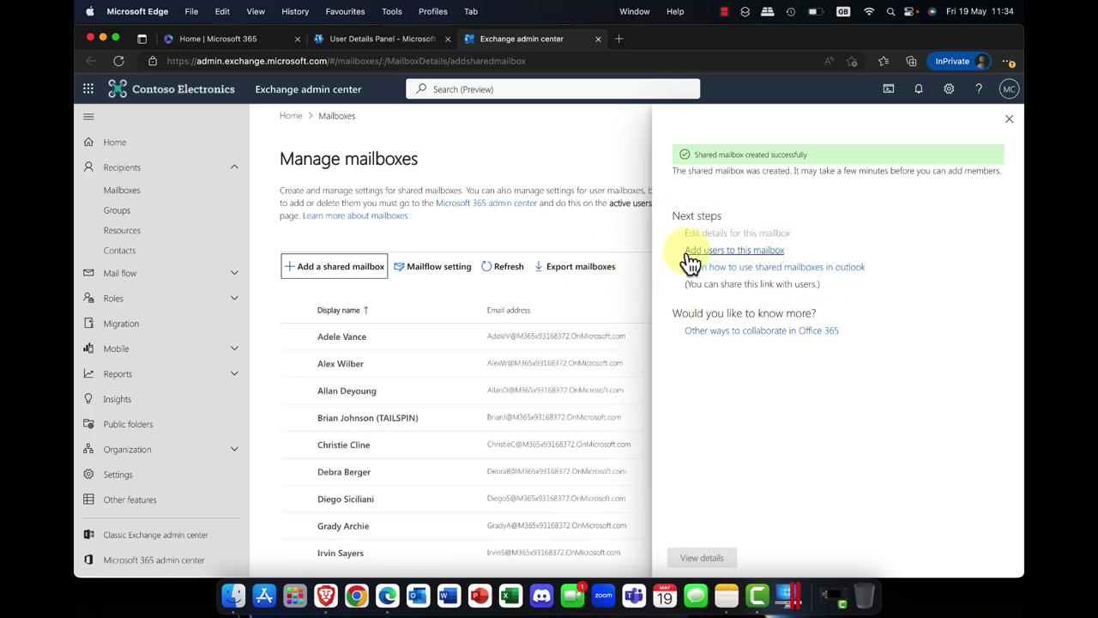
Add the first three listed users as members of the Sales shared mailbox and confirm their delegate permissions.
{"action": "left_click", "coordinate": [749, 251]}
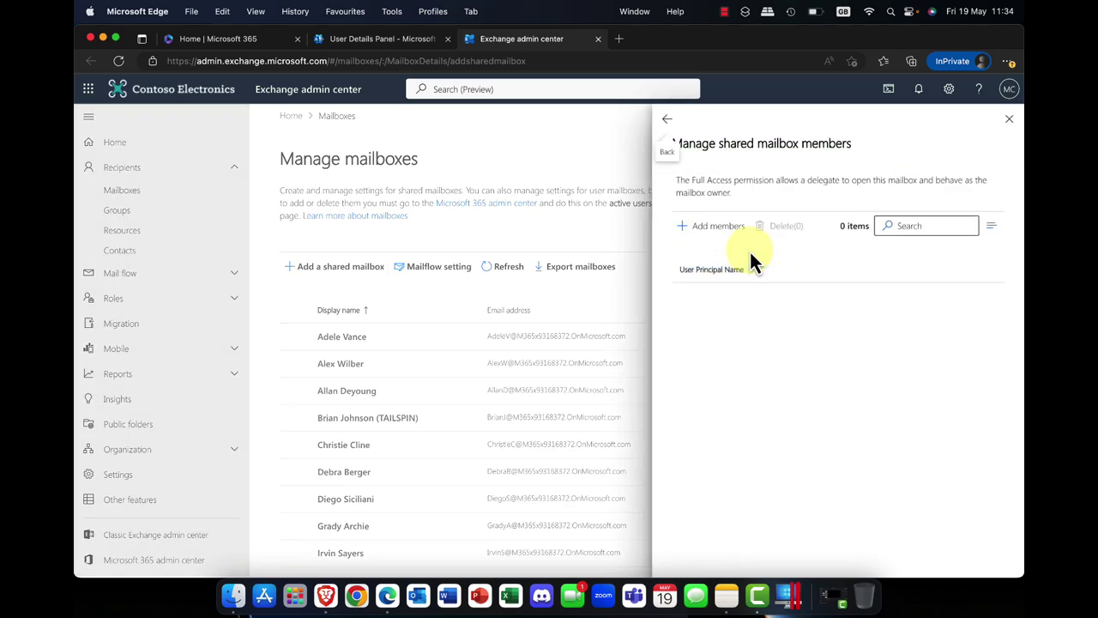
{"action": "left_click", "coordinate": [711, 230]}
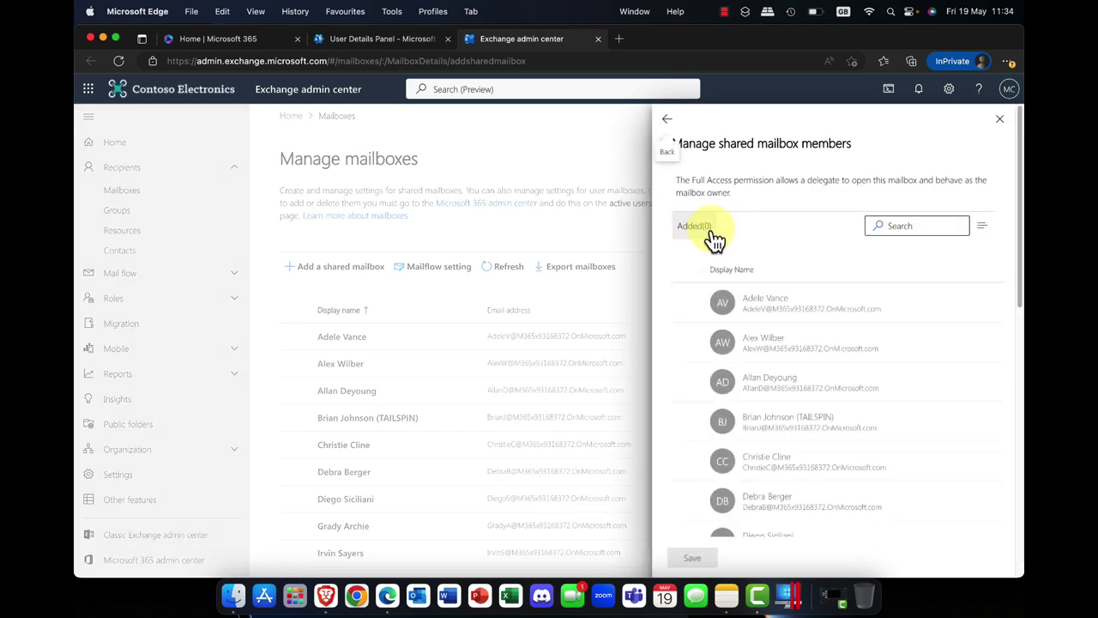
{"action": "left_click", "coordinate": [687, 299]}
{"action": "left_click", "coordinate": [687, 337]}
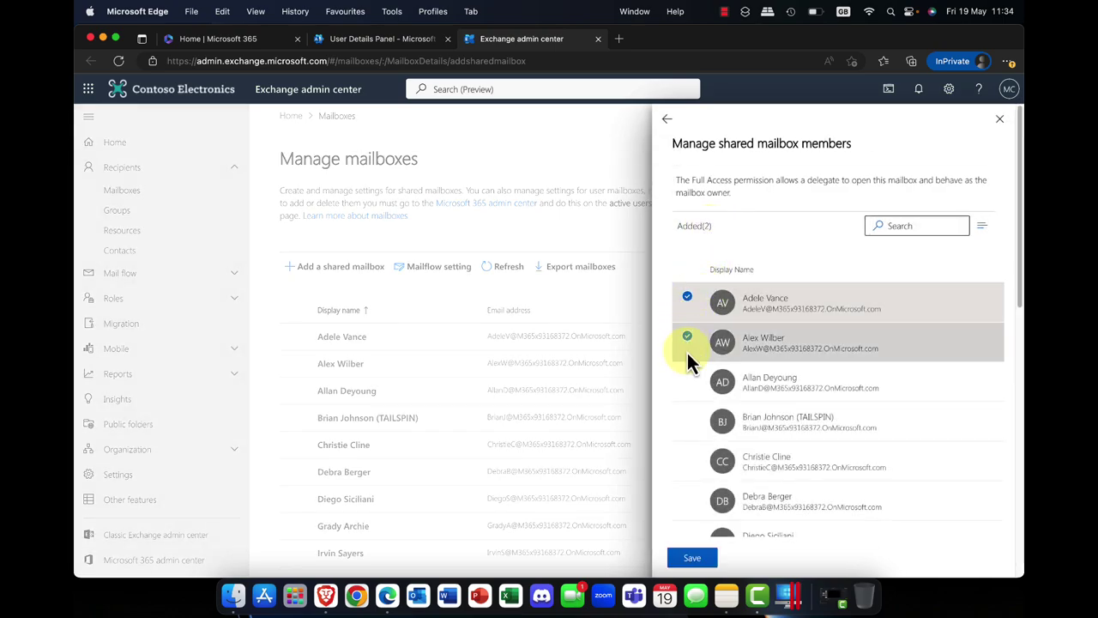
{"action": "left_click", "coordinate": [687, 378]}
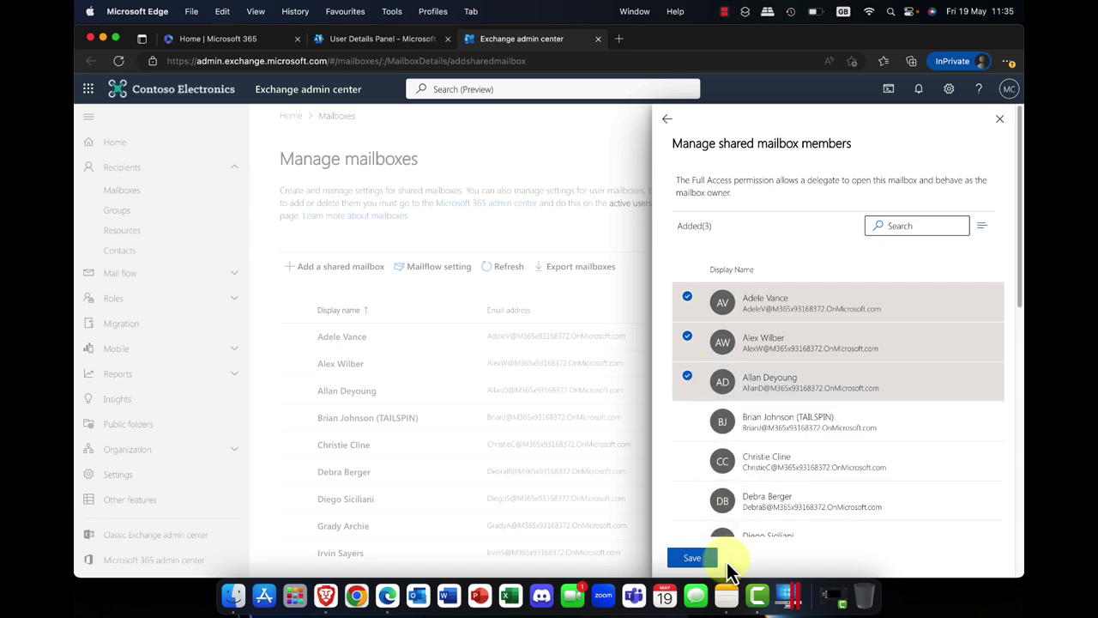
{"action": "left_click", "coordinate": [695, 561]}
{"action": "scroll", "coordinate": [756, 418], "scroll_direction": "down", "scroll_amount": 5}
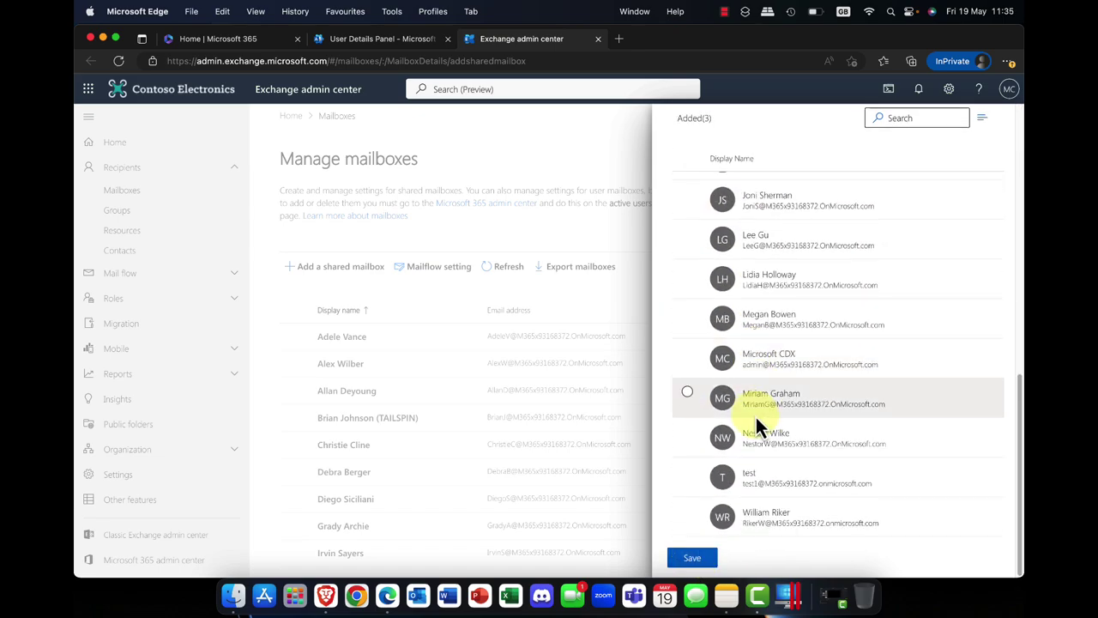
{"action": "scroll", "coordinate": [756, 417], "scroll_direction": "up", "scroll_amount": 1}
{"action": "scroll", "coordinate": [752, 427], "scroll_direction": "up", "scroll_amount": 10}
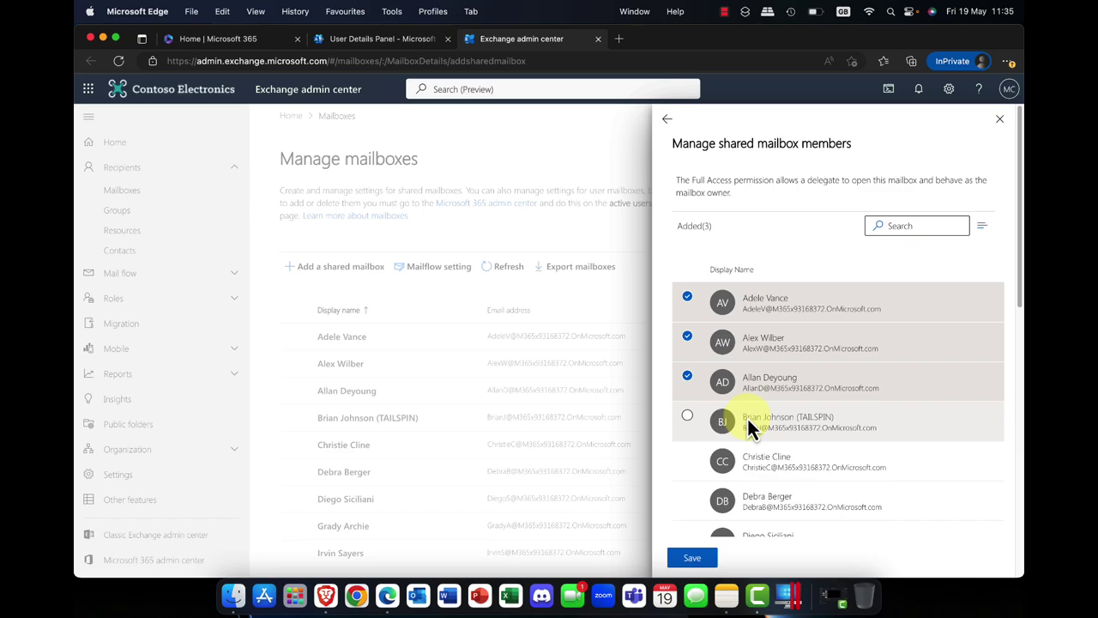
{"action": "left_click", "coordinate": [700, 564]}
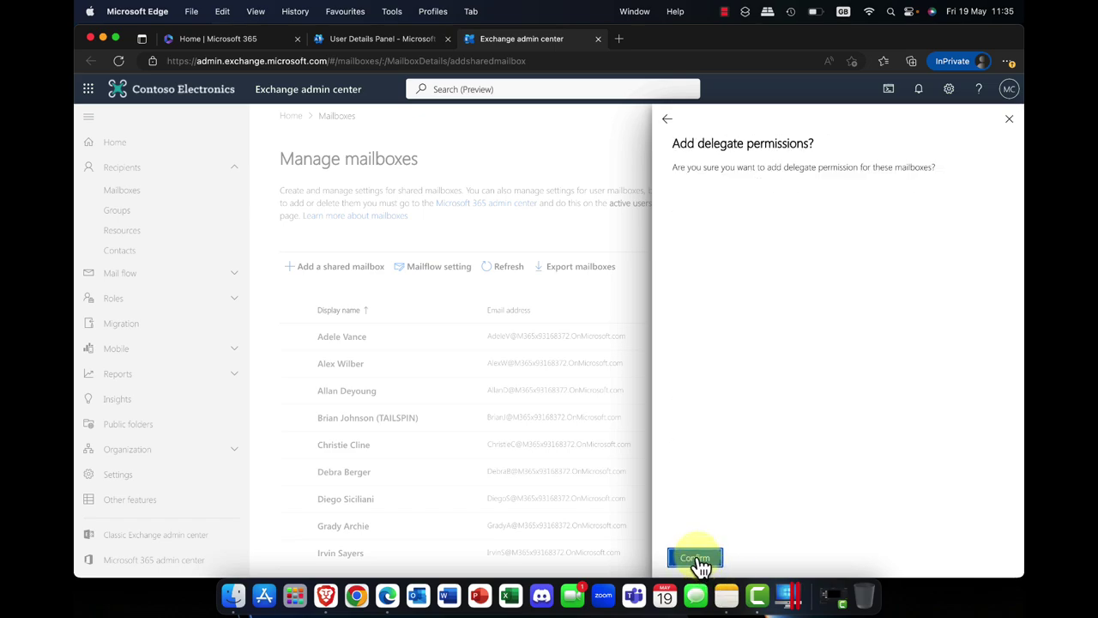
{"action": "left_click", "coordinate": [696, 559]}
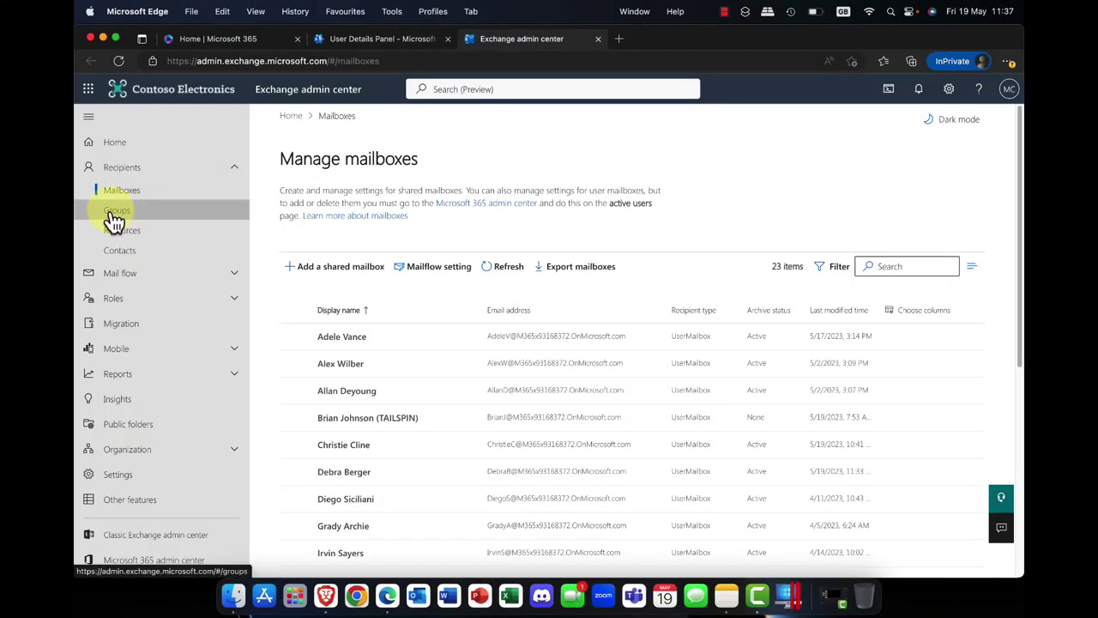
View the Exchange groups list and compare it with the active teams and groups in the Microsoft 365 admin center.
{"action": "left_click", "coordinate": [114, 217]}
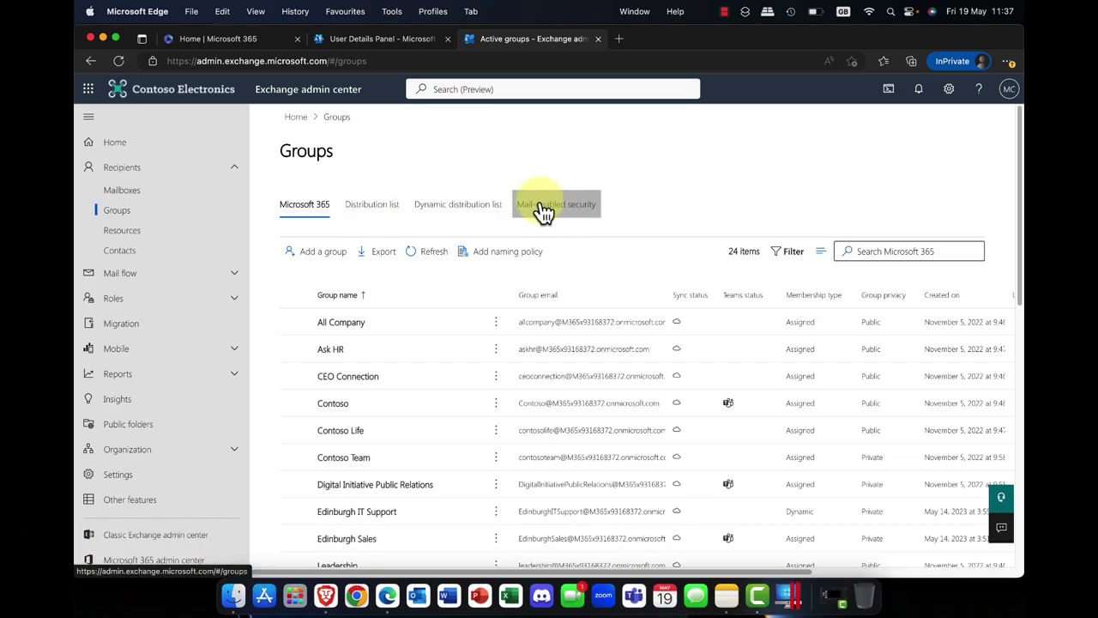
{"action": "left_click", "coordinate": [359, 43]}
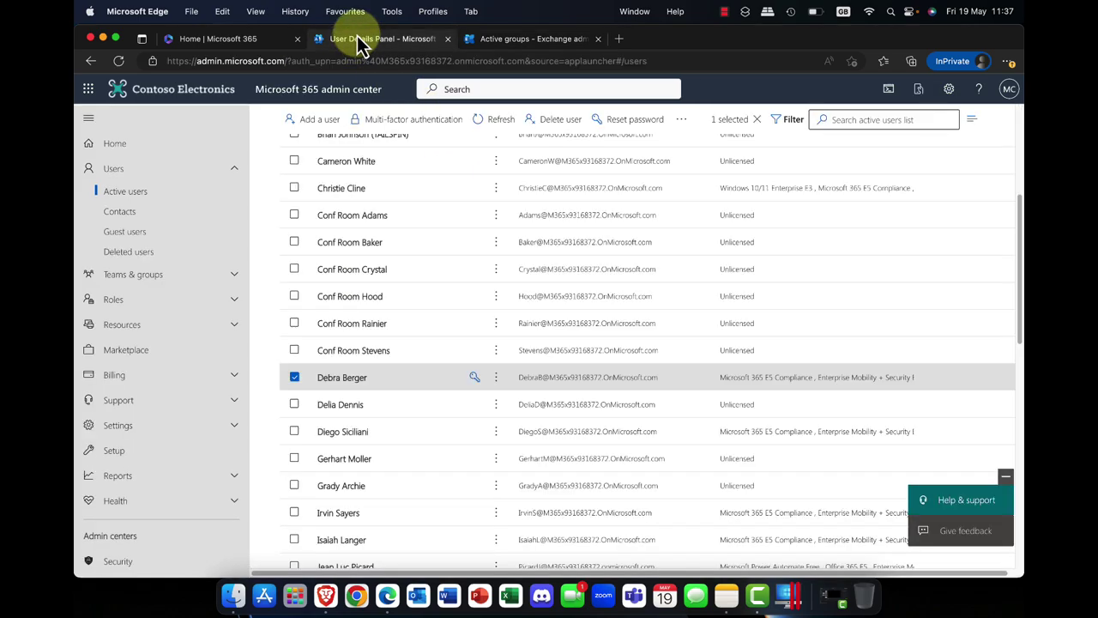
{"action": "left_click", "coordinate": [126, 196]}
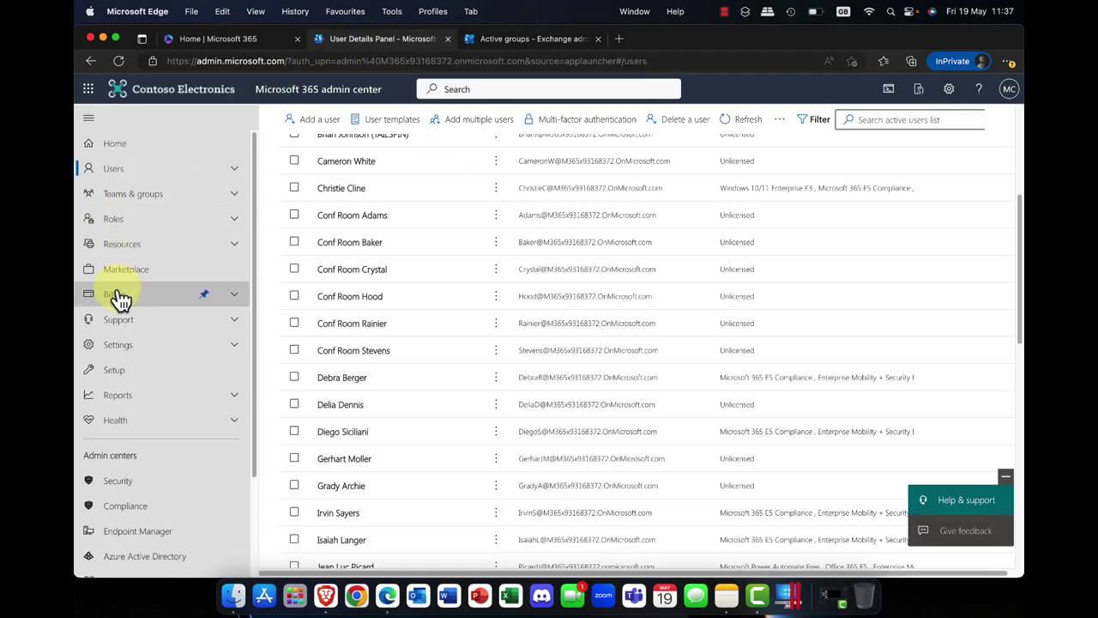
{"action": "left_click", "coordinate": [125, 194]}
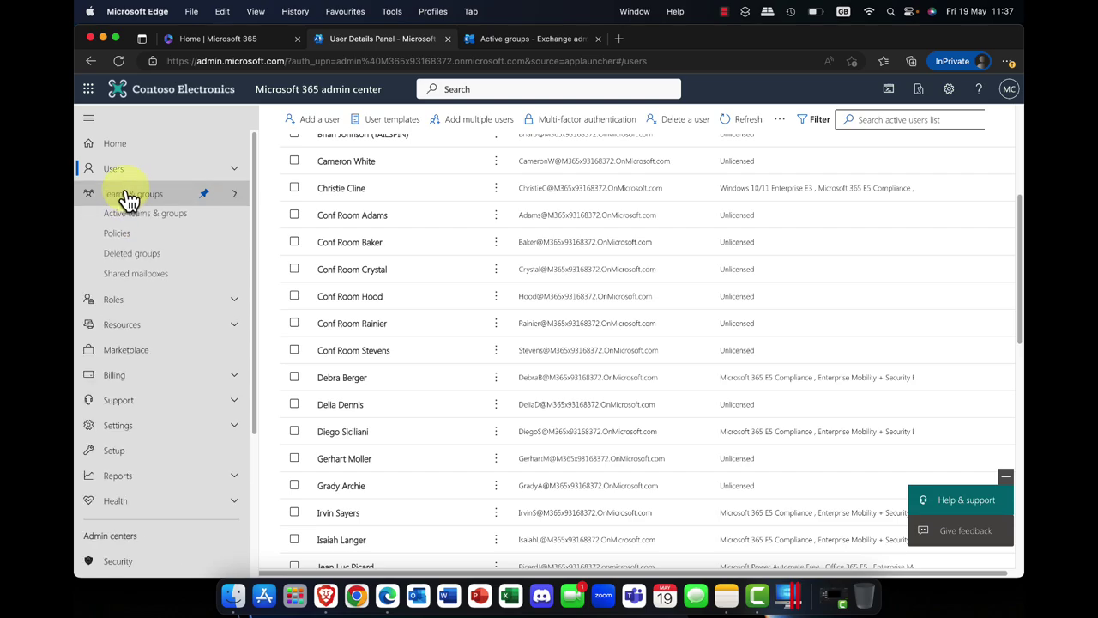
{"action": "left_click", "coordinate": [138, 217]}
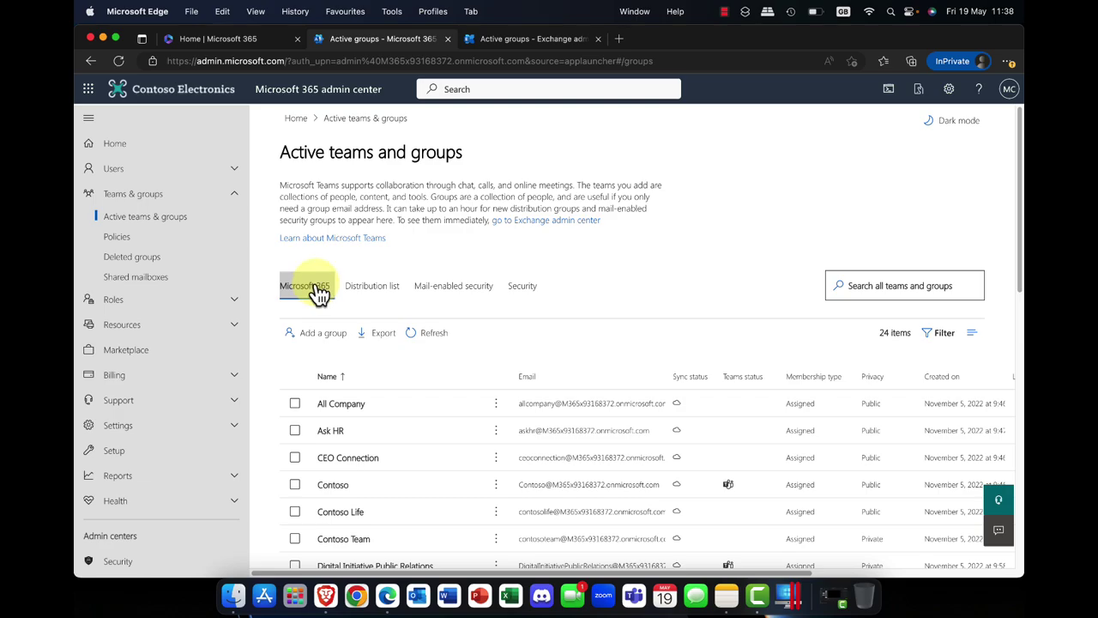
In the Exchange admin center, start a Microsoft 365 group named Stirling Sales, leaving the description empty.
{"action": "left_click", "coordinate": [549, 44]}
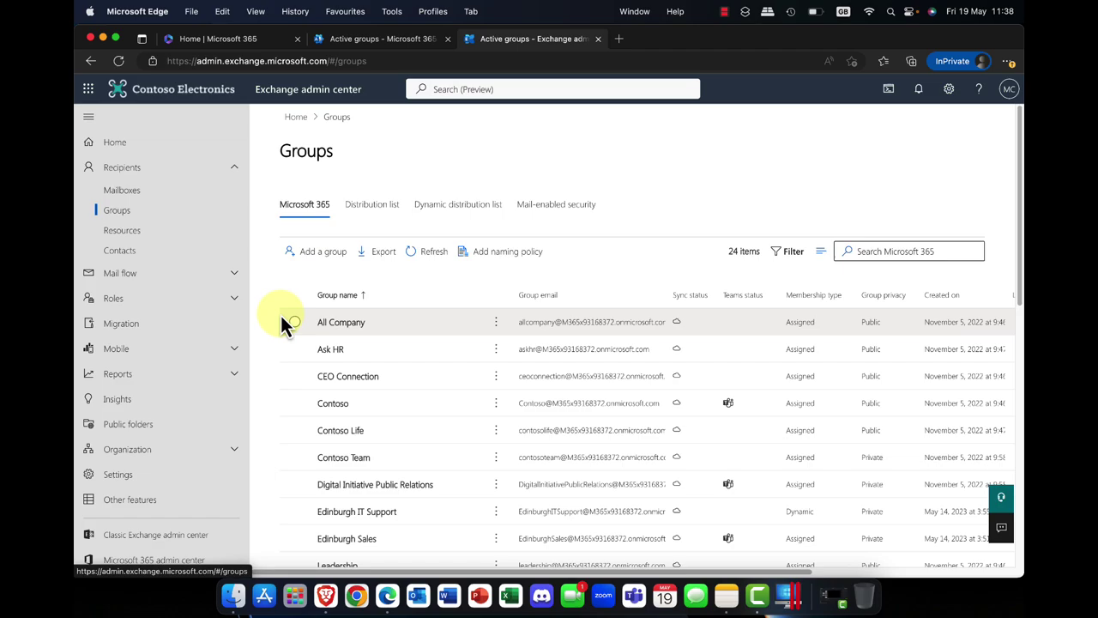
{"action": "left_click", "coordinate": [334, 257]}
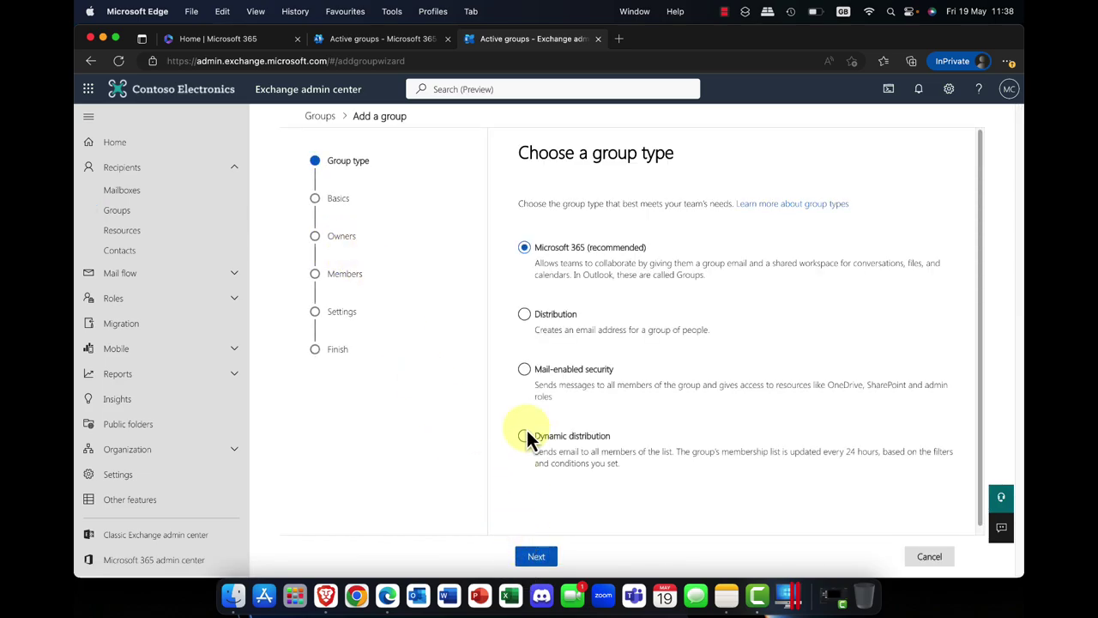
{"action": "left_click", "coordinate": [541, 557]}
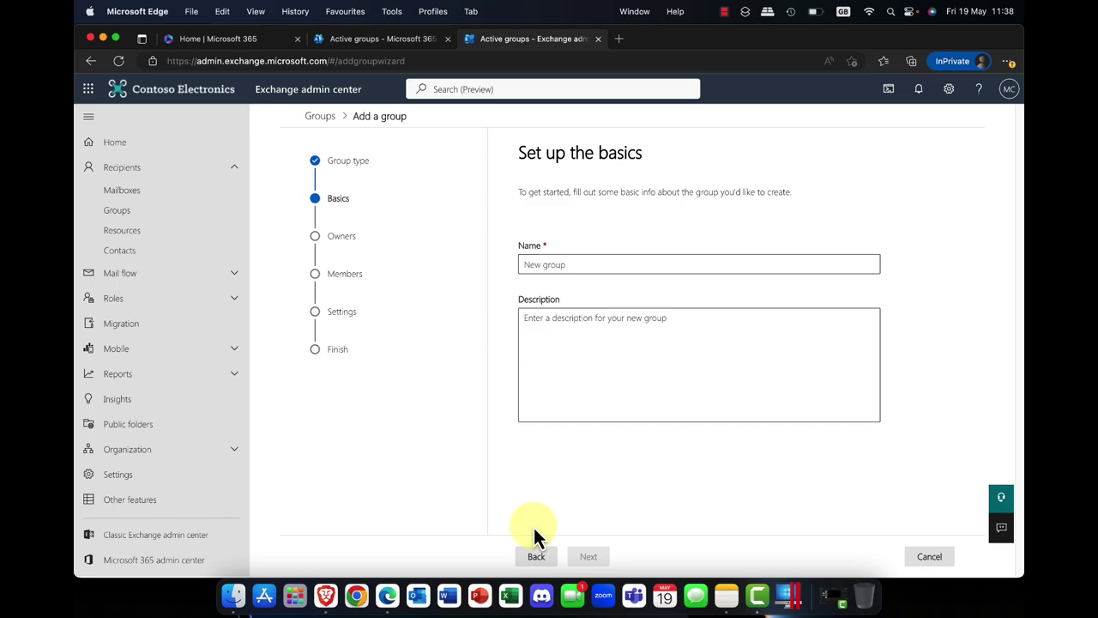
{"action": "left_click", "coordinate": [650, 262]}
{"action": "type", "text": "S"}
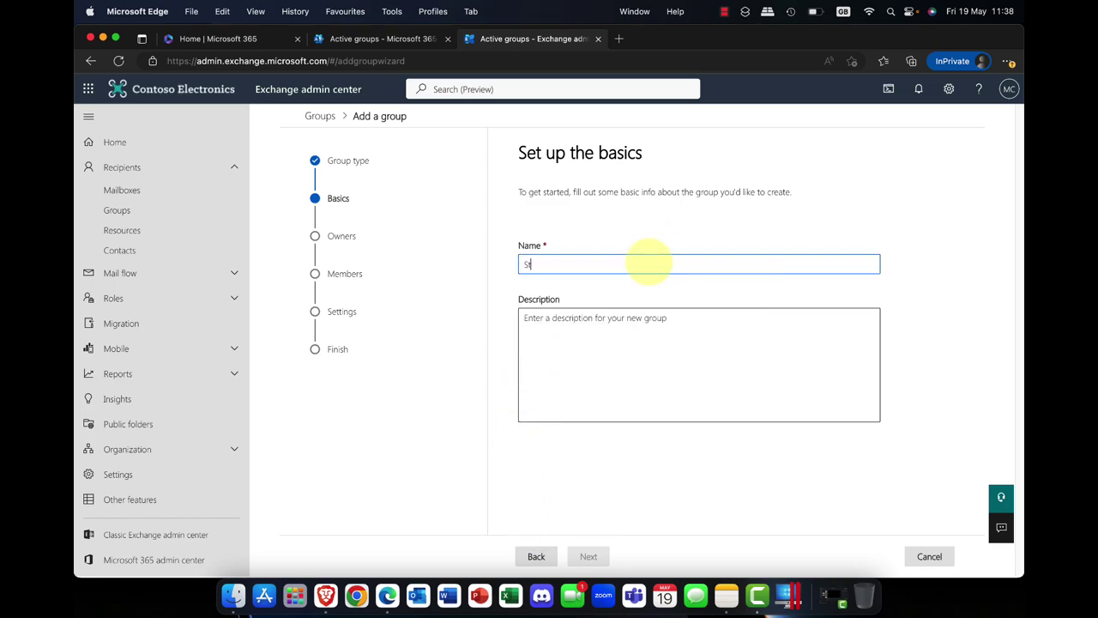
{"action": "type", "text": "tirling Sales"}
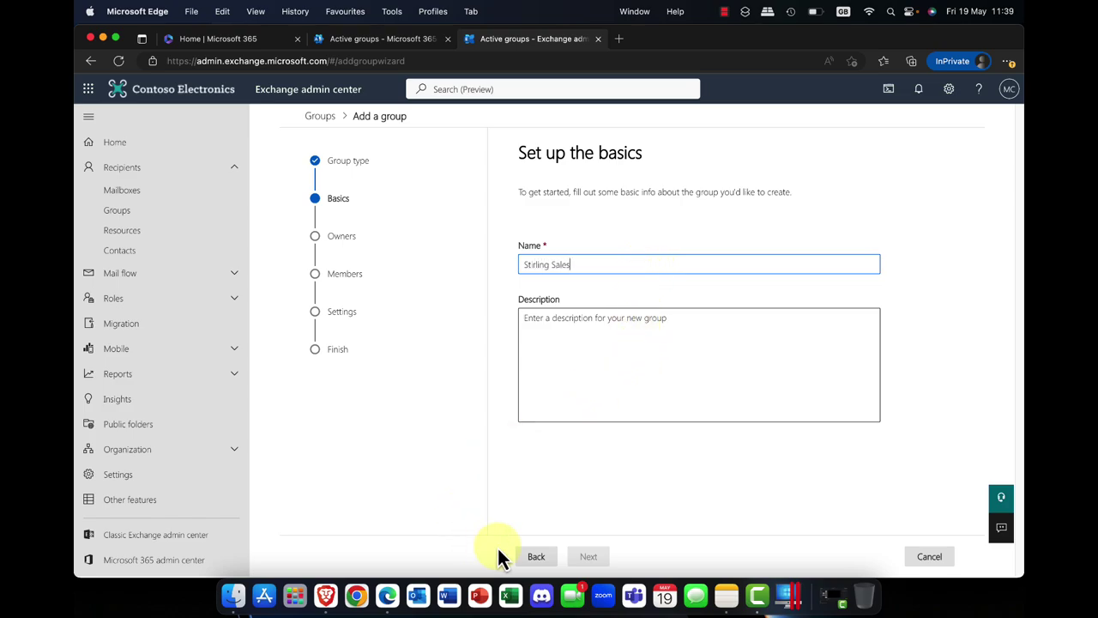
{"action": "left_click", "coordinate": [621, 397]}
{"action": "left_click", "coordinate": [589, 557]}
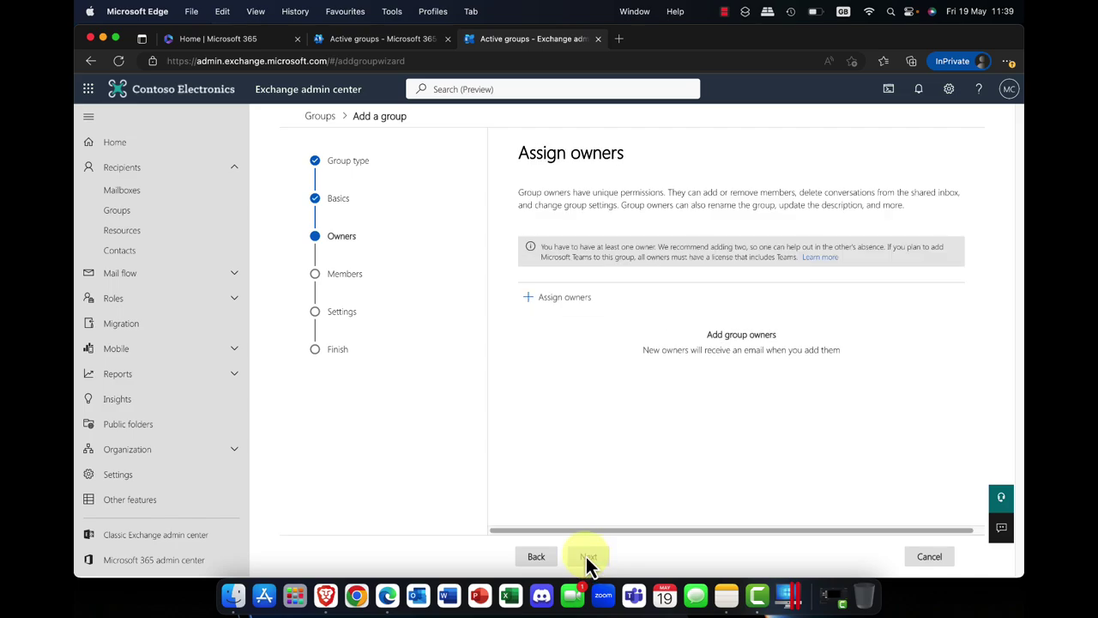
Search for cdx and assign the Microsoft CDX account as the owner of the new group.
{"action": "left_click", "coordinate": [550, 299]}
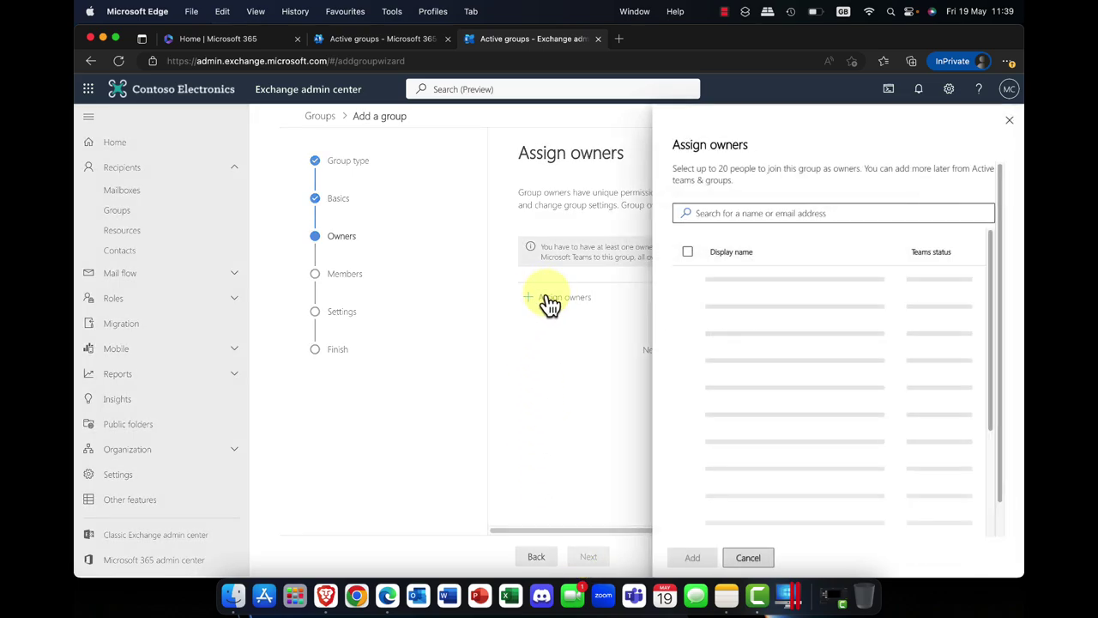
{"action": "left_click", "coordinate": [749, 215]}
{"action": "type", "text": "cdx"}
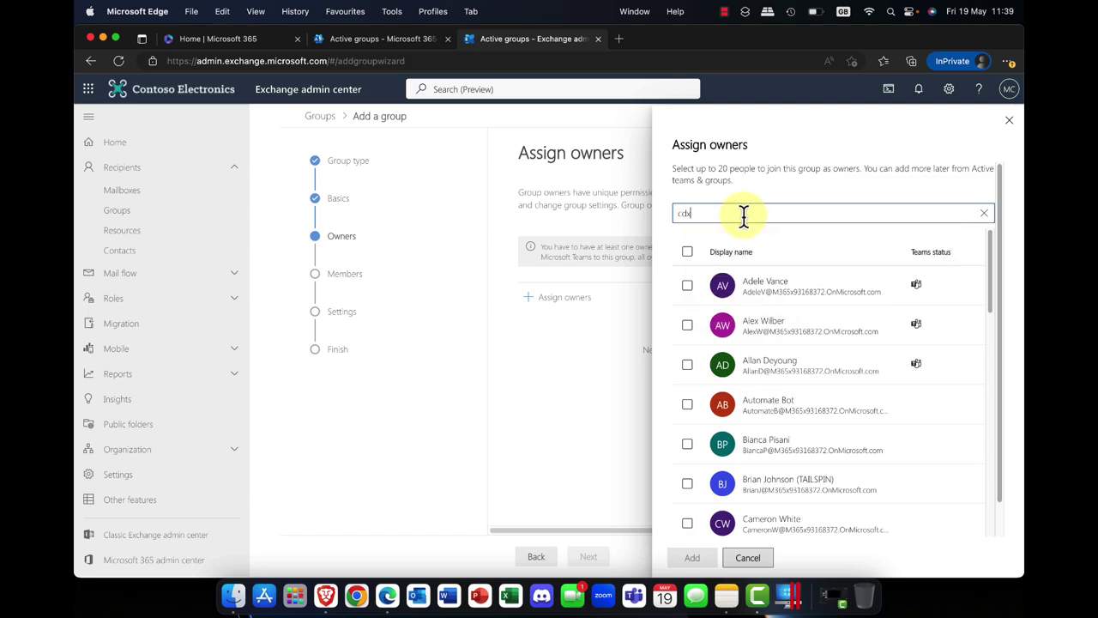
{"action": "key", "text": "Return"}
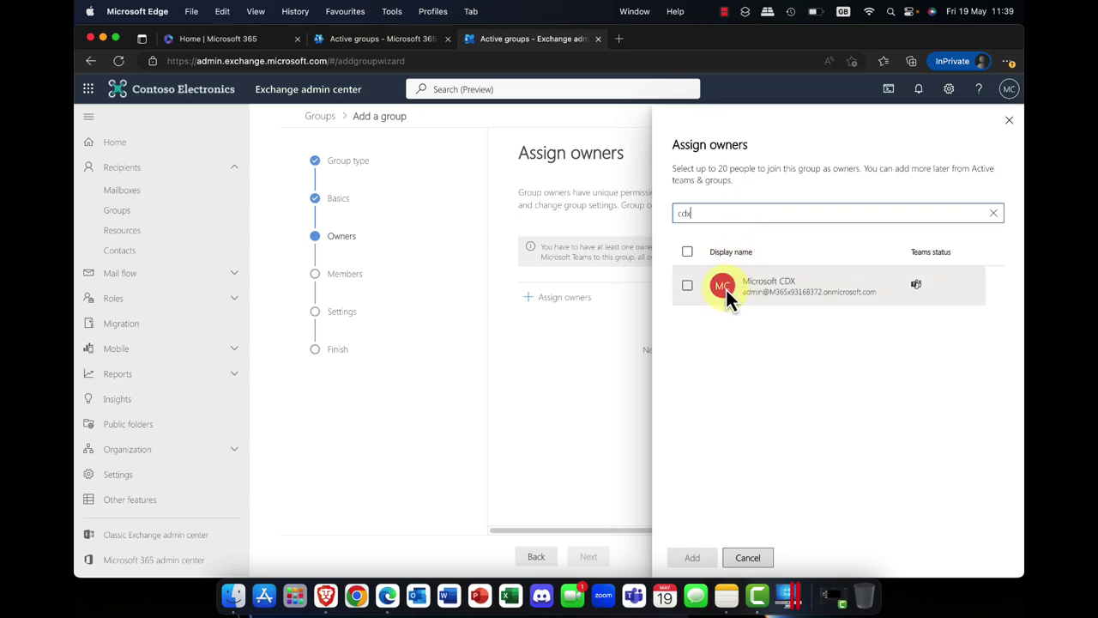
{"action": "left_click", "coordinate": [687, 287]}
{"action": "left_click", "coordinate": [695, 558]}
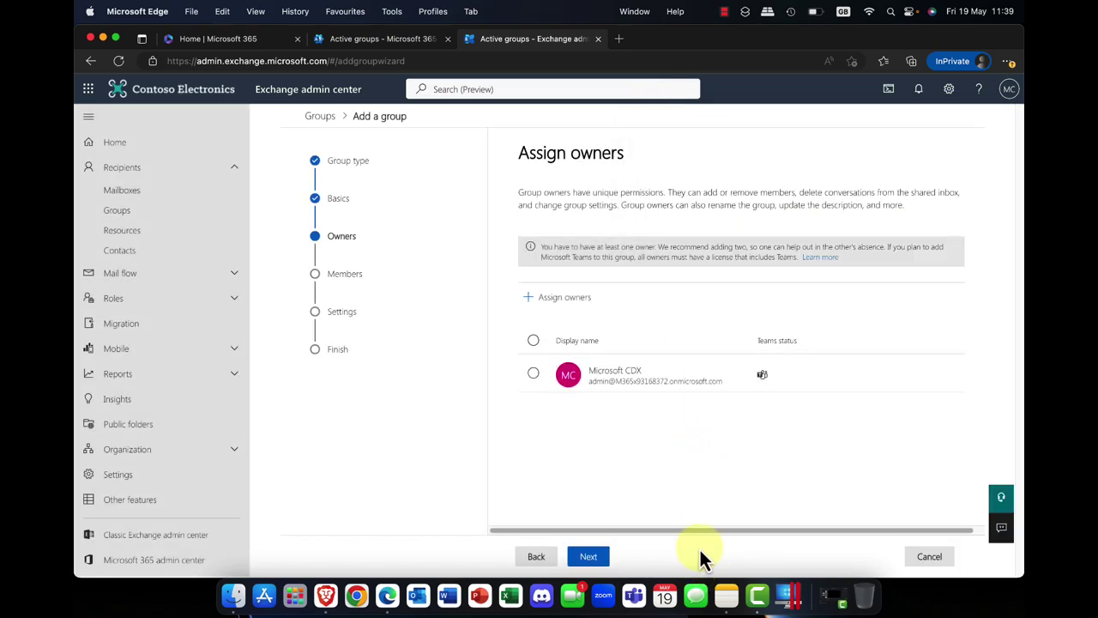
{"action": "left_click", "coordinate": [593, 558]}
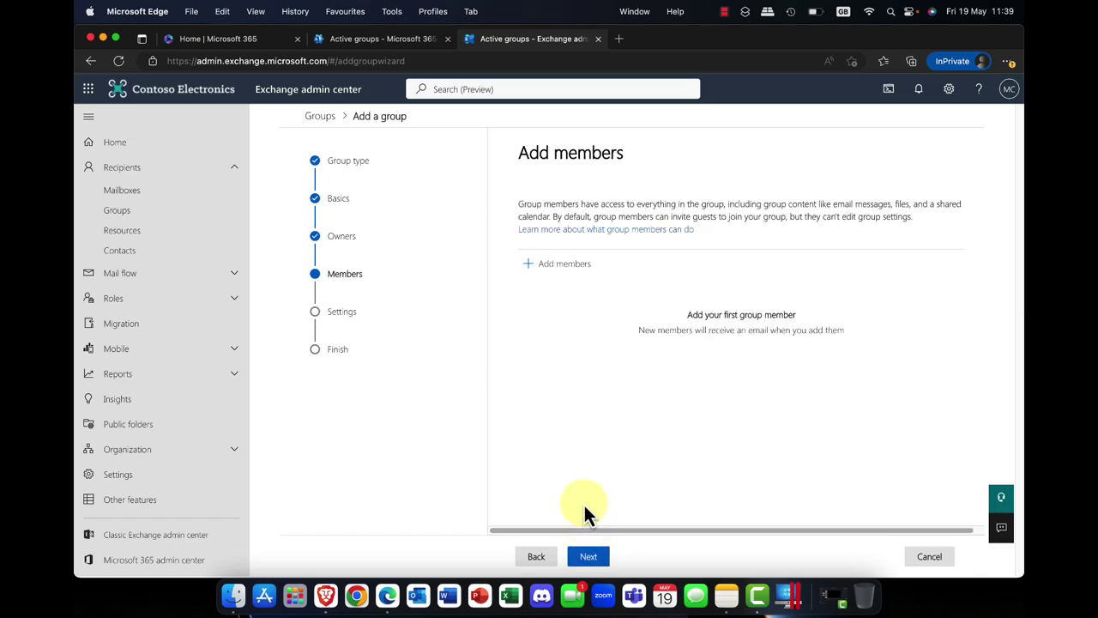
Add the first three listed users and the sixth listed user as members of the Stirling Sales group.
{"action": "left_click", "coordinate": [568, 264]}
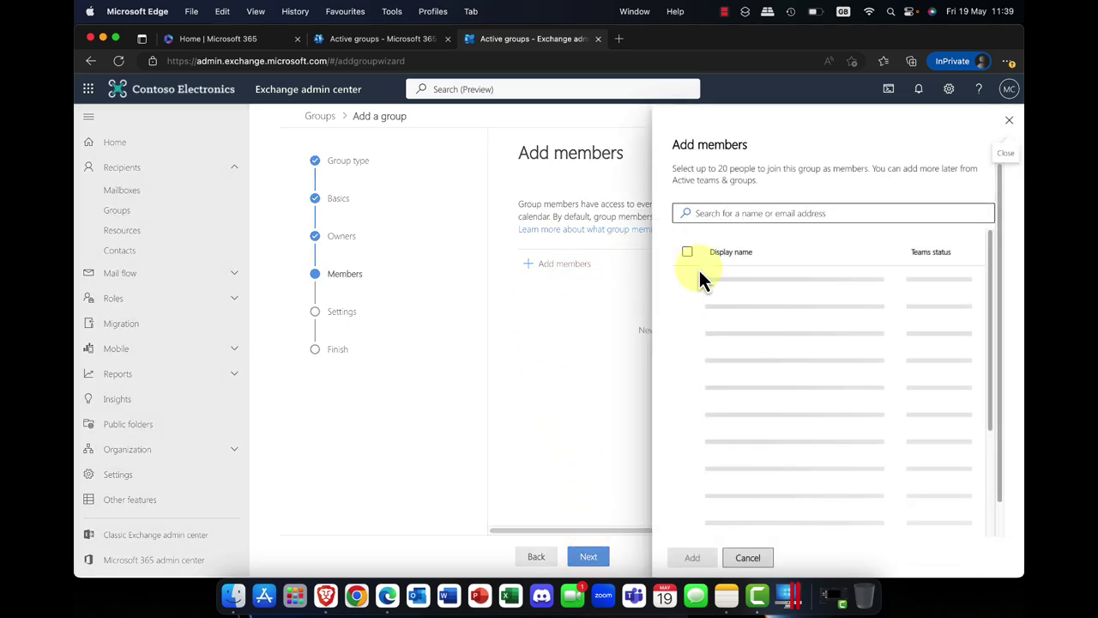
{"action": "left_click", "coordinate": [688, 287]}
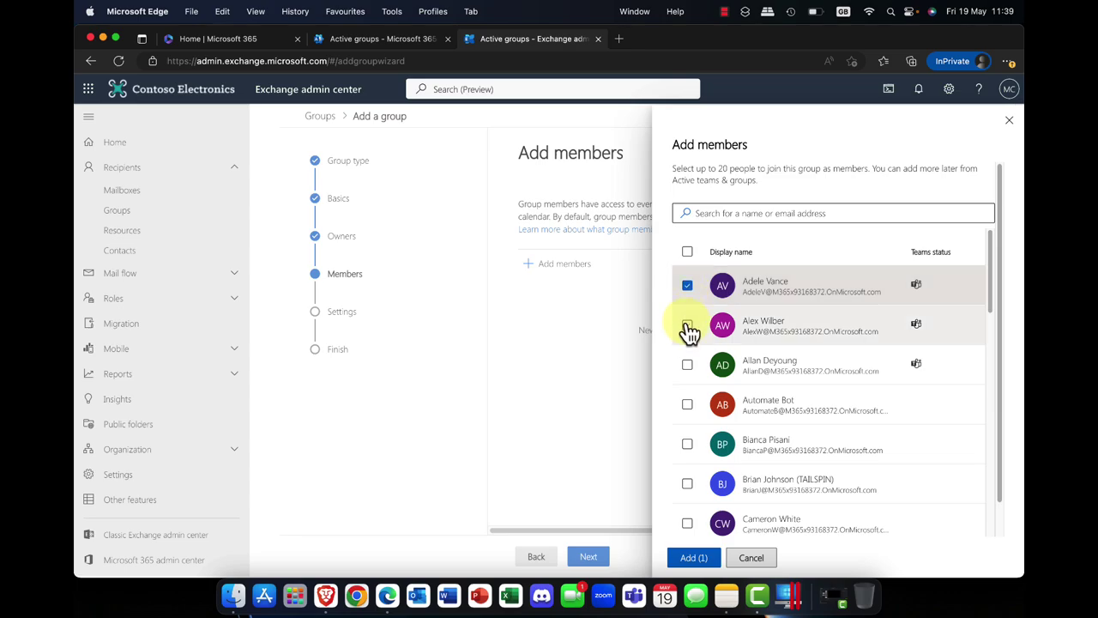
{"action": "left_click", "coordinate": [687, 326]}
{"action": "left_click", "coordinate": [687, 364]}
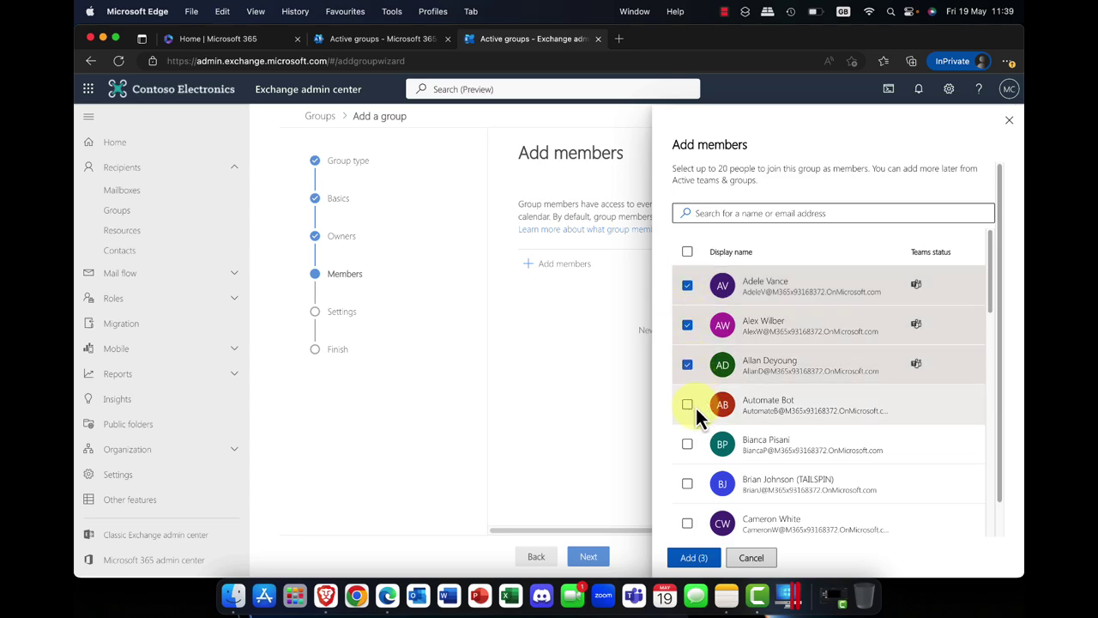
{"action": "left_click", "coordinate": [687, 484]}
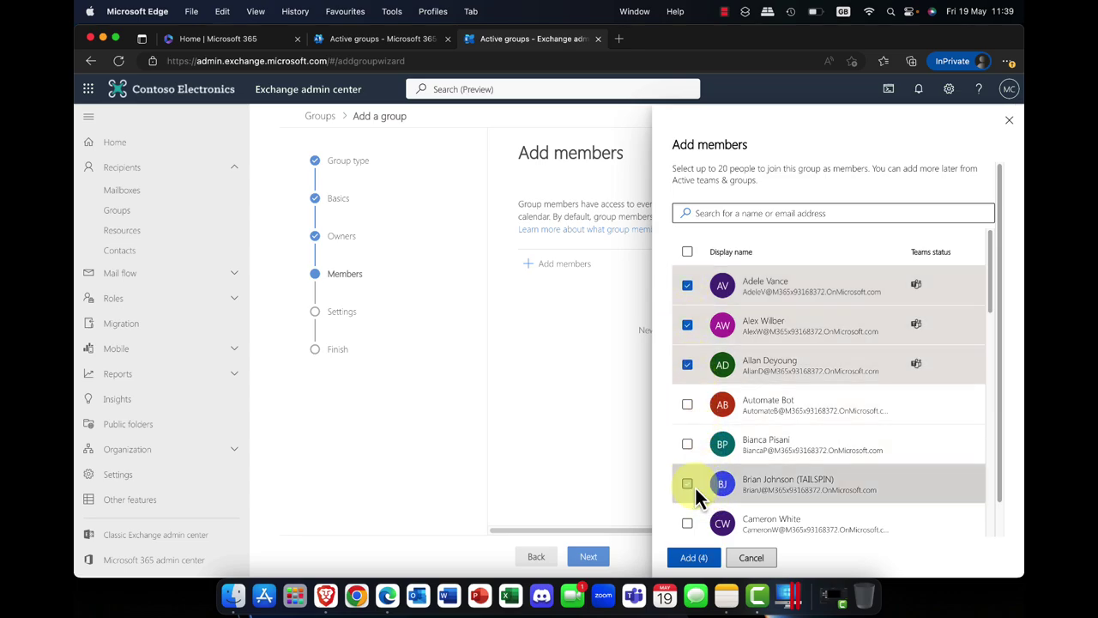
{"action": "left_click", "coordinate": [695, 557]}
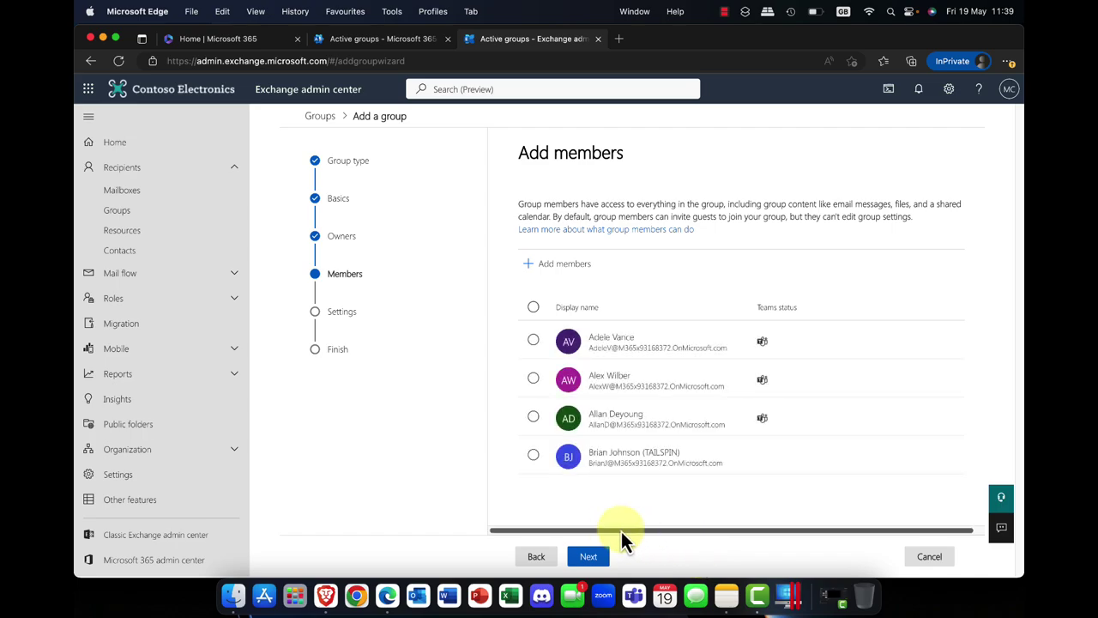
{"action": "left_click", "coordinate": [587, 557]}
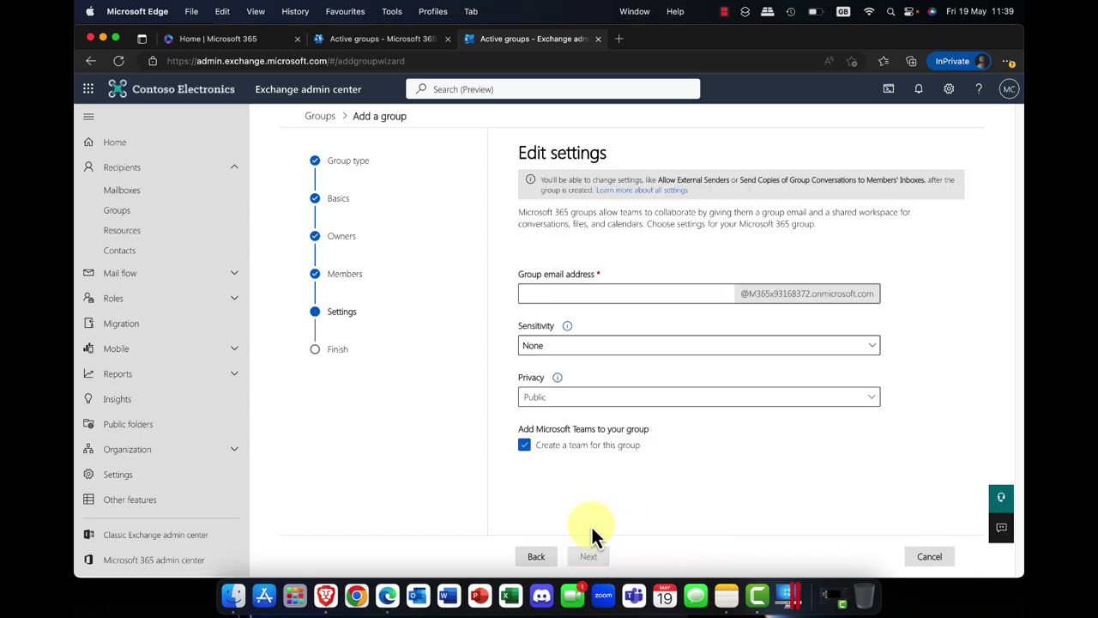
Review the new group's members, owner and name on the earlier wizard pages, and return to its settings.
{"action": "left_click", "coordinate": [561, 295]}
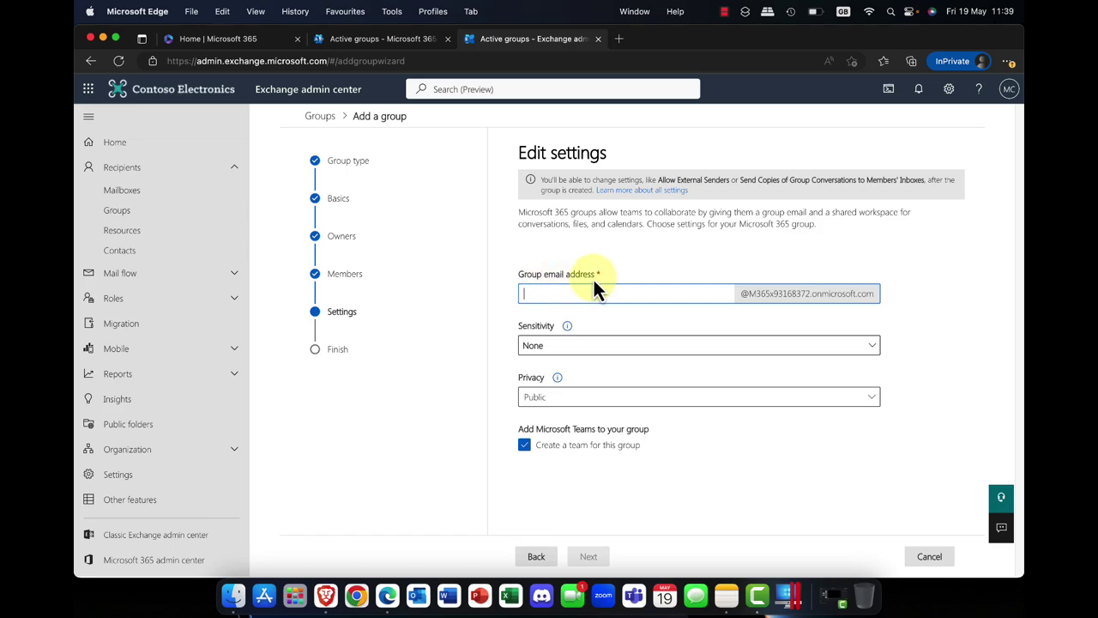
{"action": "left_click", "coordinate": [537, 558]}
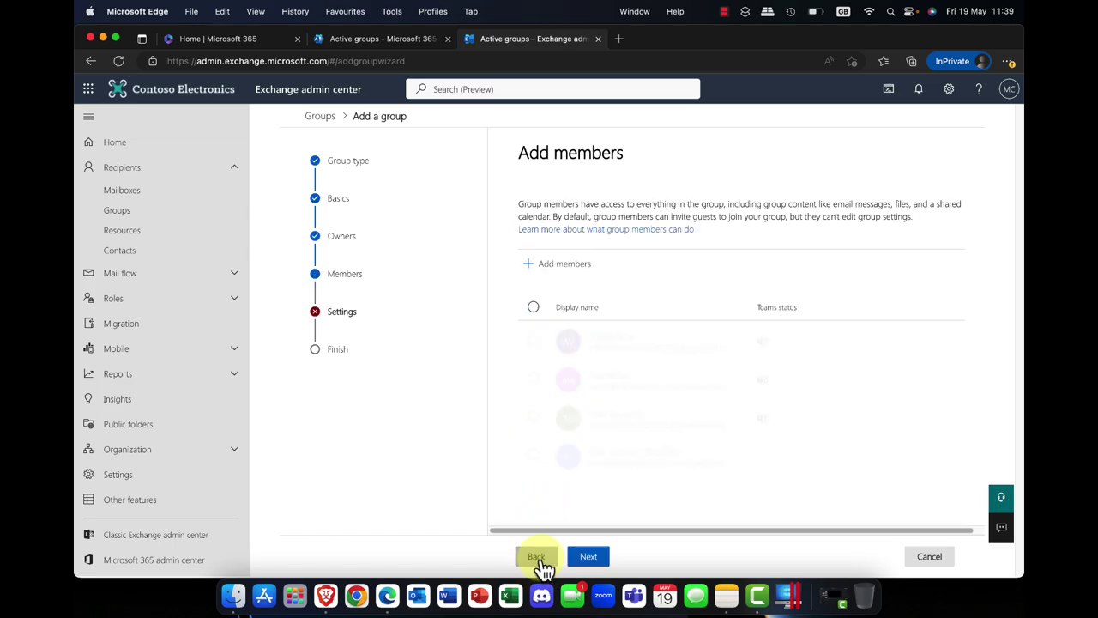
{"action": "left_click", "coordinate": [538, 558]}
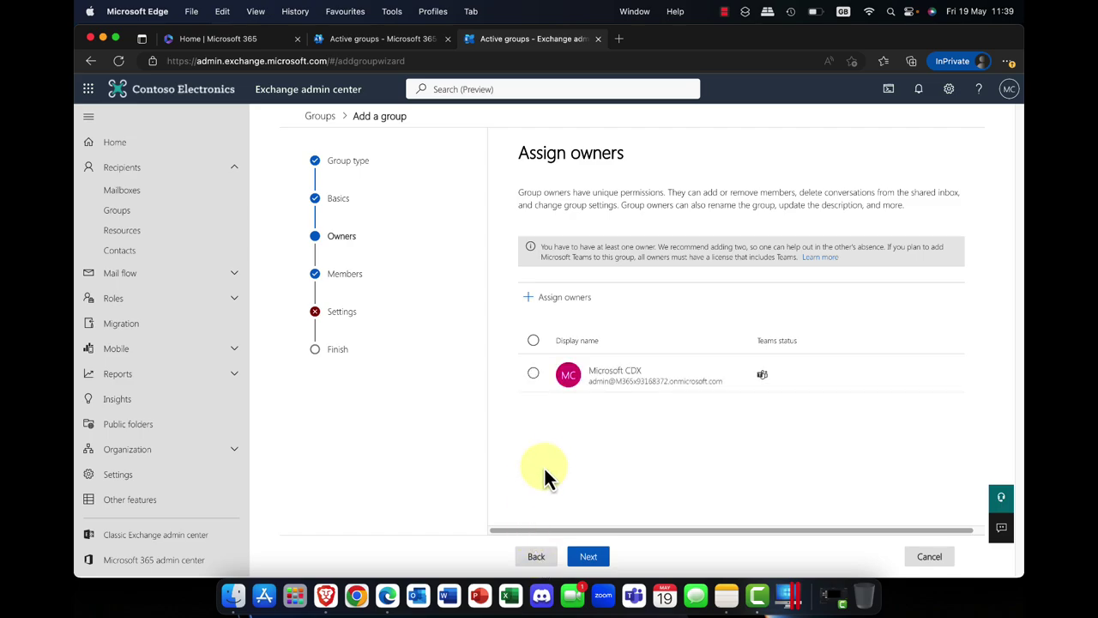
{"action": "left_click", "coordinate": [535, 558]}
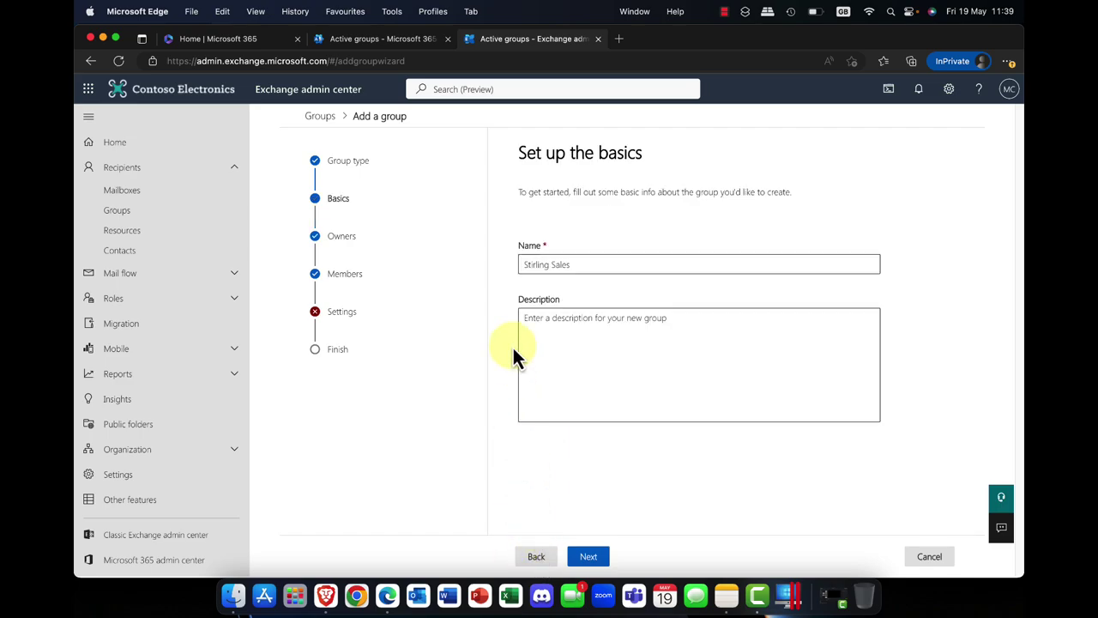
{"action": "left_click", "coordinate": [588, 557]}
{"action": "left_click", "coordinate": [590, 559]}
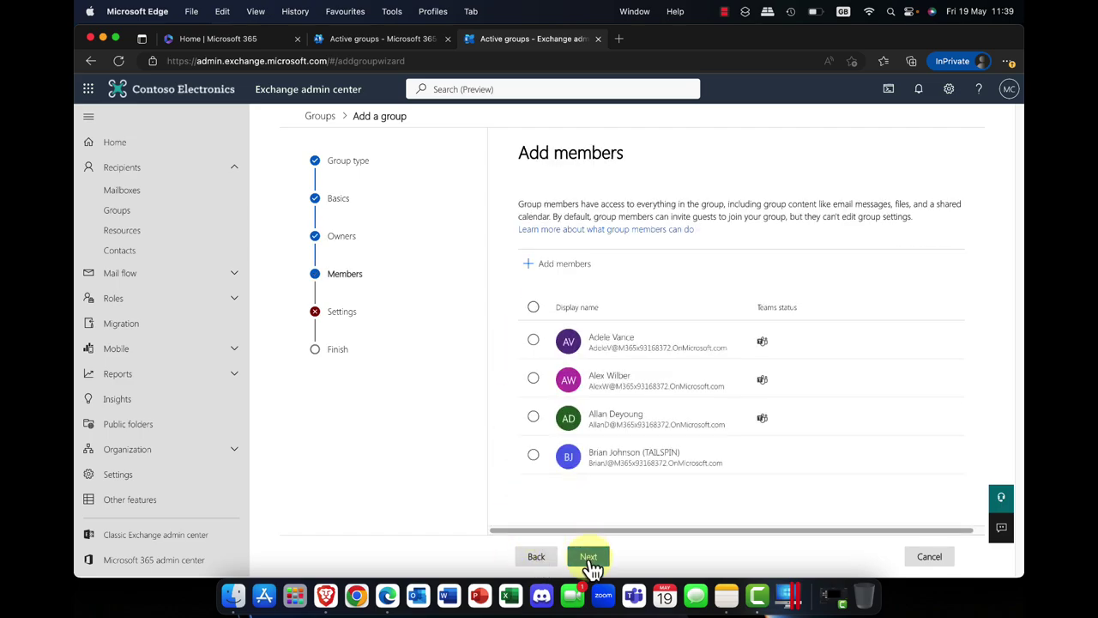
{"action": "left_click", "coordinate": [589, 558]}
Set the group email address to Stirlingsales and look through the sensitivity labels, keeping None.
{"action": "left_click", "coordinate": [563, 293]}
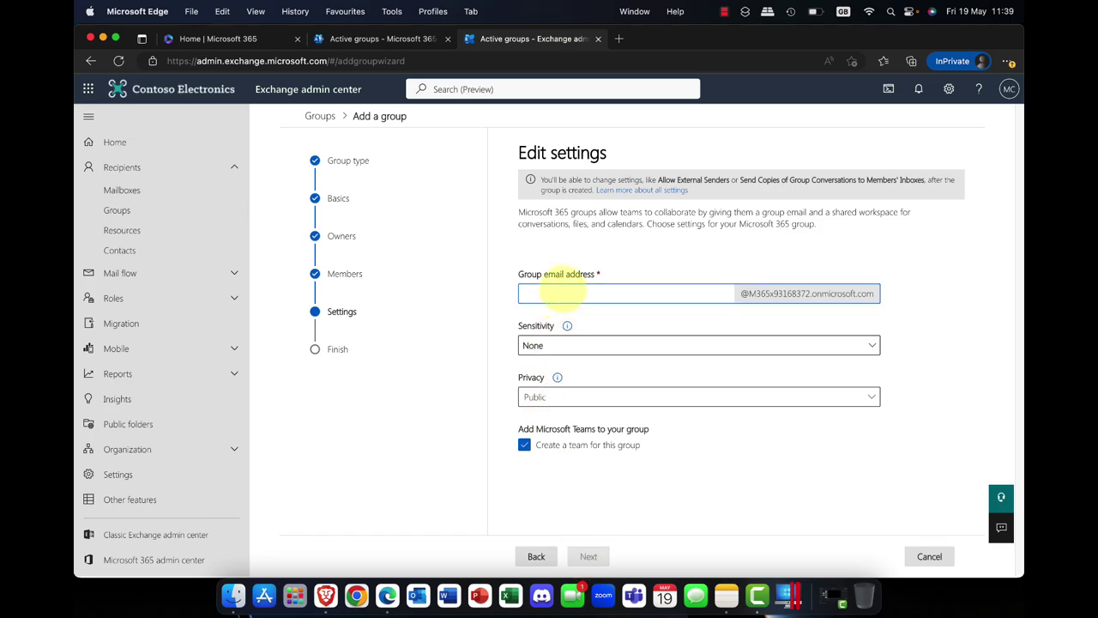
{"action": "type", "text": "Stirling"}
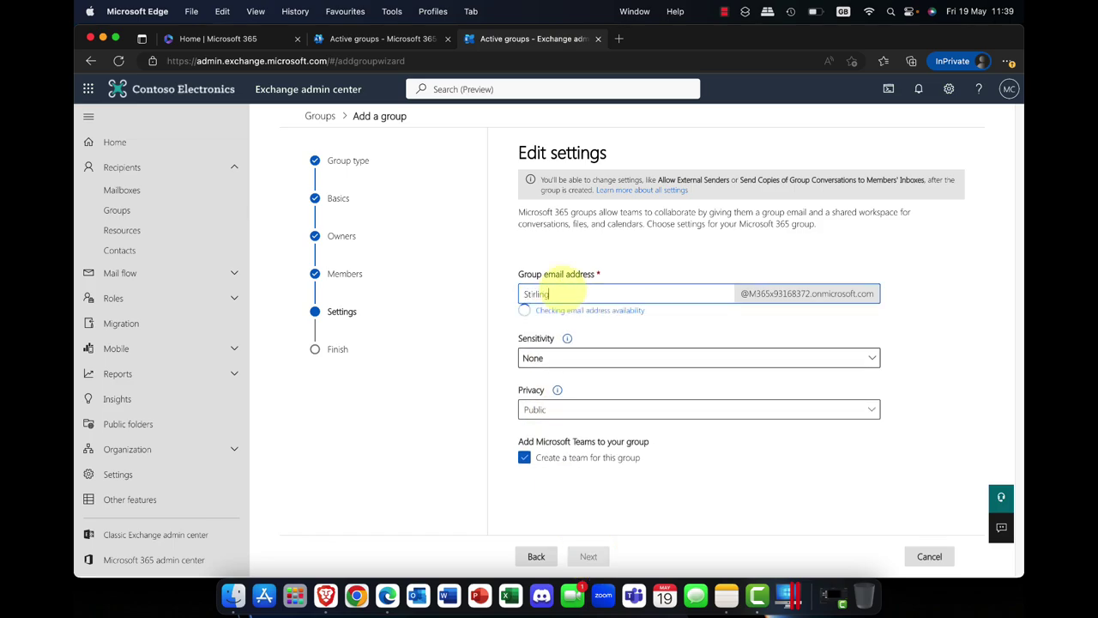
{"action": "type", "text": "sales"}
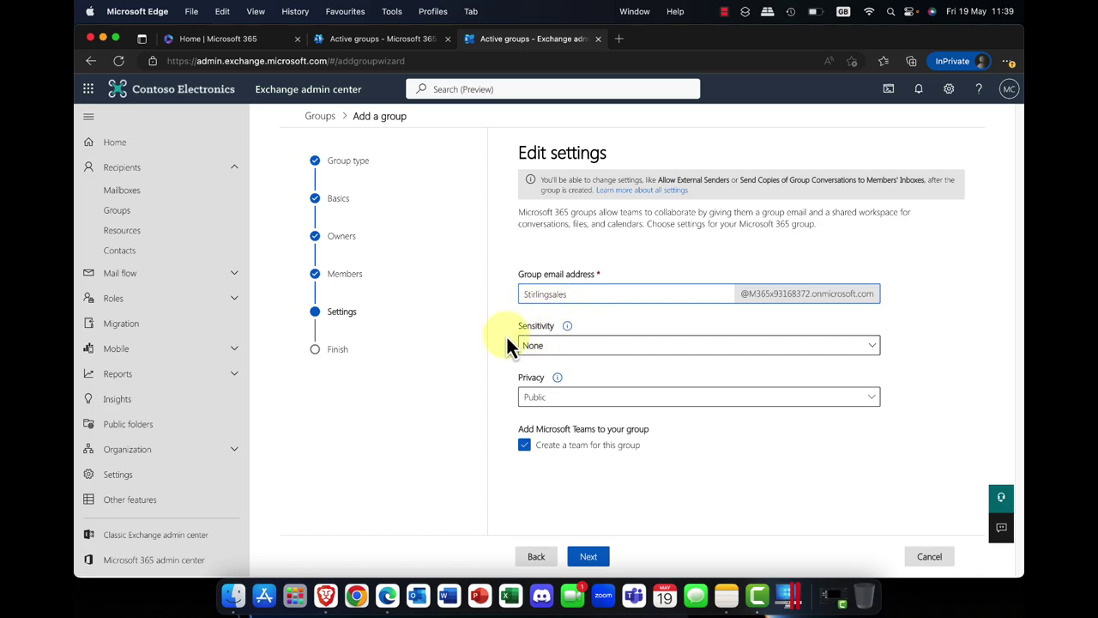
{"action": "left_click", "coordinate": [596, 356]}
{"action": "mouse_move", "coordinate": [588, 395]}
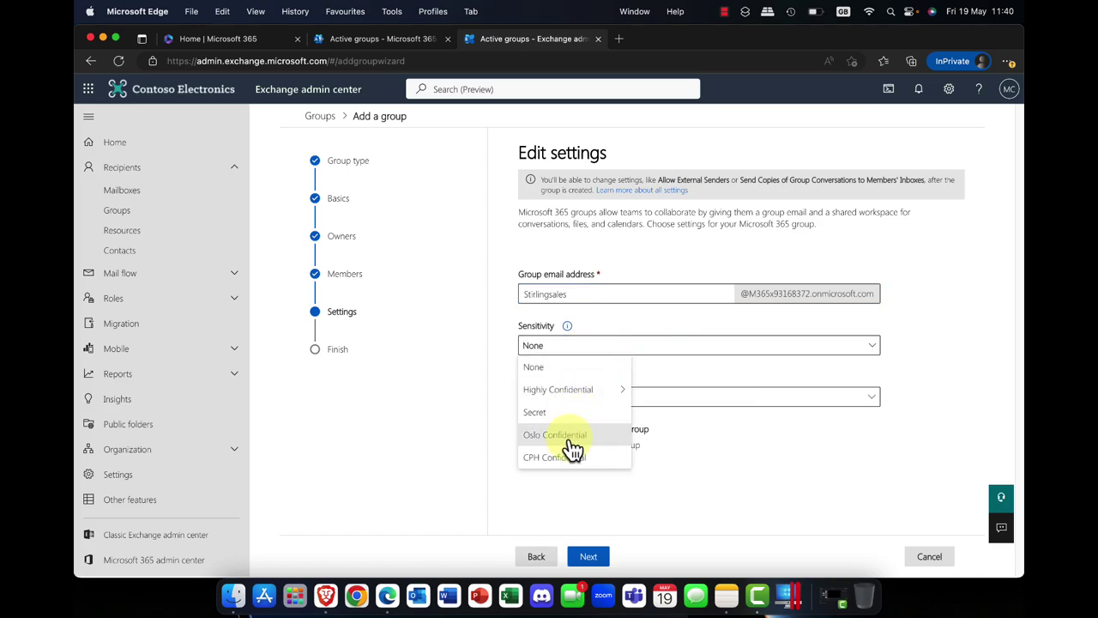
{"action": "left_click", "coordinate": [630, 330]}
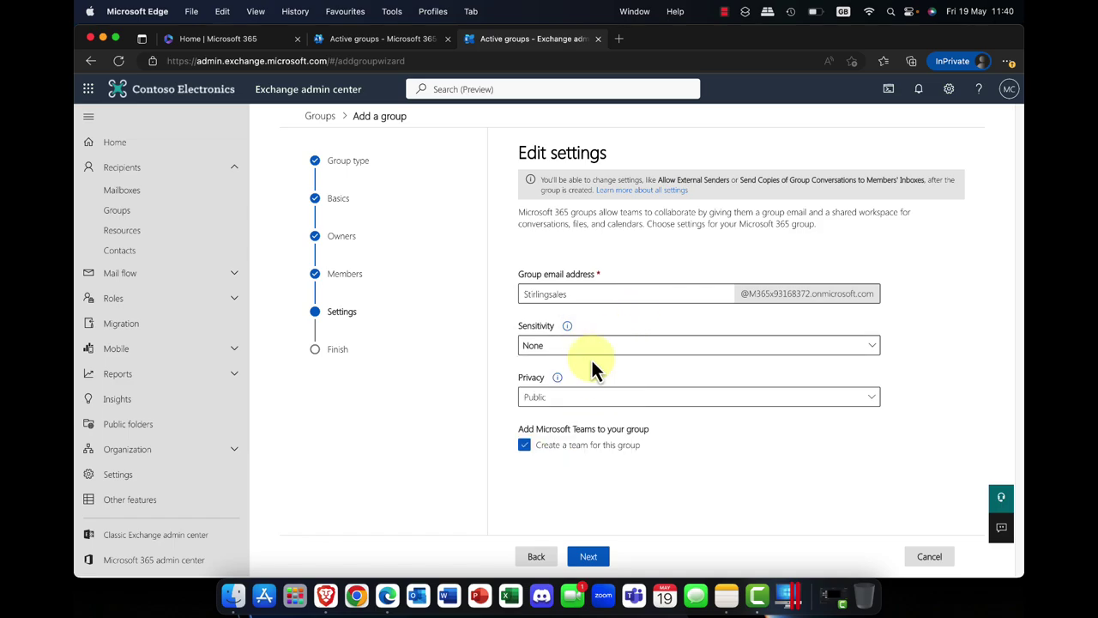
Set the group's privacy to Public, keep the option to create a team, and create the group.
{"action": "left_click", "coordinate": [578, 402]}
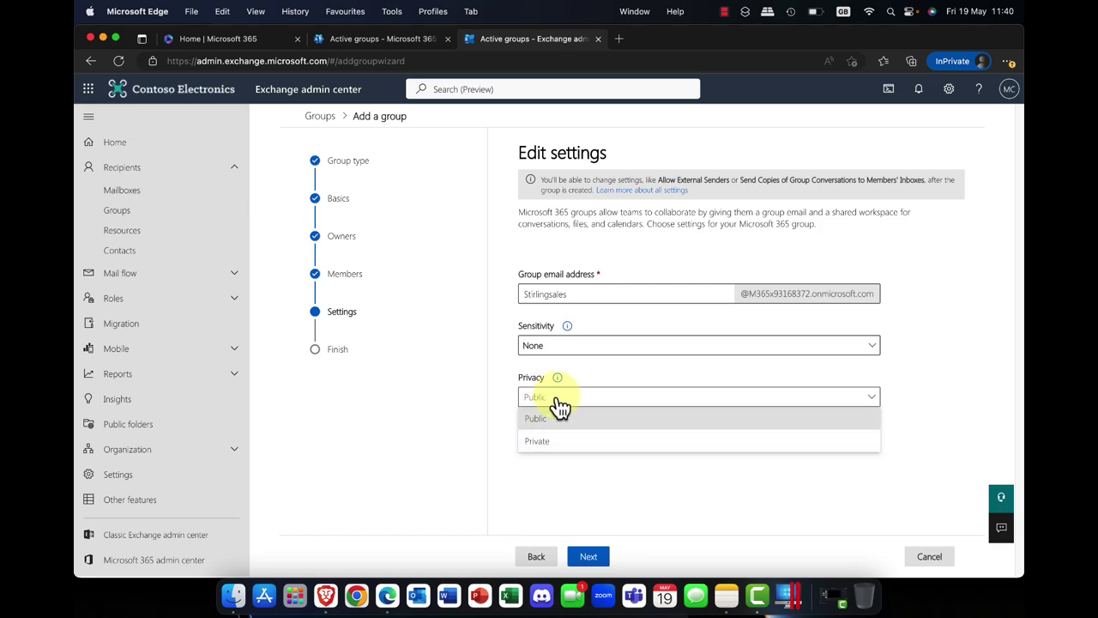
{"action": "left_click", "coordinate": [576, 404]}
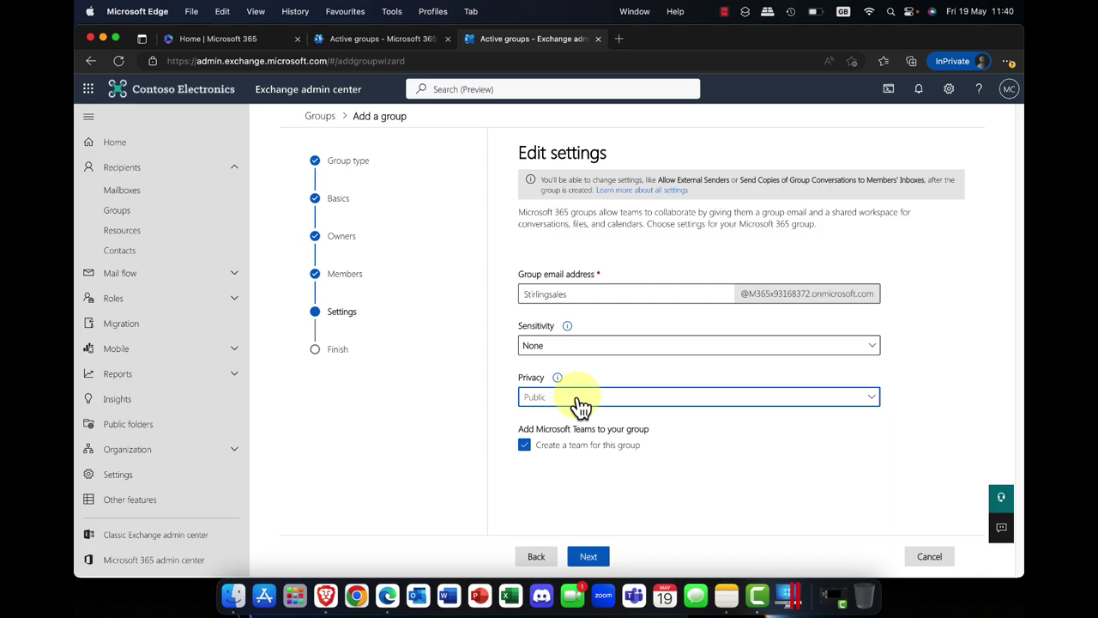
{"action": "left_click", "coordinate": [582, 405]}
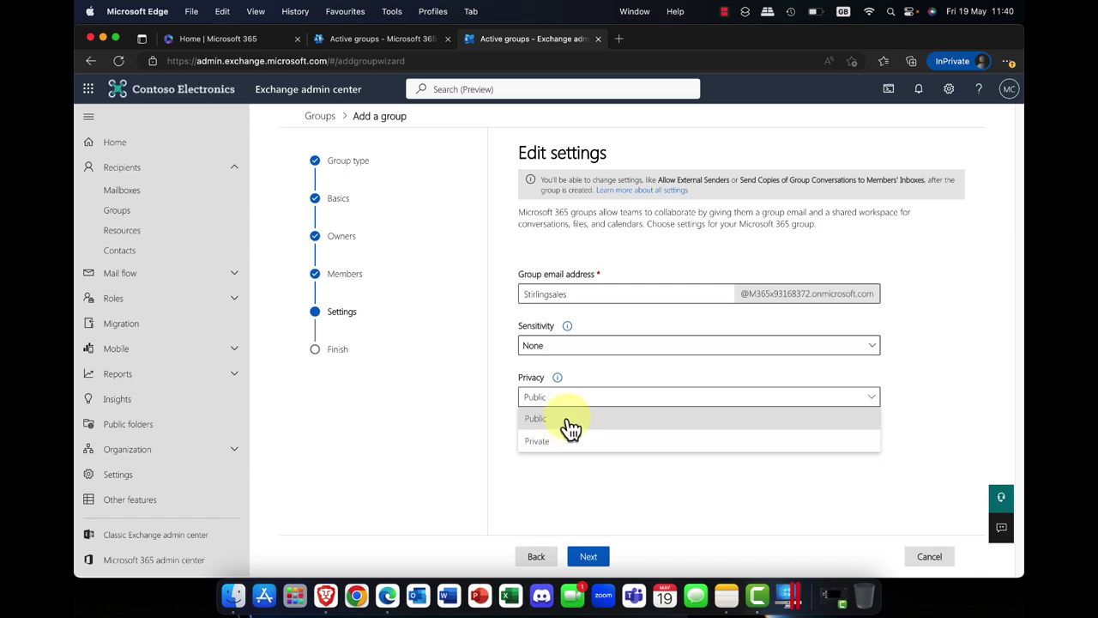
{"action": "left_click", "coordinate": [569, 421]}
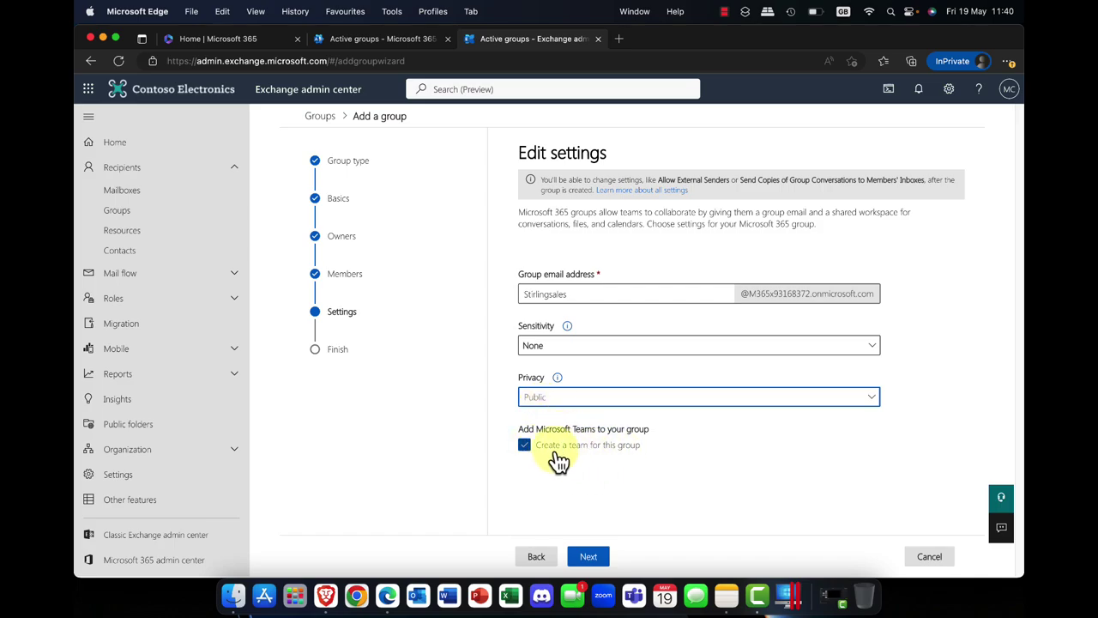
{"action": "left_click", "coordinate": [629, 461]}
{"action": "left_click", "coordinate": [627, 461]}
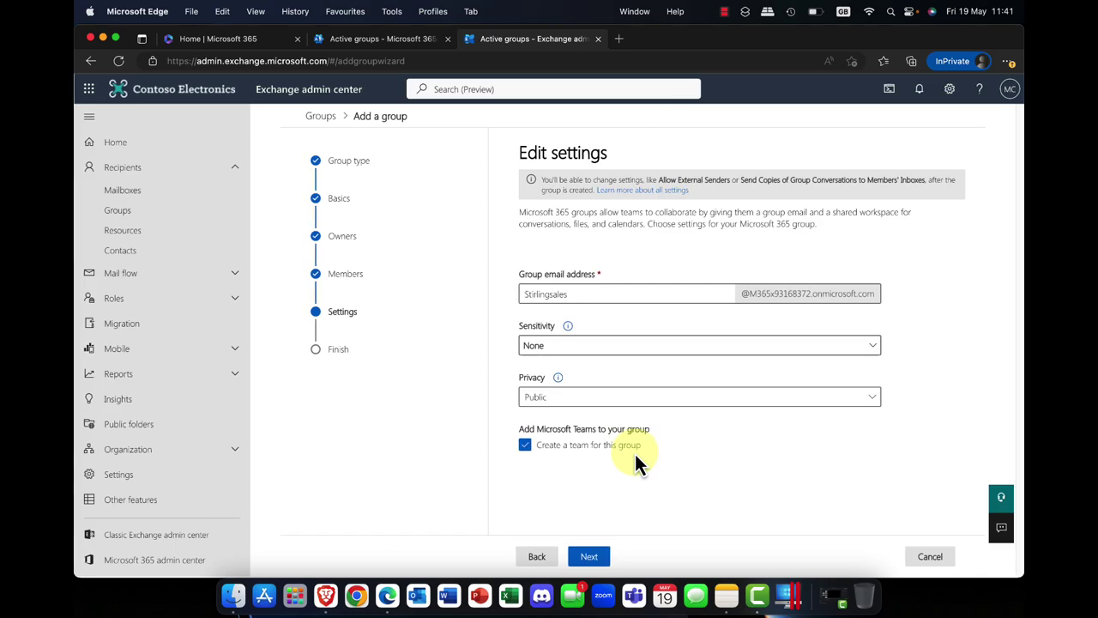
{"action": "left_click", "coordinate": [590, 557]}
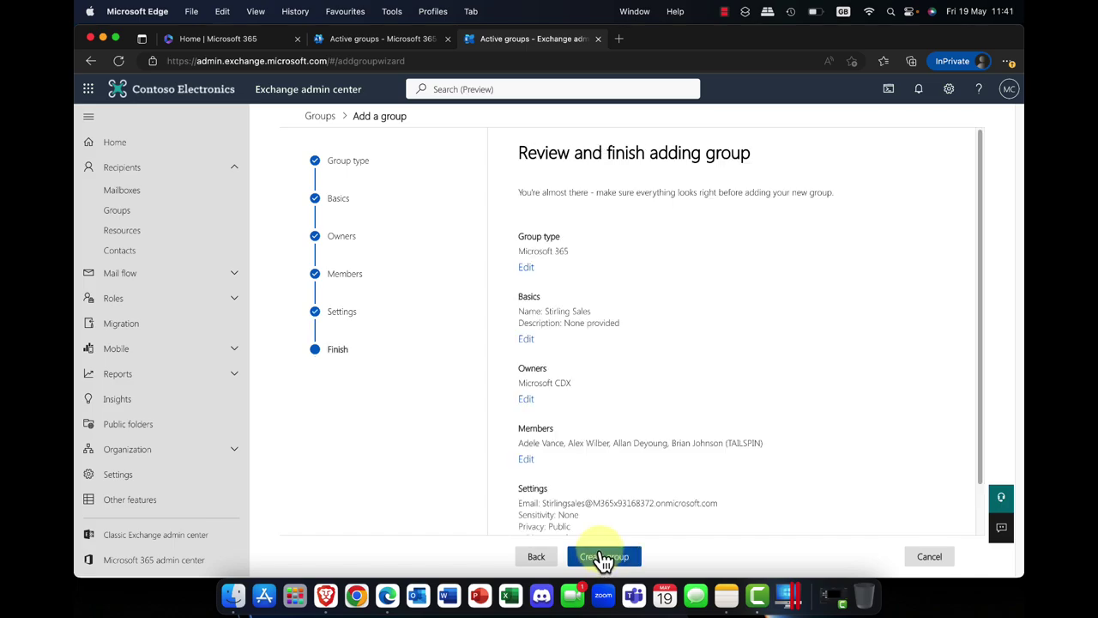
{"action": "left_click", "coordinate": [605, 558]}
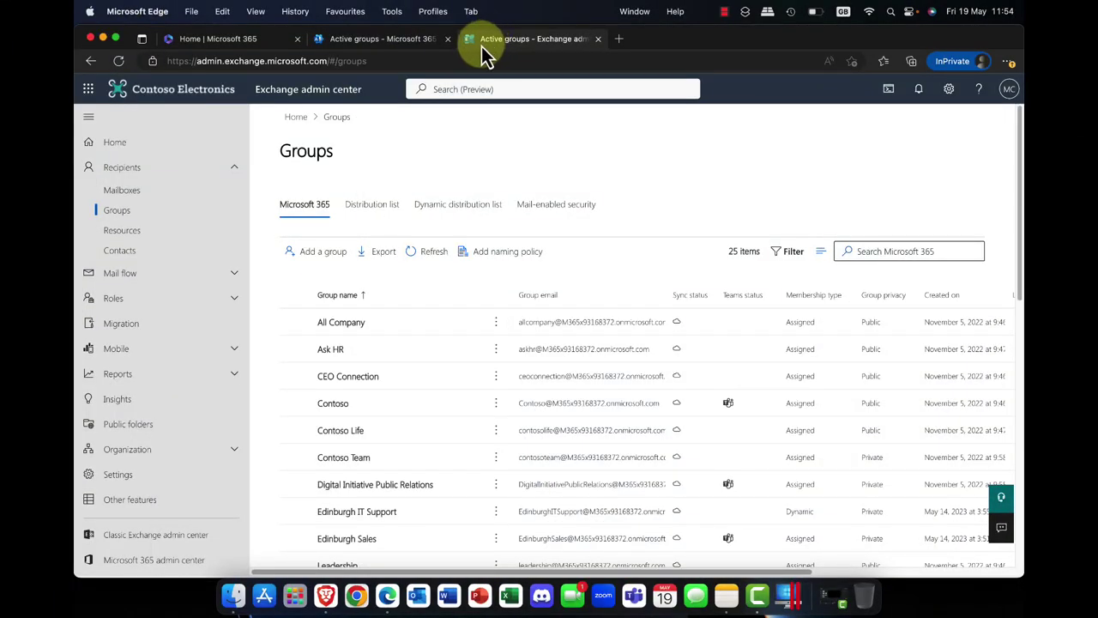
Open the Conf Room Adams resource and review its booking delegate options, keeping booking requests accepted or declined automatically.
{"action": "left_click", "coordinate": [120, 232]}
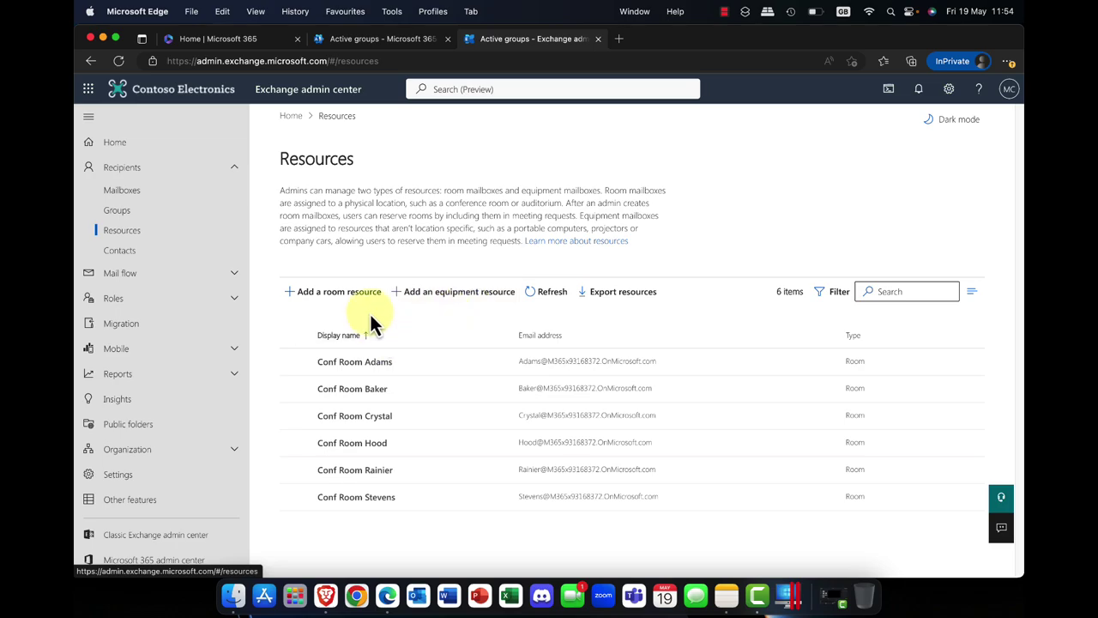
{"action": "left_click", "coordinate": [360, 361]}
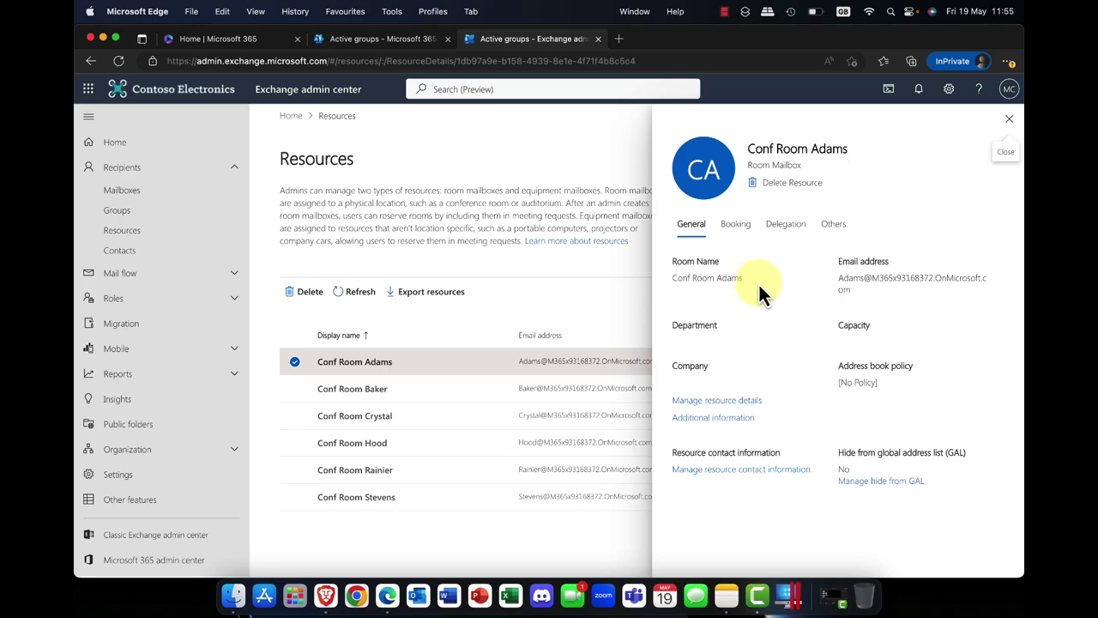
{"action": "left_click", "coordinate": [733, 228]}
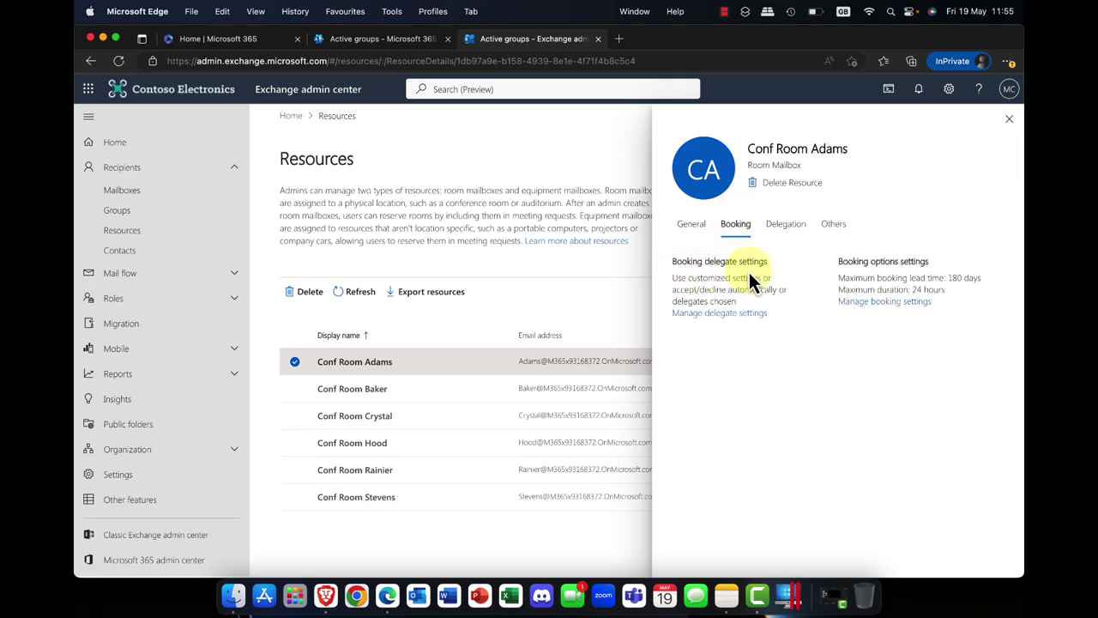
{"action": "left_click", "coordinate": [709, 317]}
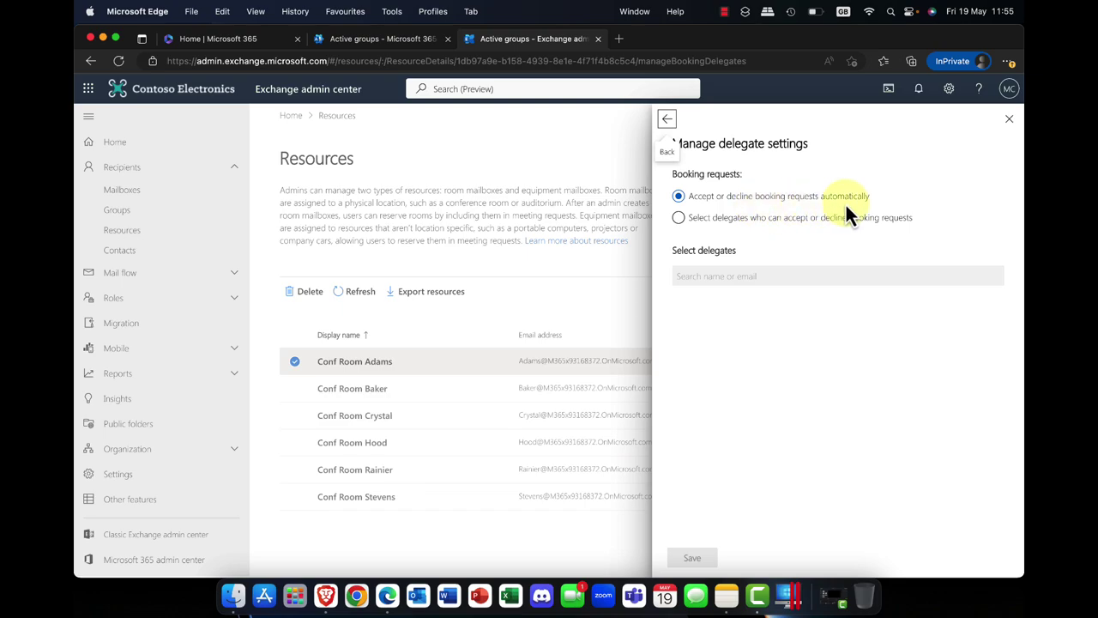
{"action": "left_click", "coordinate": [745, 224]}
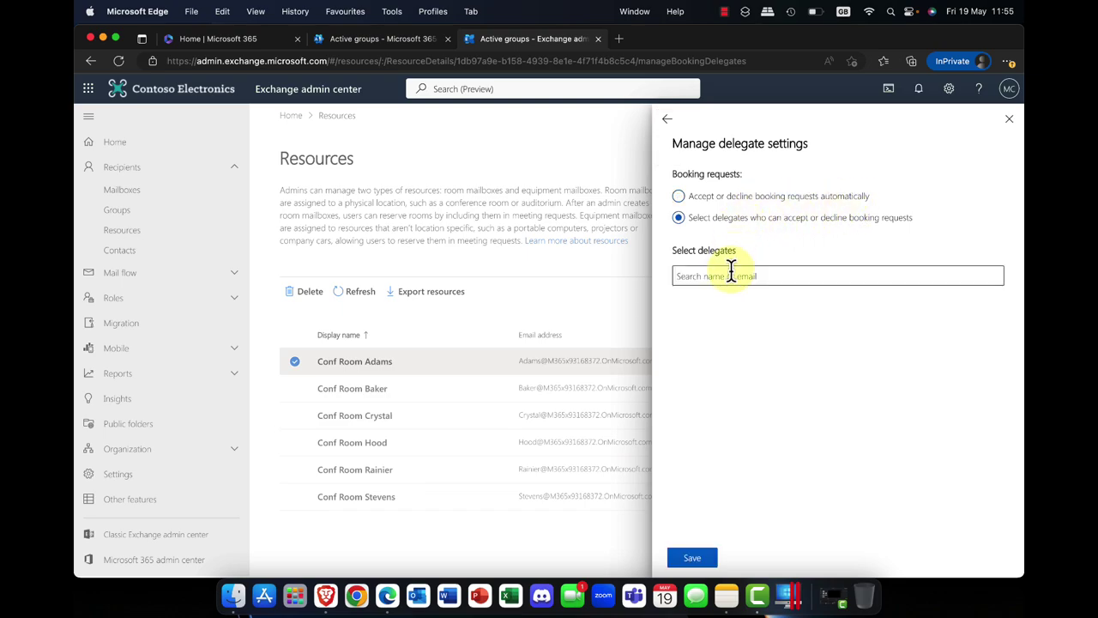
{"action": "left_click", "coordinate": [710, 201]}
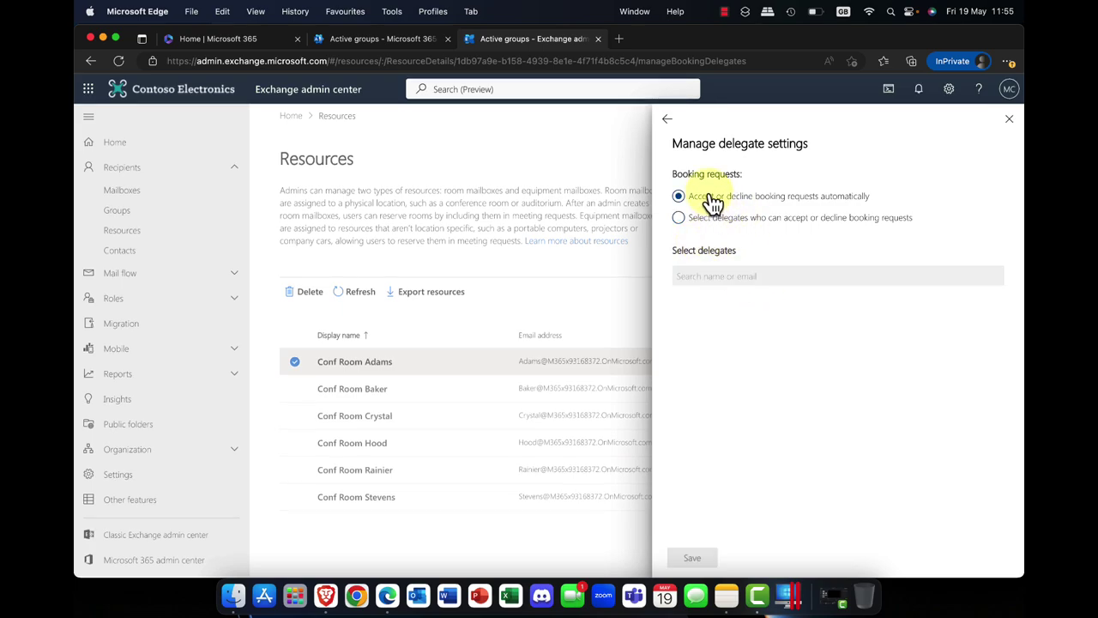
{"action": "left_click", "coordinate": [667, 120]}
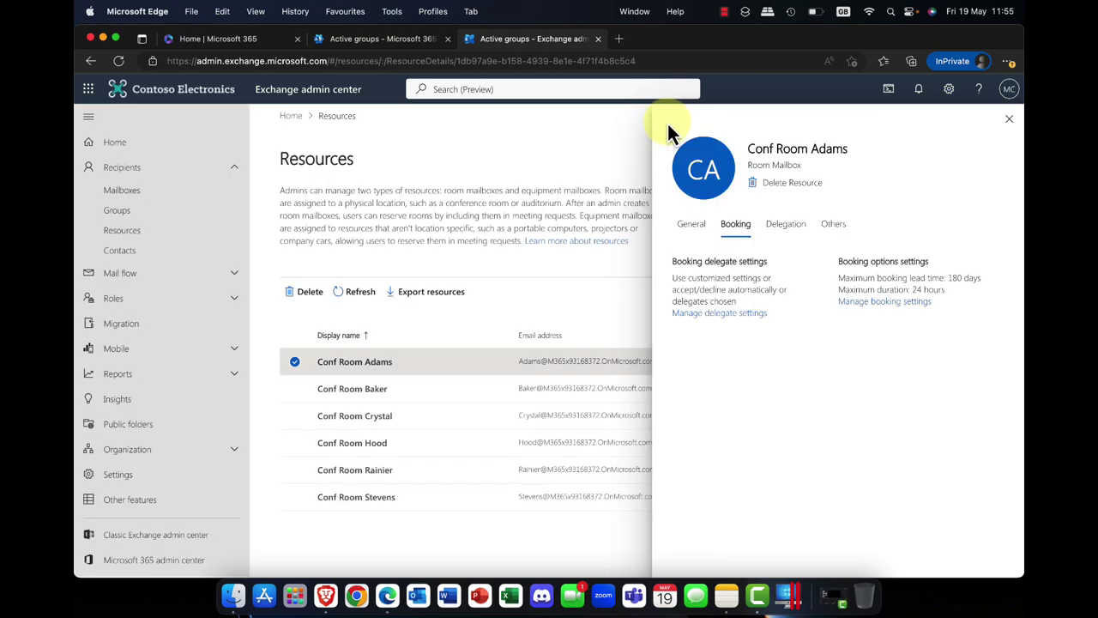
Review Conf Room Adams's booking options, including booking window and maximum duration, and return to the resource list without saving, clearing the selection.
{"action": "left_click", "coordinate": [868, 302]}
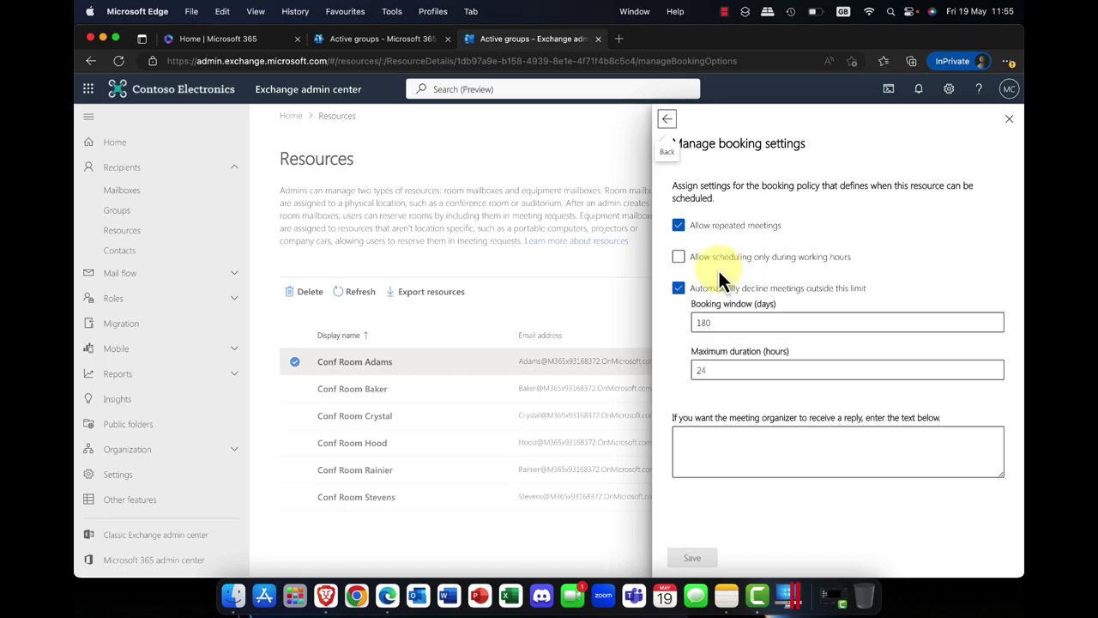
{"action": "left_click", "coordinate": [817, 261]}
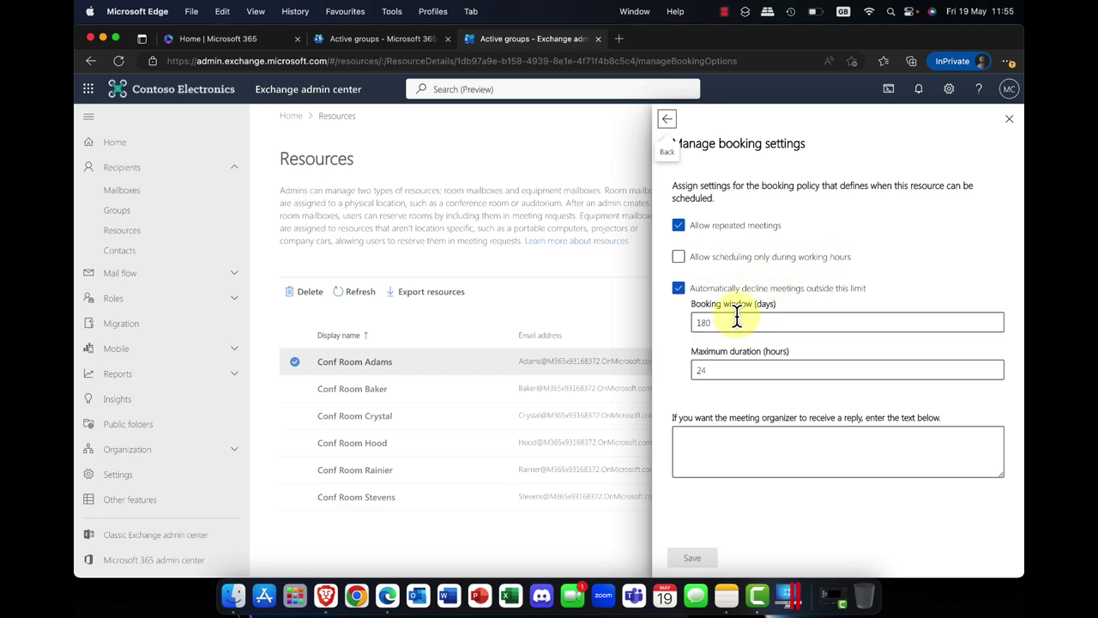
{"action": "double_click", "coordinate": [704, 322]}
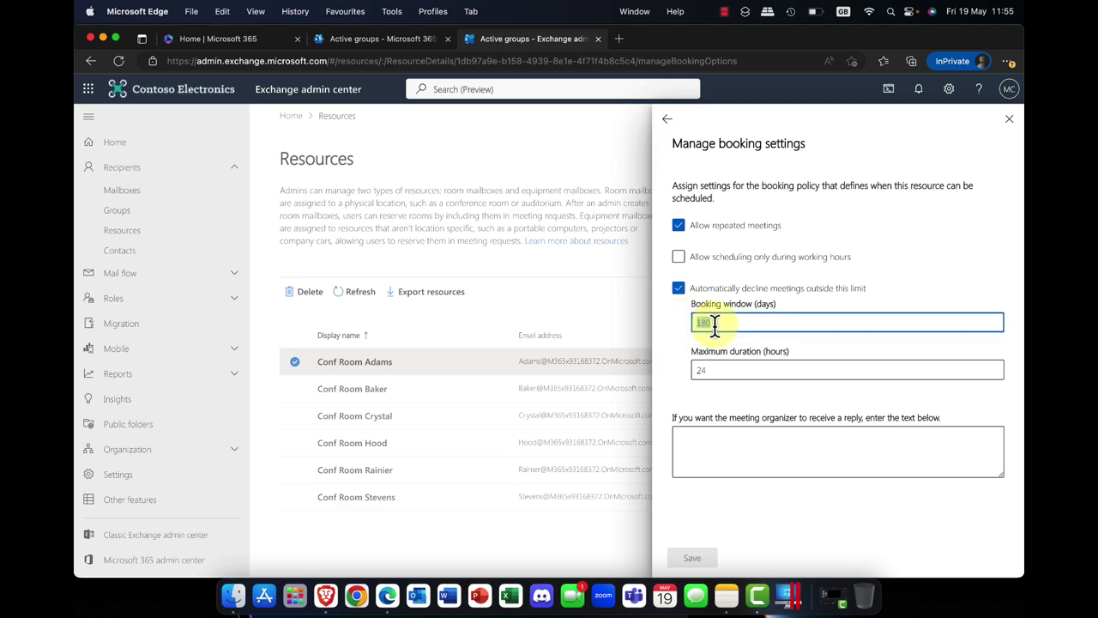
{"action": "double_click", "coordinate": [716, 369]}
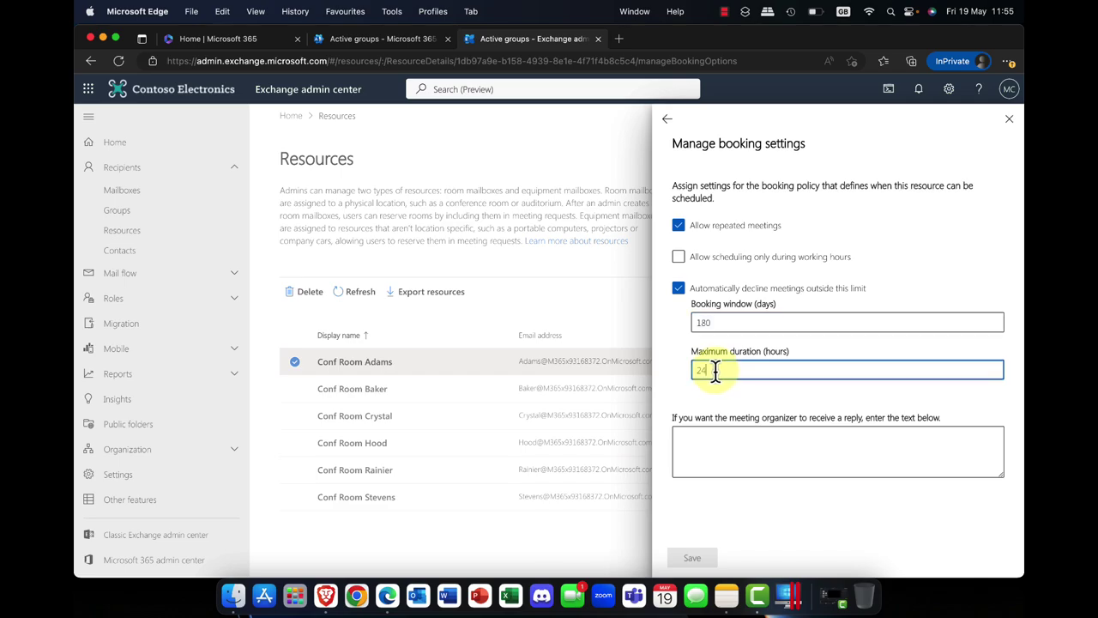
{"action": "key", "text": "BackSpace"}
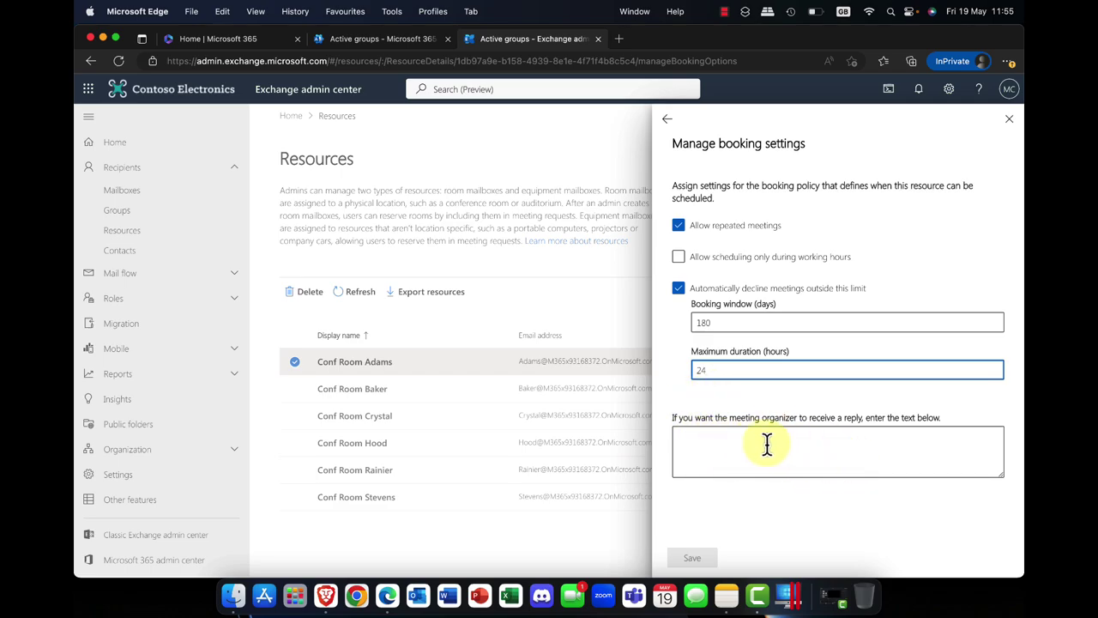
{"action": "type", "text": "24"}
{"action": "left_click", "coordinate": [668, 119]}
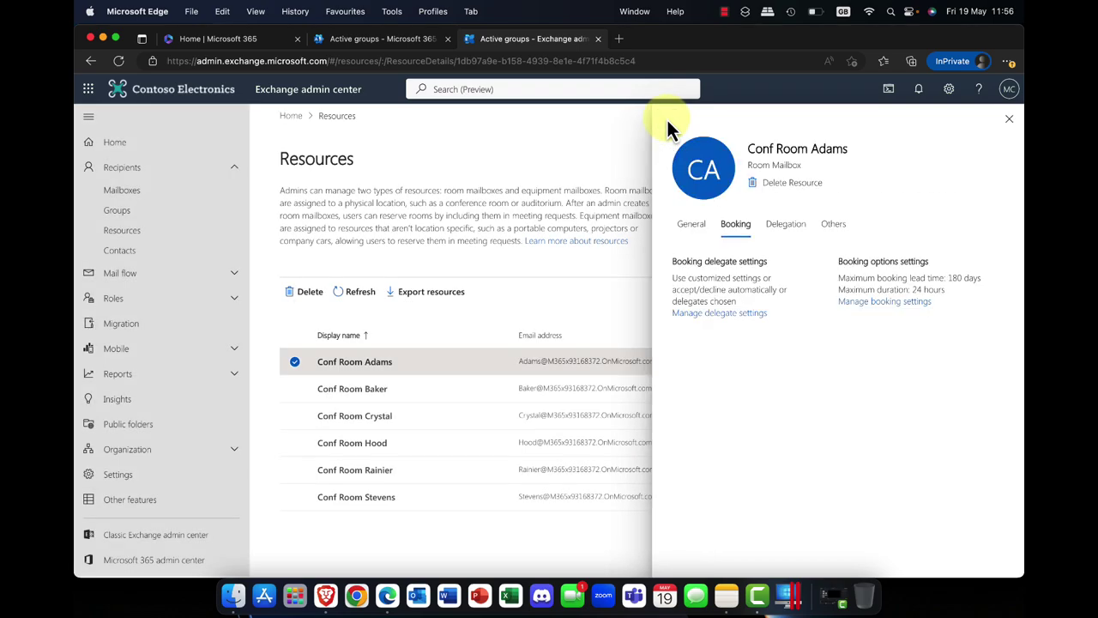
{"action": "left_click", "coordinate": [1010, 119]}
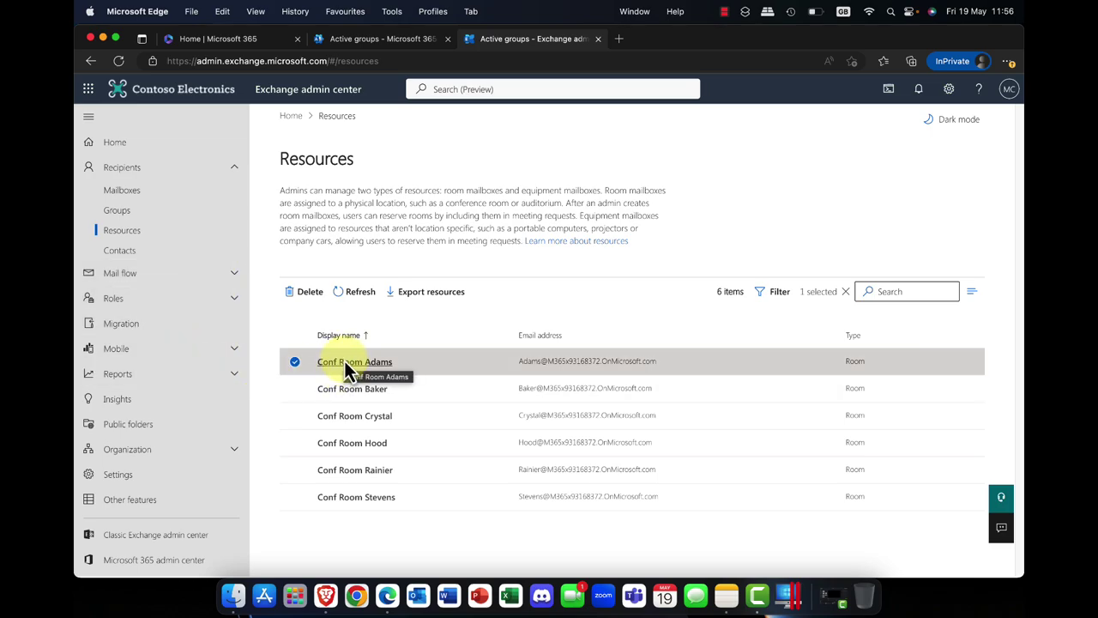
{"action": "left_click", "coordinate": [294, 361]}
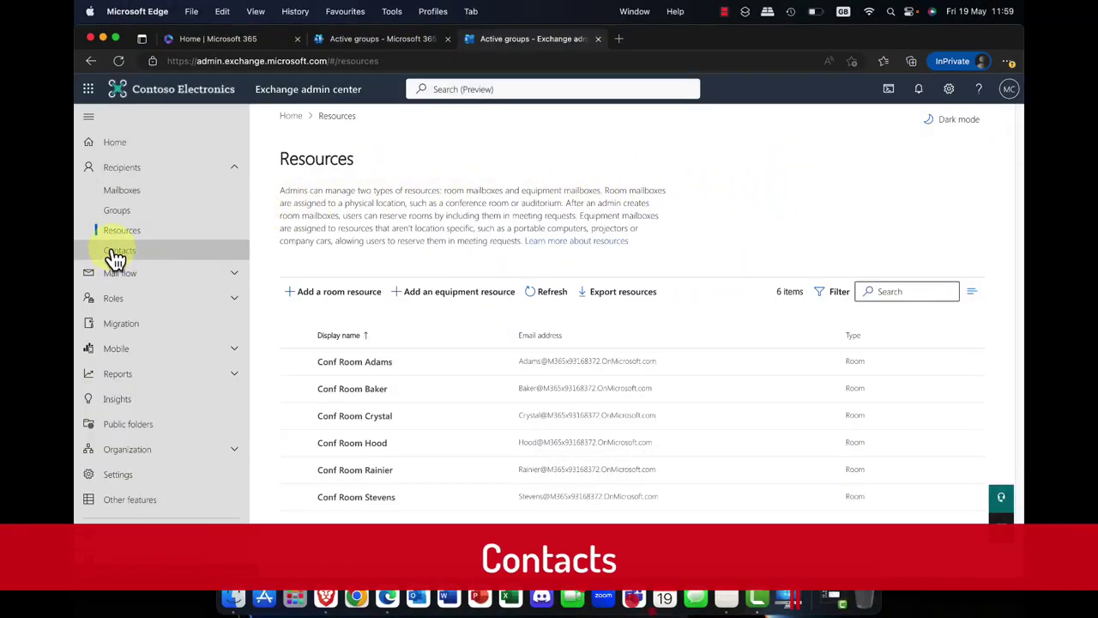
Open the organization's contacts and examine the basic information required for a new mail contact, without creating one.
{"action": "left_click", "coordinate": [115, 252]}
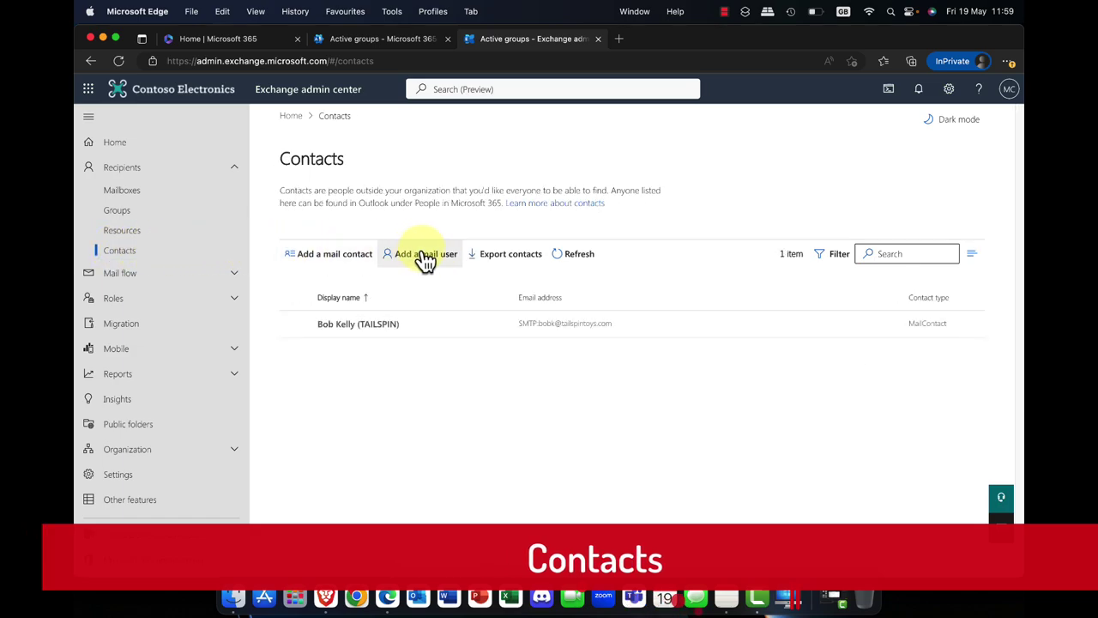
{"action": "left_click", "coordinate": [322, 258]}
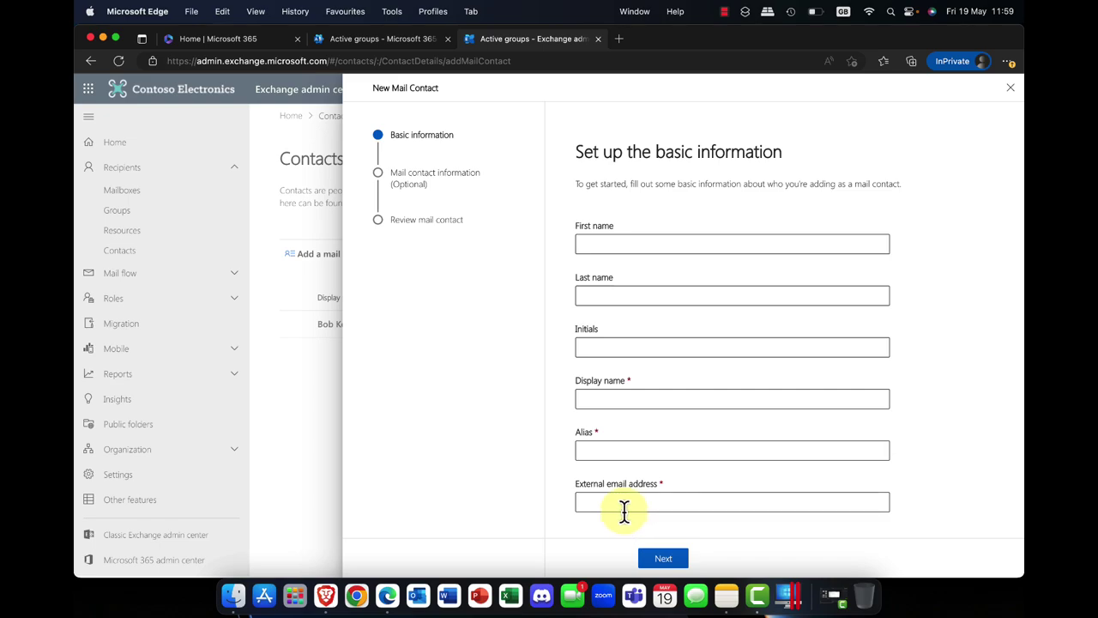
{"action": "left_click", "coordinate": [1011, 88]}
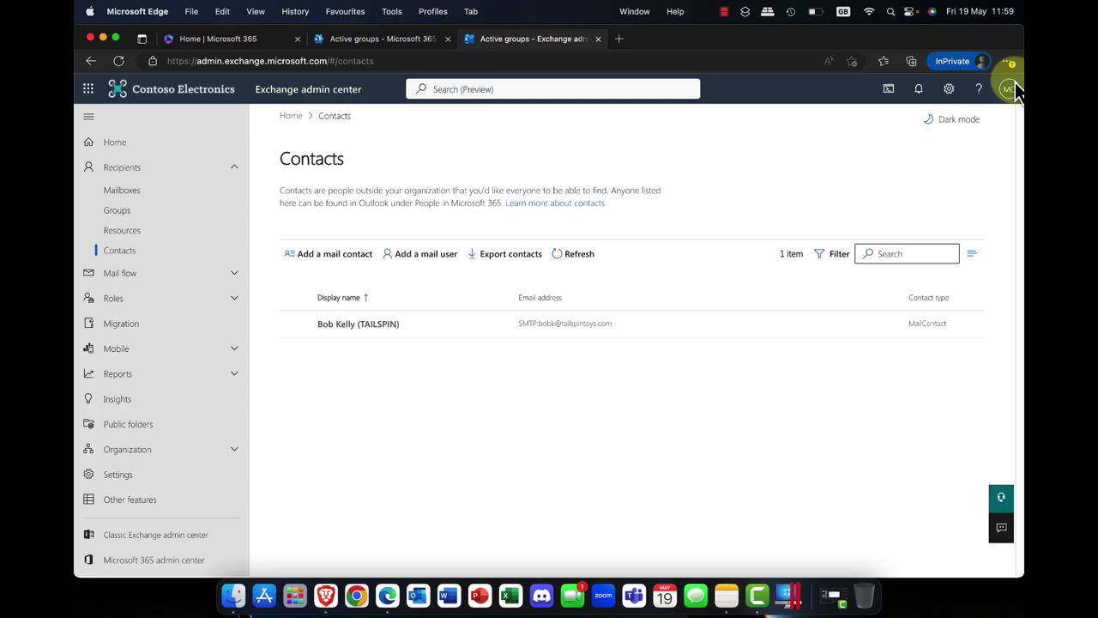
Examine the basic information required for a new mail user, including the external email address, and leave without creating one.
{"action": "left_click", "coordinate": [407, 262]}
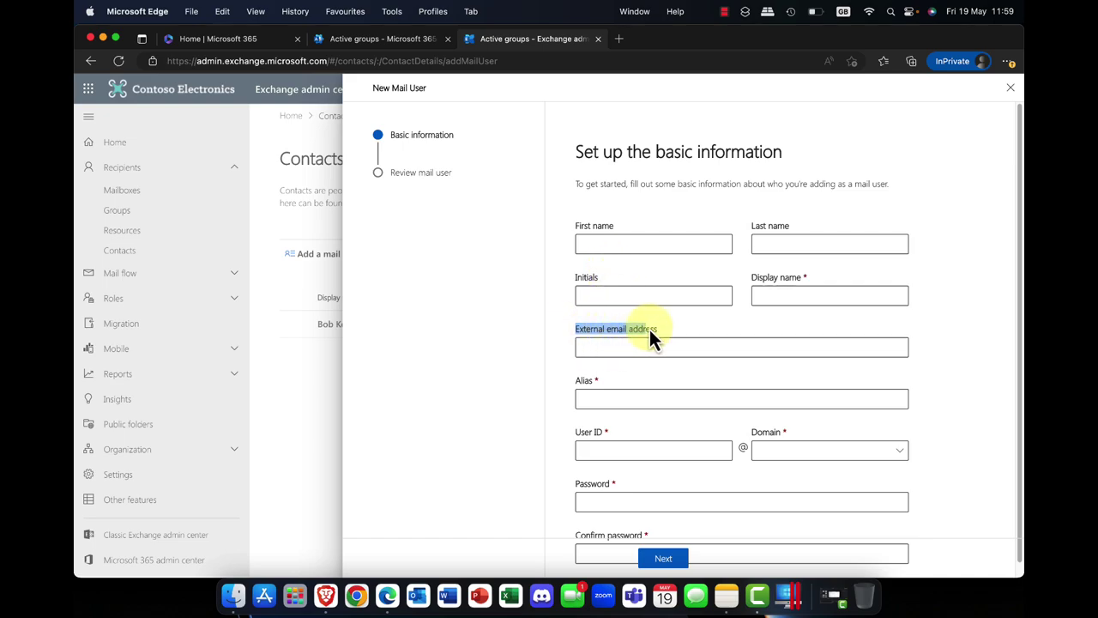
{"action": "left_click_drag", "start_coordinate": [650, 330], "coordinate": [664, 327]}
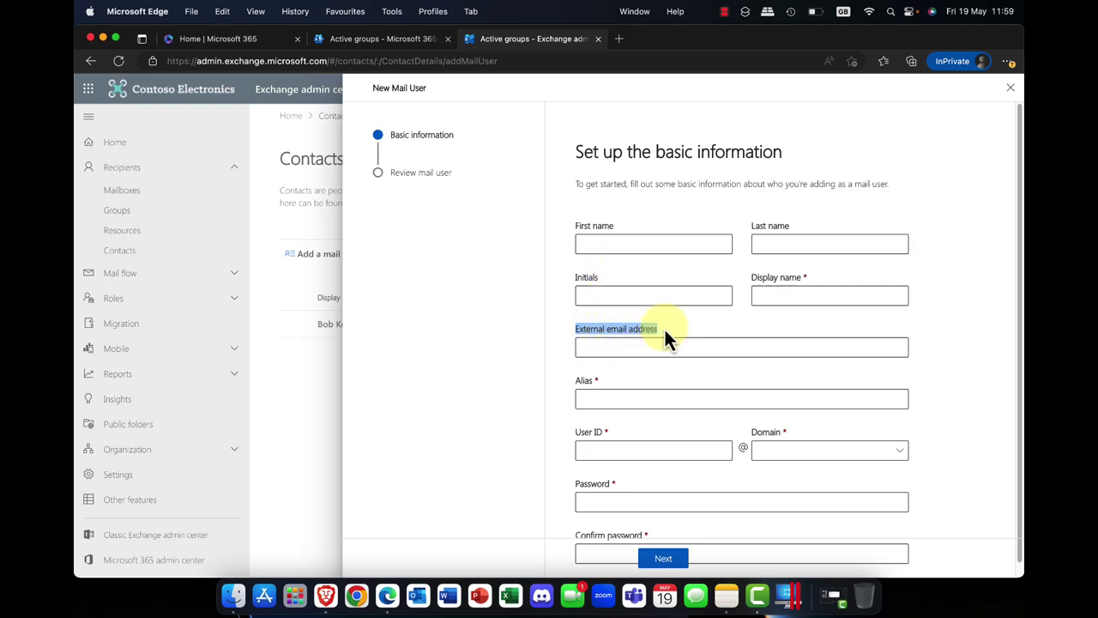
{"action": "left_click", "coordinate": [728, 328]}
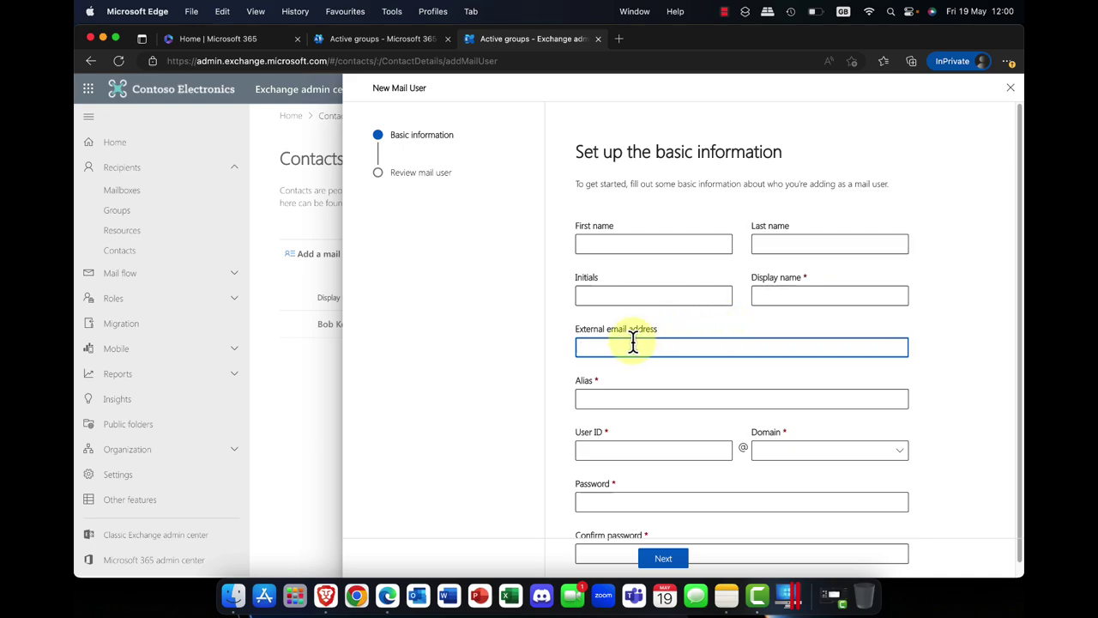
{"action": "left_click", "coordinate": [1012, 91]}
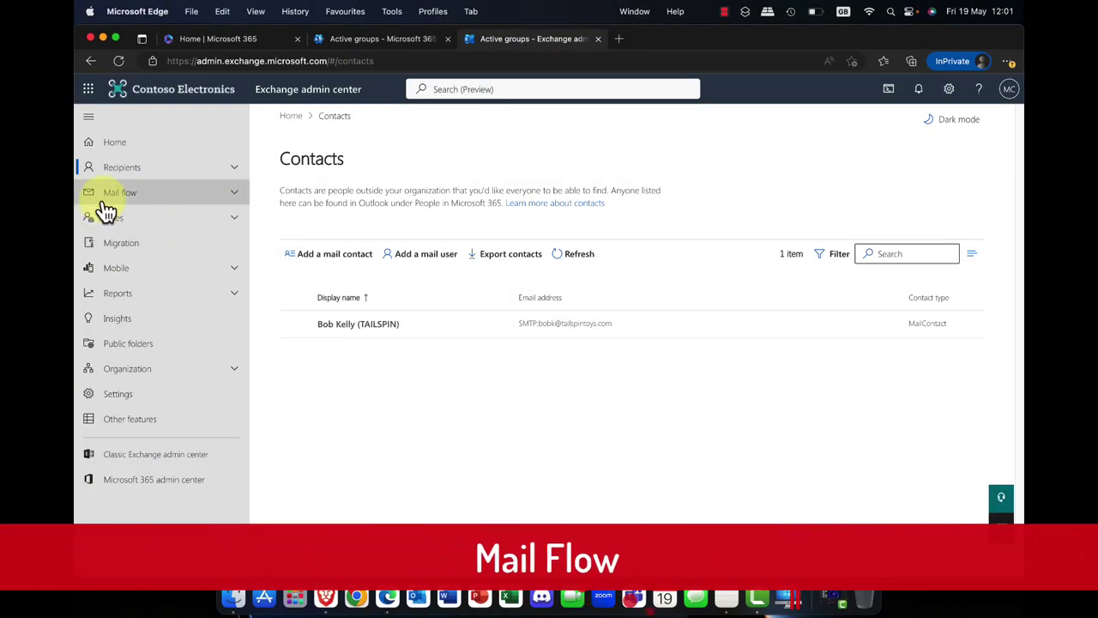
Examine the message trace options of the default query for messages sent from the primary domain in the last day, without running it.
{"action": "left_click", "coordinate": [235, 198]}
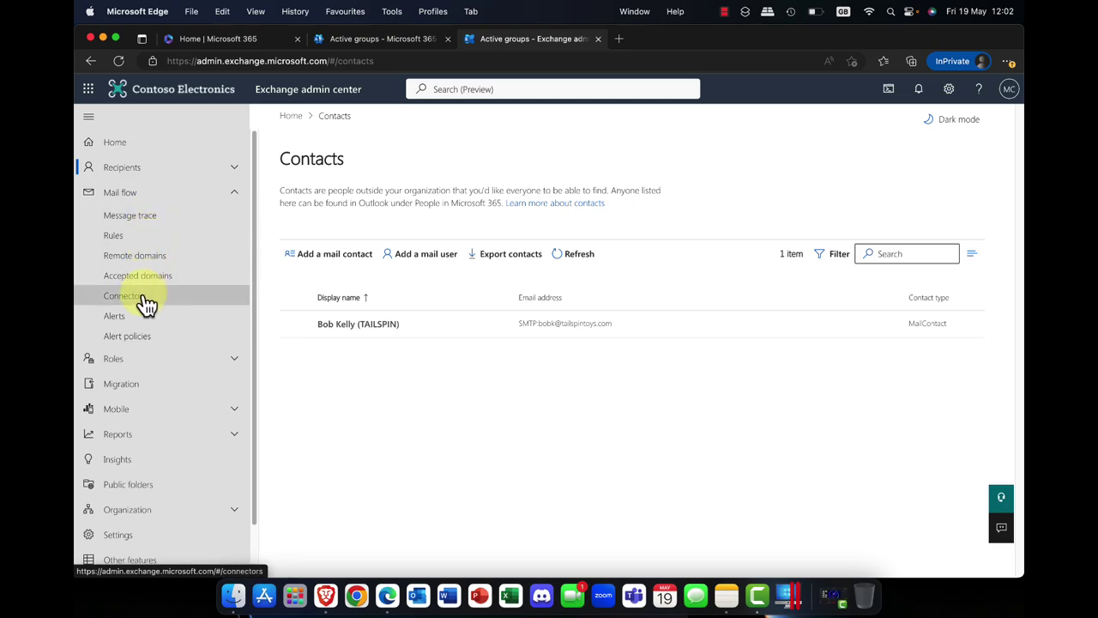
{"action": "left_click", "coordinate": [158, 221]}
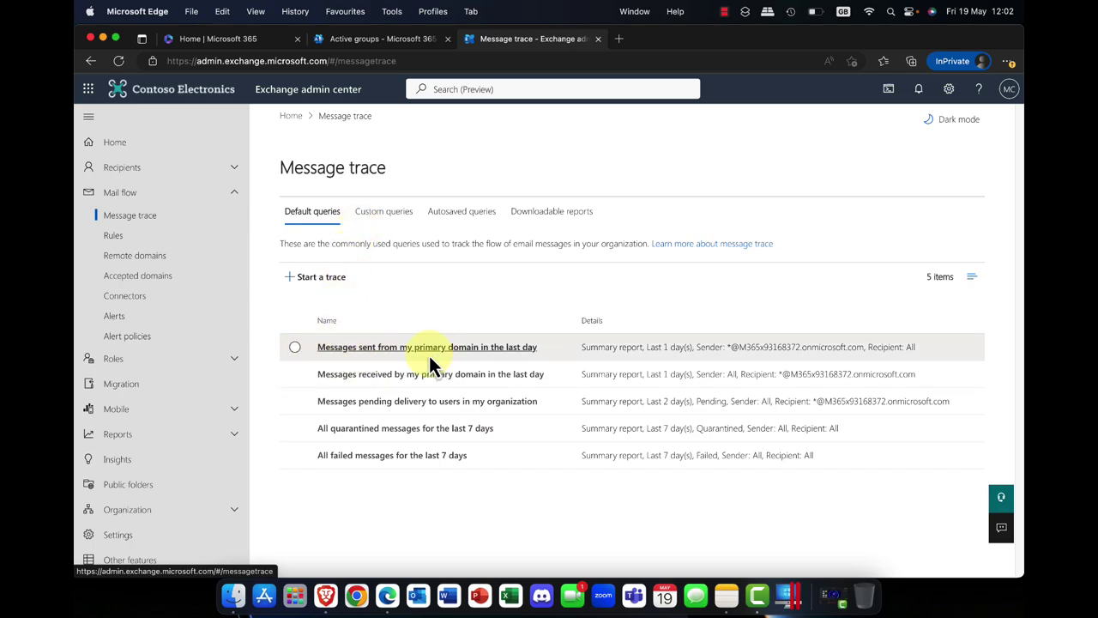
{"action": "left_click", "coordinate": [342, 354]}
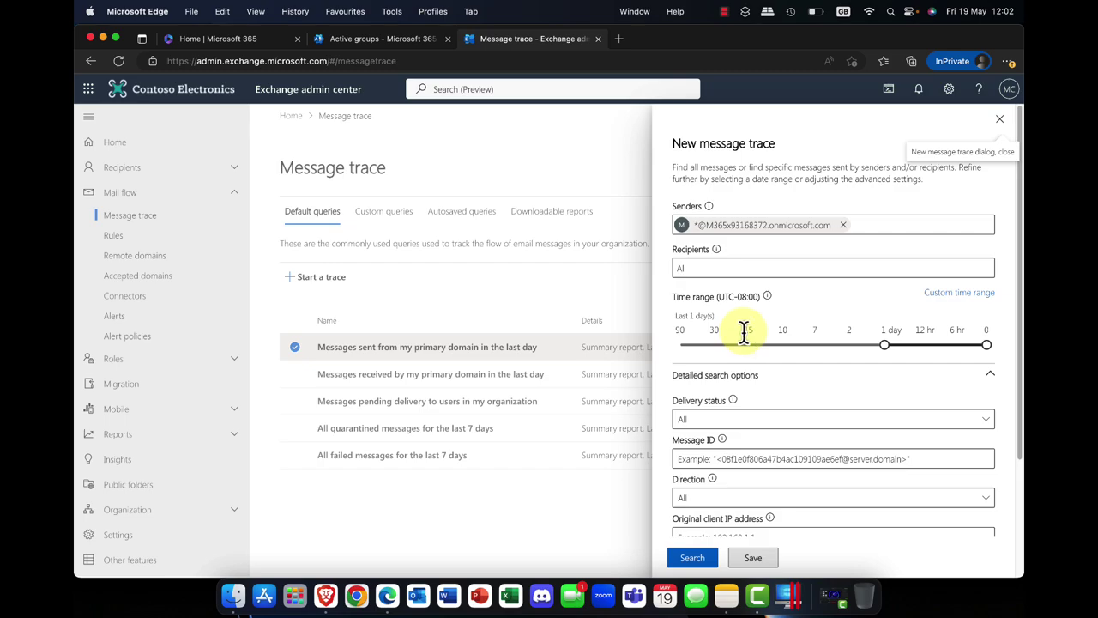
{"action": "scroll", "coordinate": [745, 331], "scroll_direction": "down", "scroll_amount": 1}
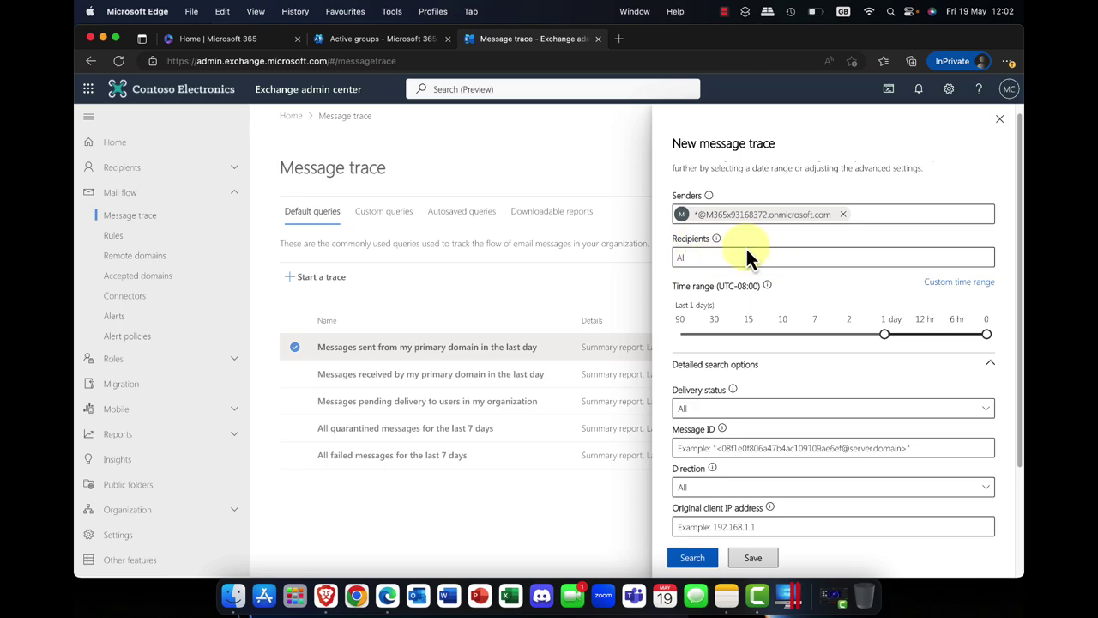
{"action": "scroll", "coordinate": [747, 249], "scroll_direction": "down", "scroll_amount": 4}
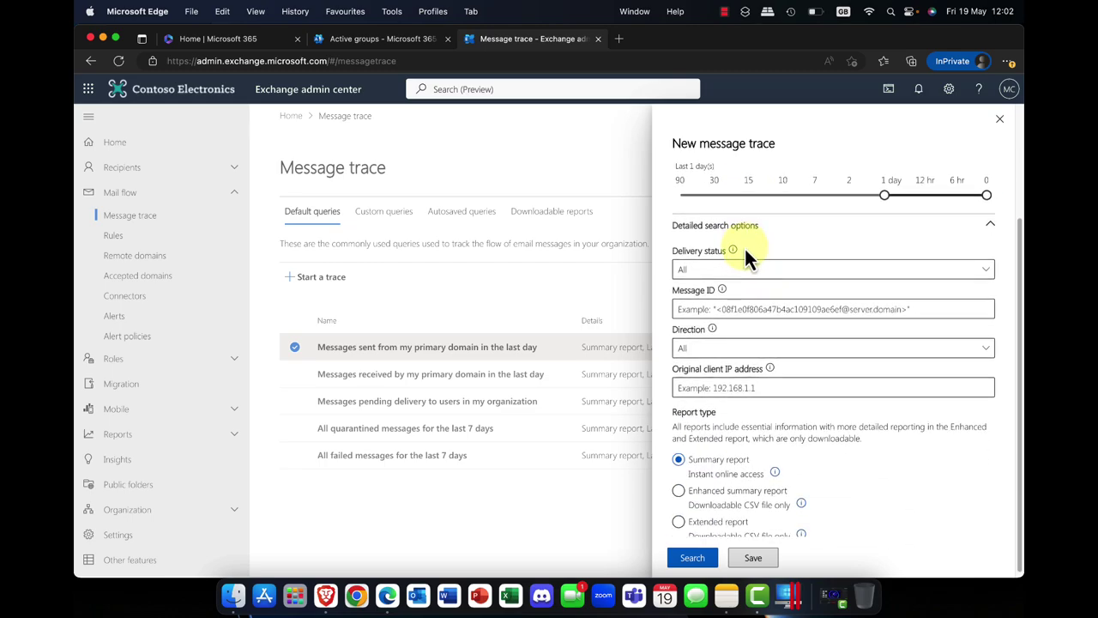
{"action": "left_click", "coordinate": [999, 121]}
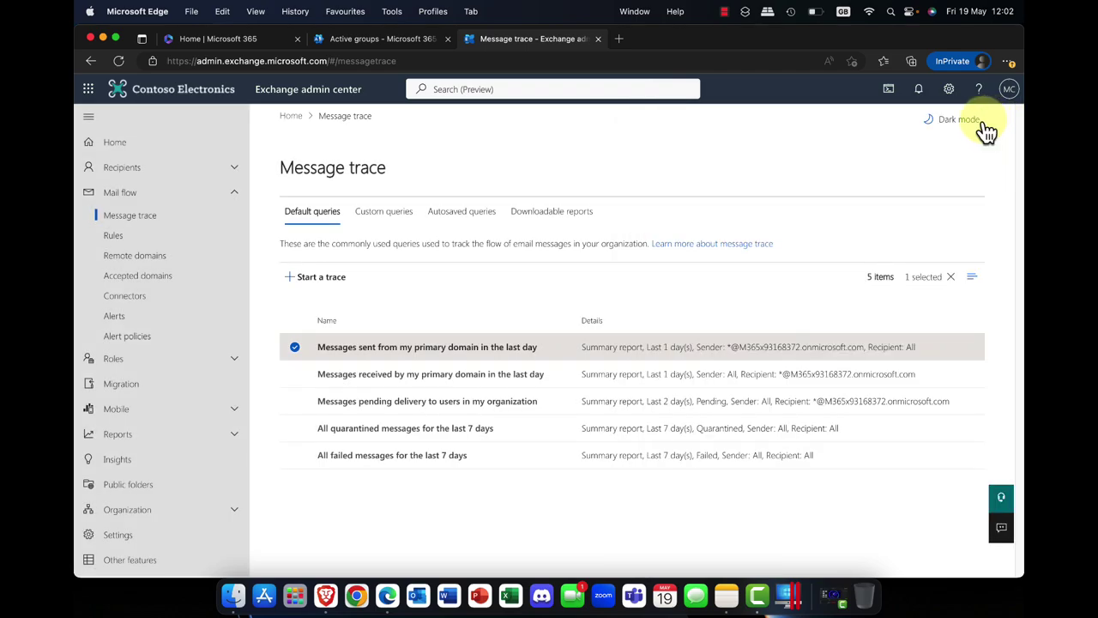
Open the mail flow rules and look through the available templates for a new rule, without creating one.
{"action": "left_click", "coordinate": [118, 240]}
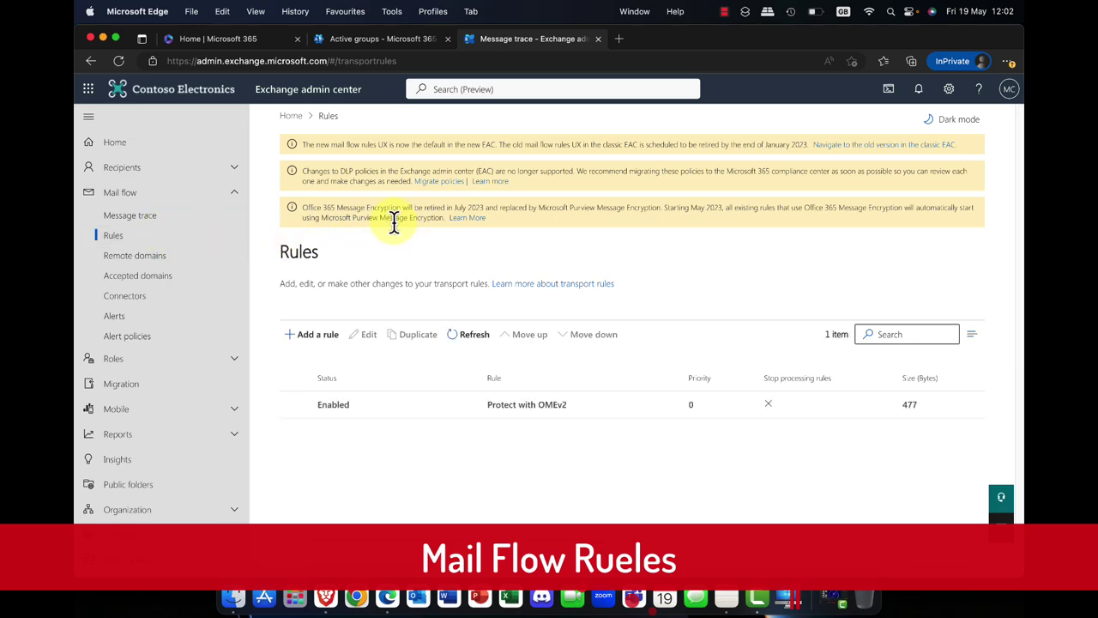
{"action": "left_click", "coordinate": [317, 336]}
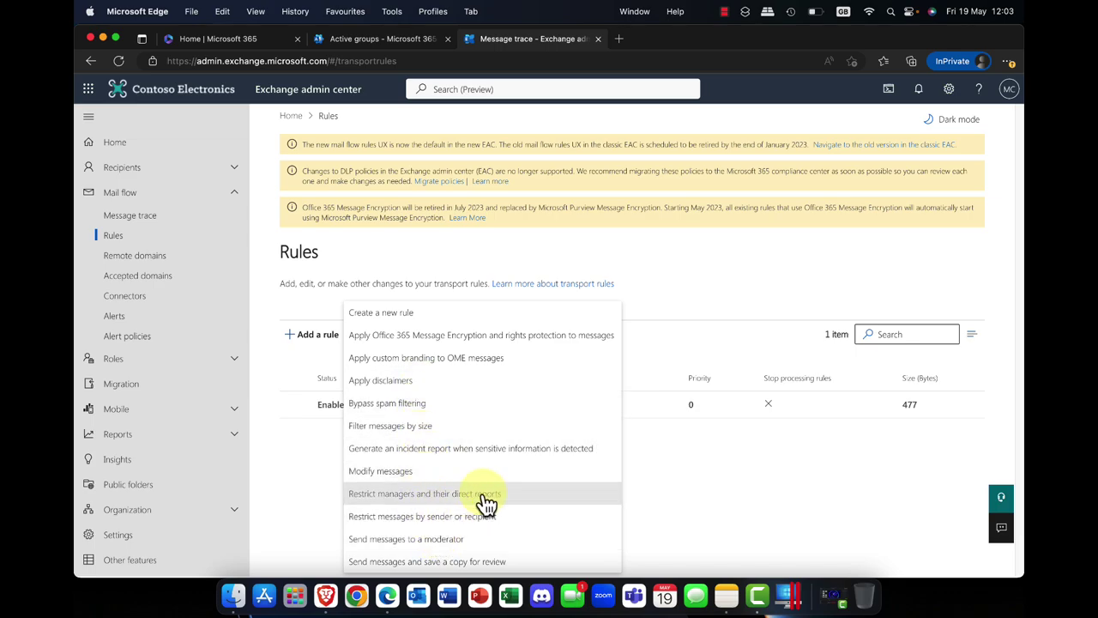
{"action": "left_click", "coordinate": [692, 302]}
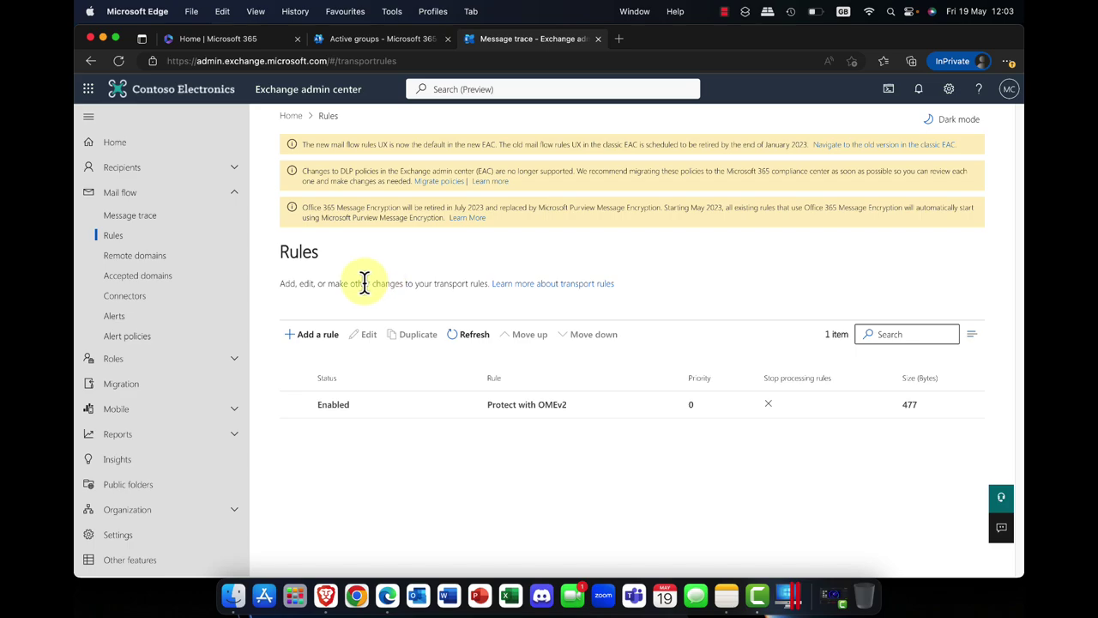
View the remote domains and the new remote domain form without adding one, and open the accepted domains.
{"action": "left_click", "coordinate": [134, 256]}
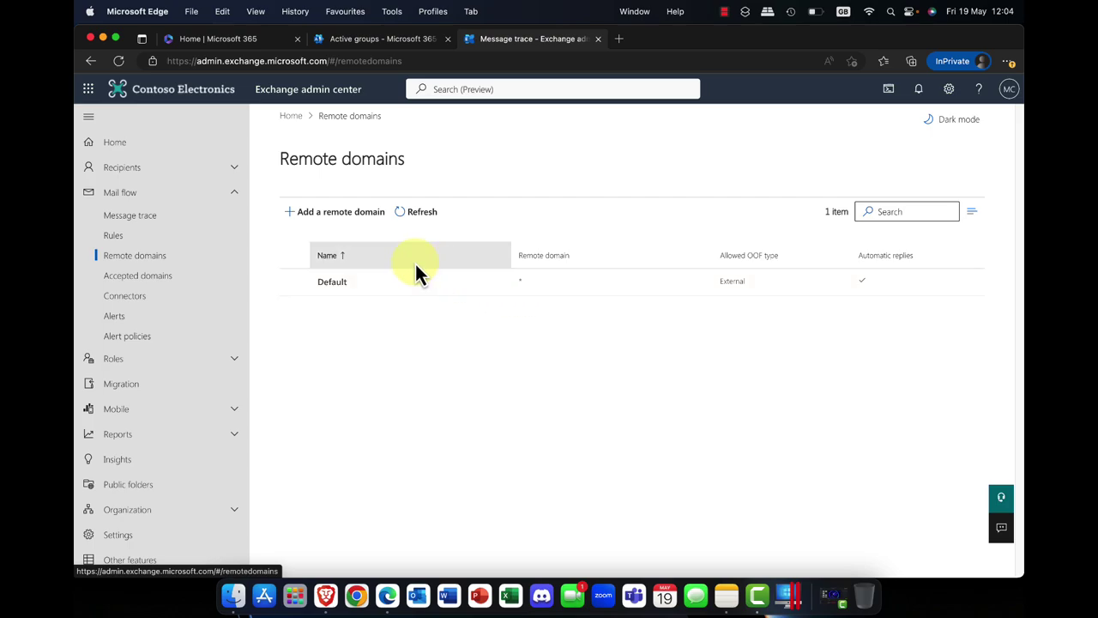
{"action": "left_click", "coordinate": [335, 218]}
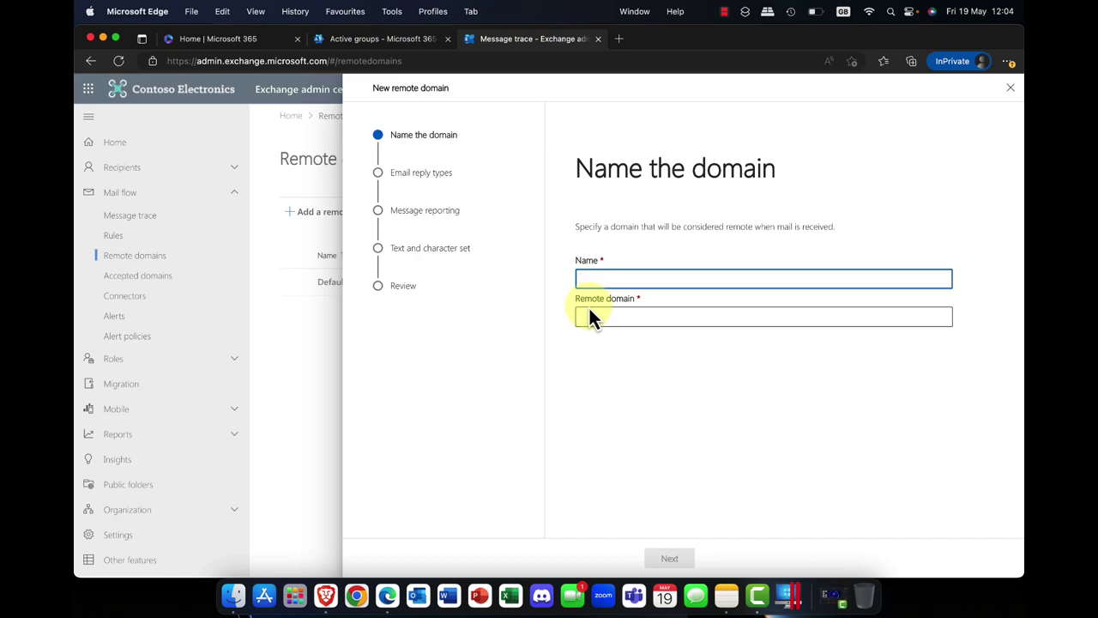
{"action": "left_click", "coordinate": [1011, 88]}
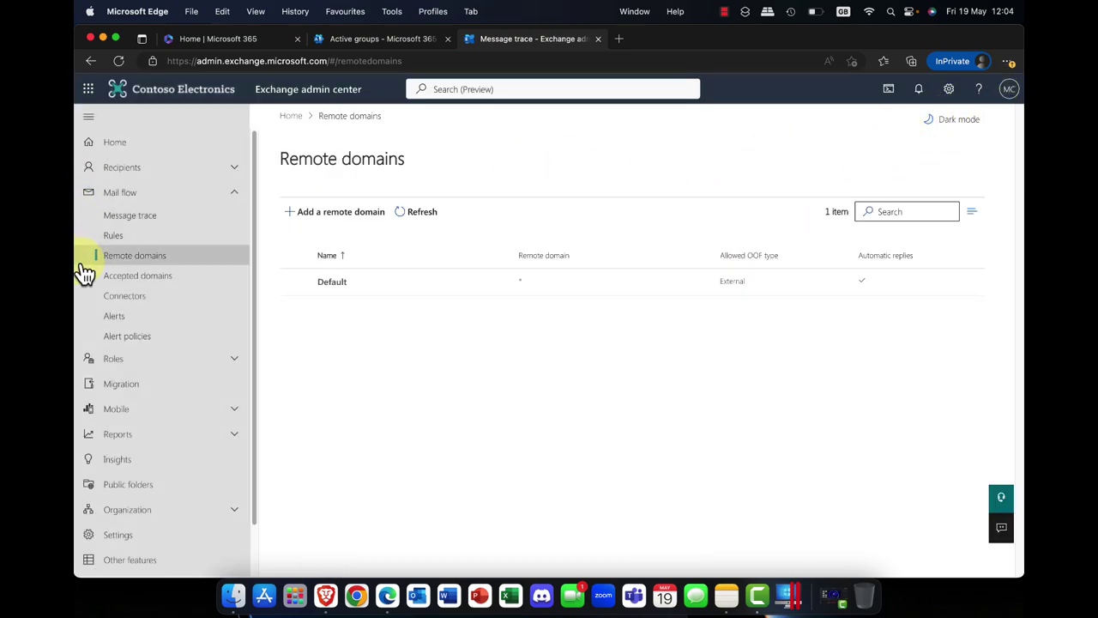
{"action": "left_click", "coordinate": [149, 278]}
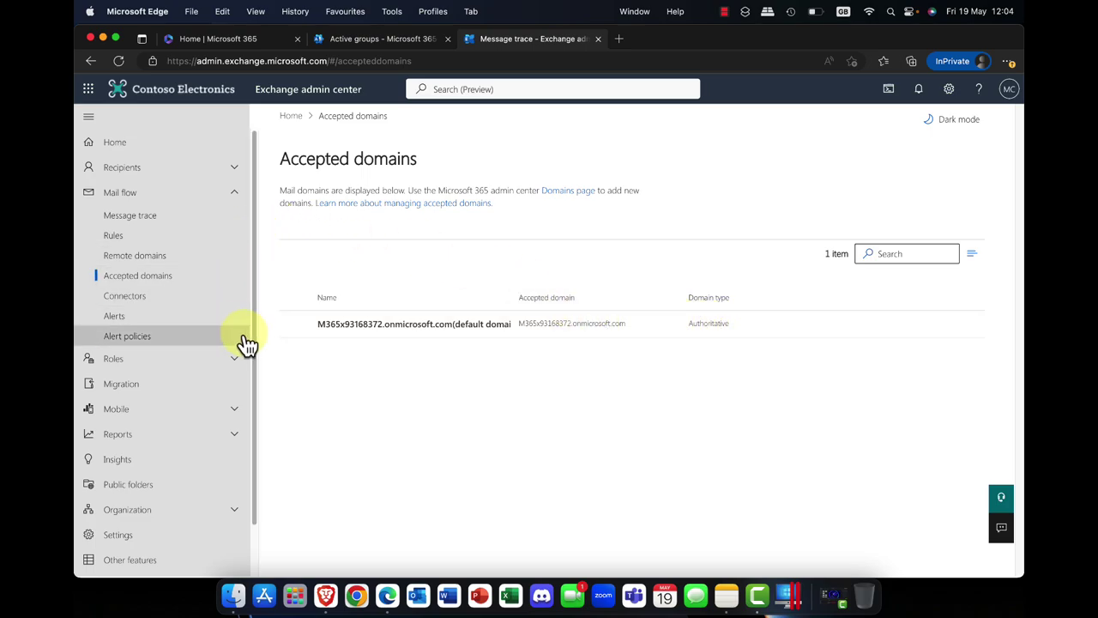
Open the mail flow connectors and look through the connection source options for a new connector, without adding one.
{"action": "left_click", "coordinate": [133, 302]}
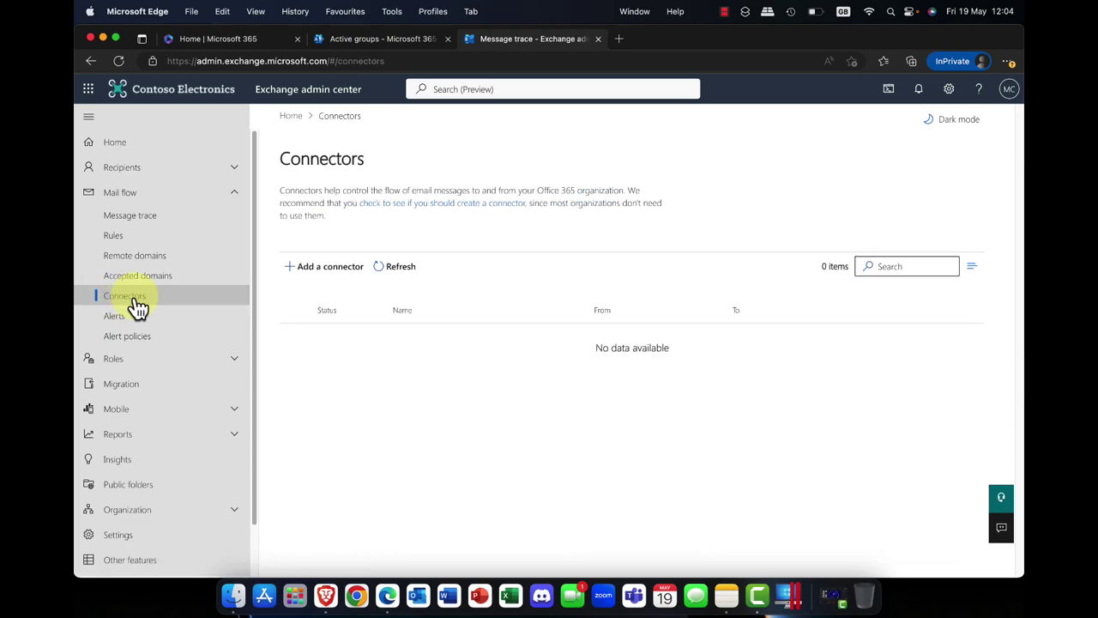
{"action": "left_click", "coordinate": [349, 276]}
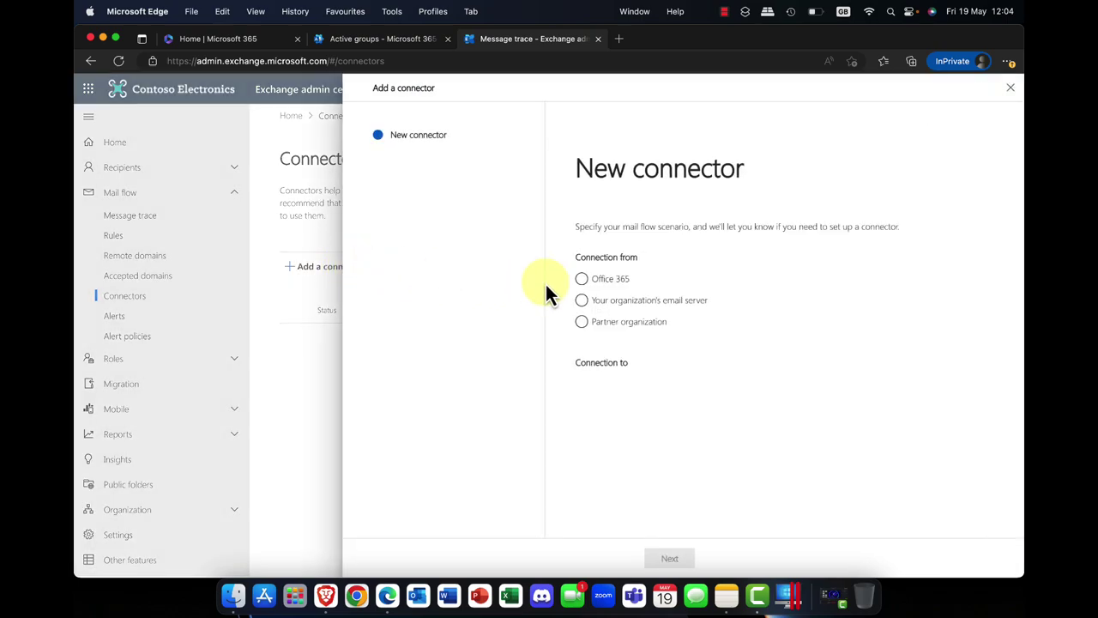
{"action": "left_click", "coordinate": [584, 283]}
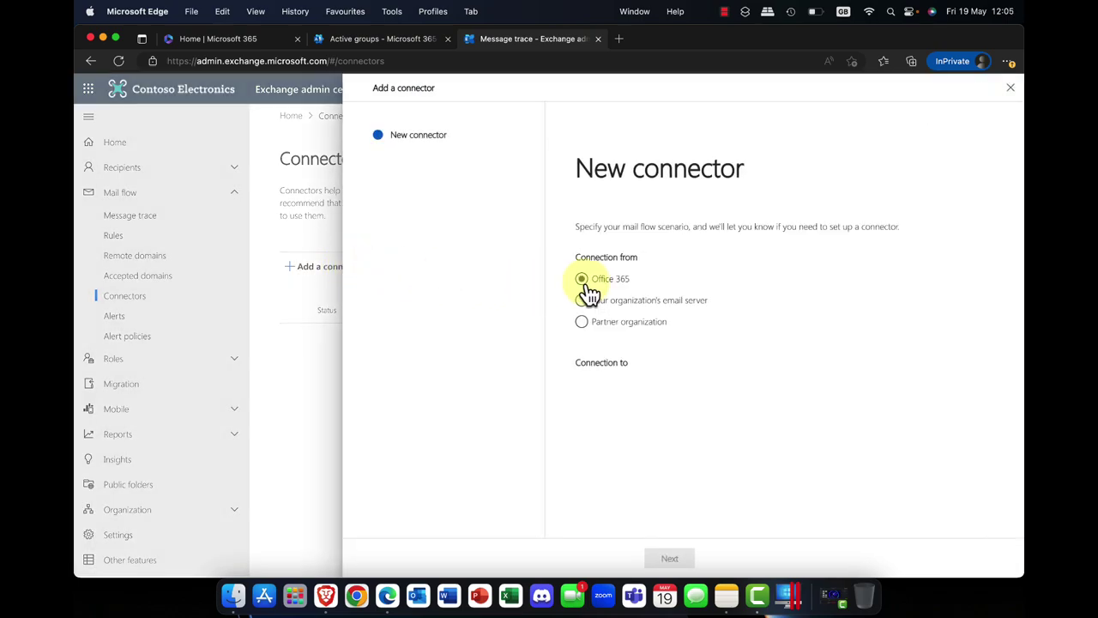
{"action": "left_click", "coordinate": [584, 302]}
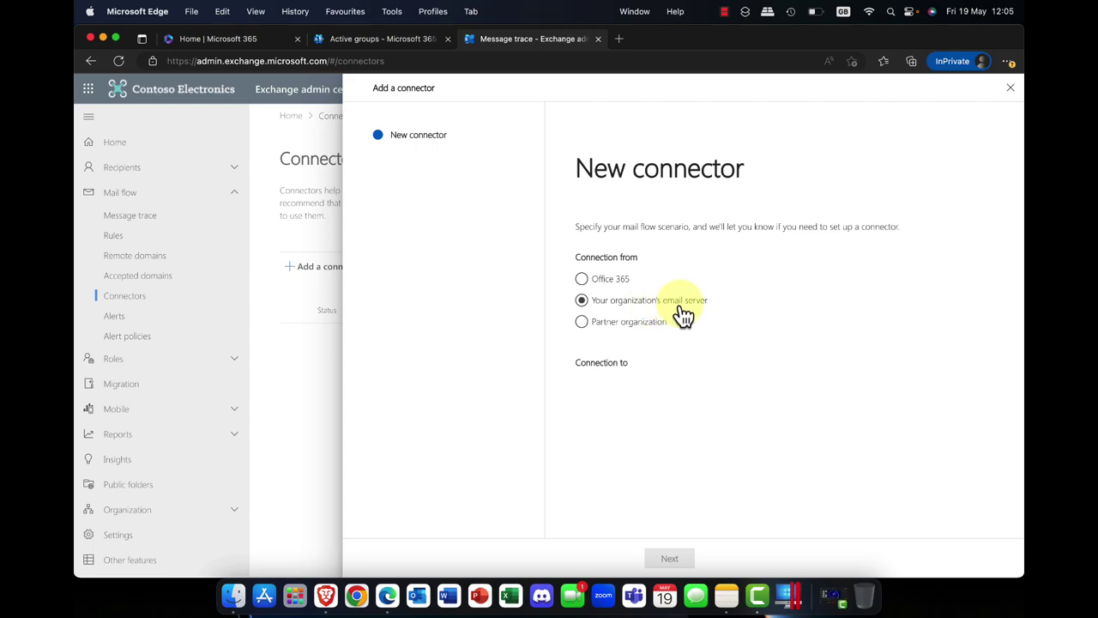
{"action": "left_click", "coordinate": [626, 324]}
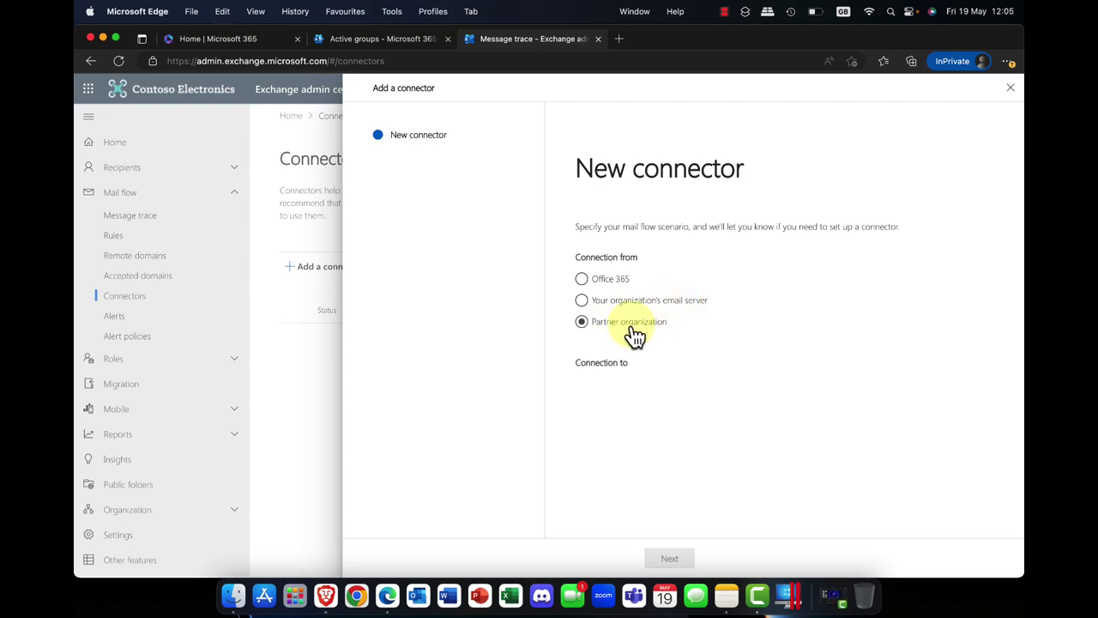
{"action": "left_click", "coordinate": [1011, 87]}
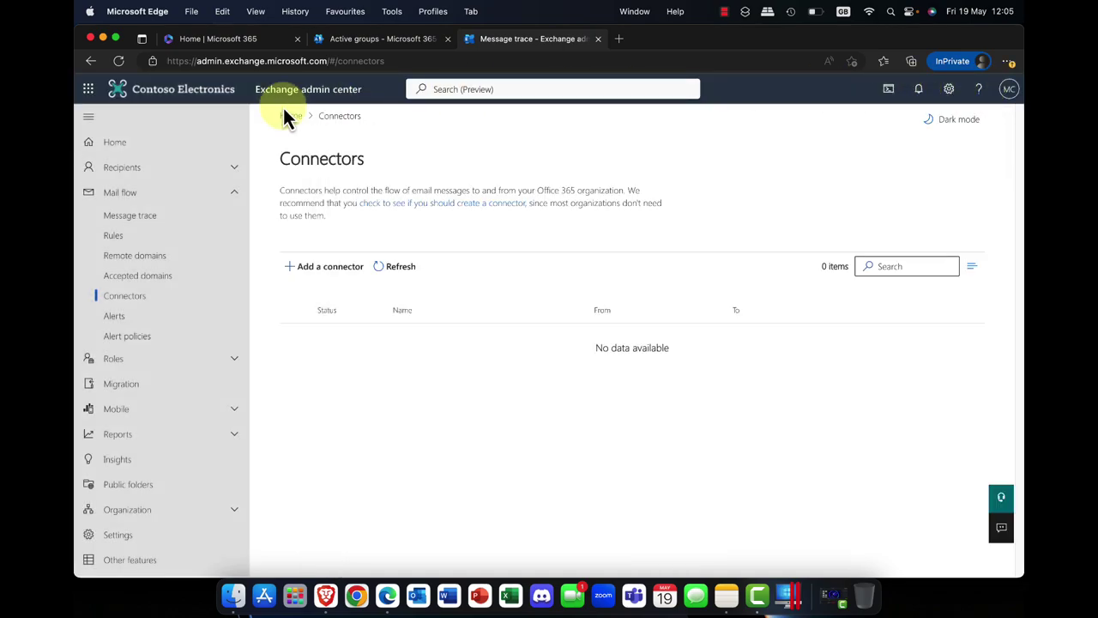
View the mail flow alerts and examine the general details and notification settings of the Reply-all storm detected alert policy.
{"action": "left_click", "coordinate": [112, 323]}
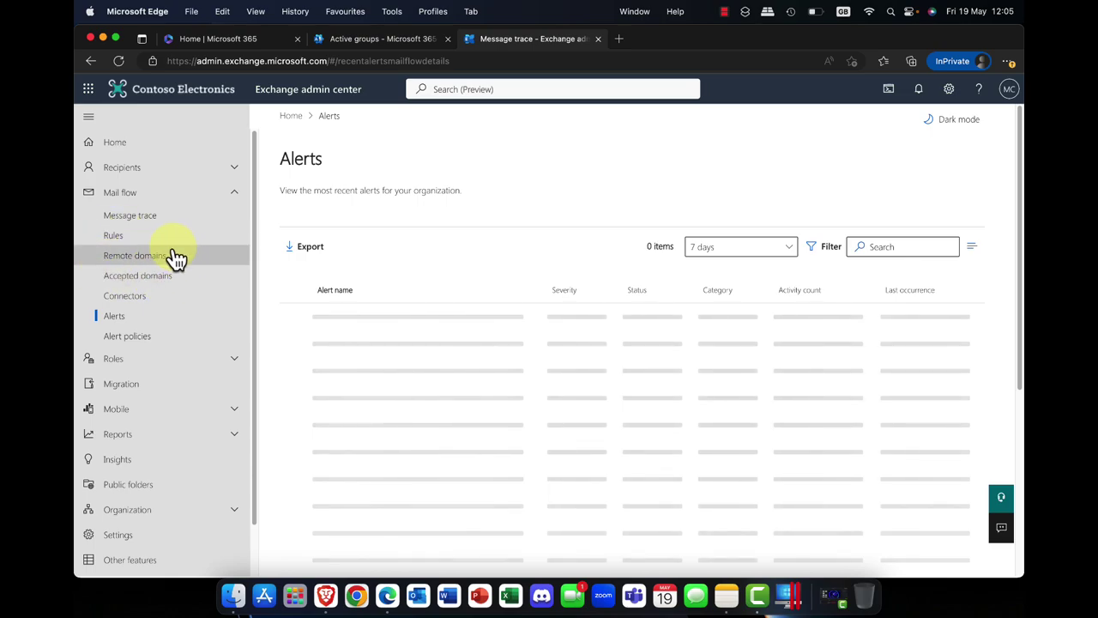
{"action": "left_click", "coordinate": [133, 337]}
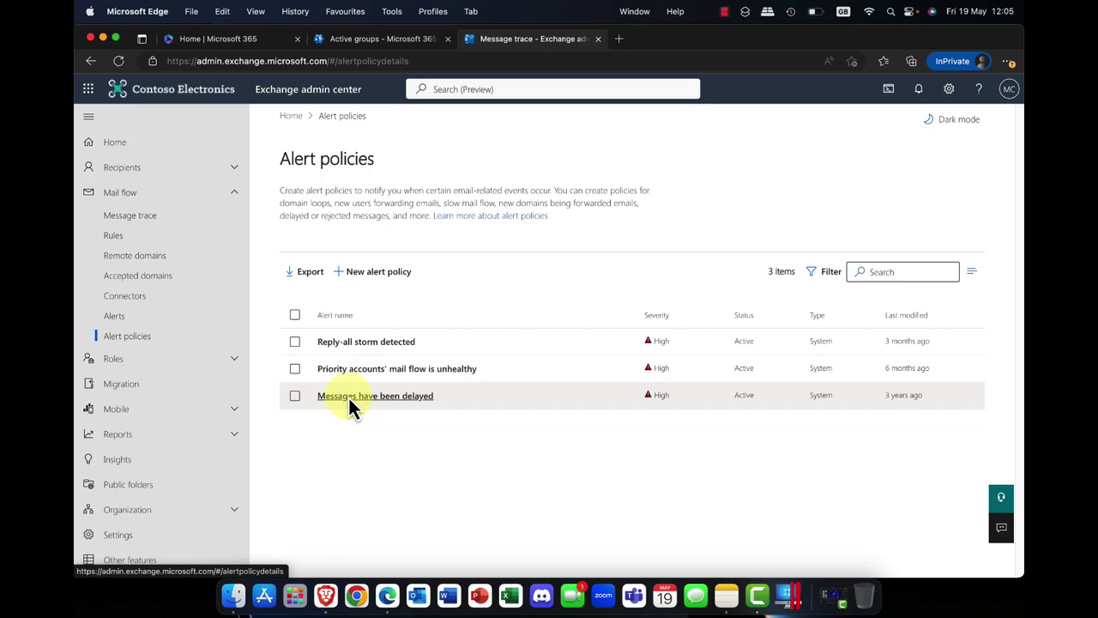
{"action": "left_click", "coordinate": [345, 348]}
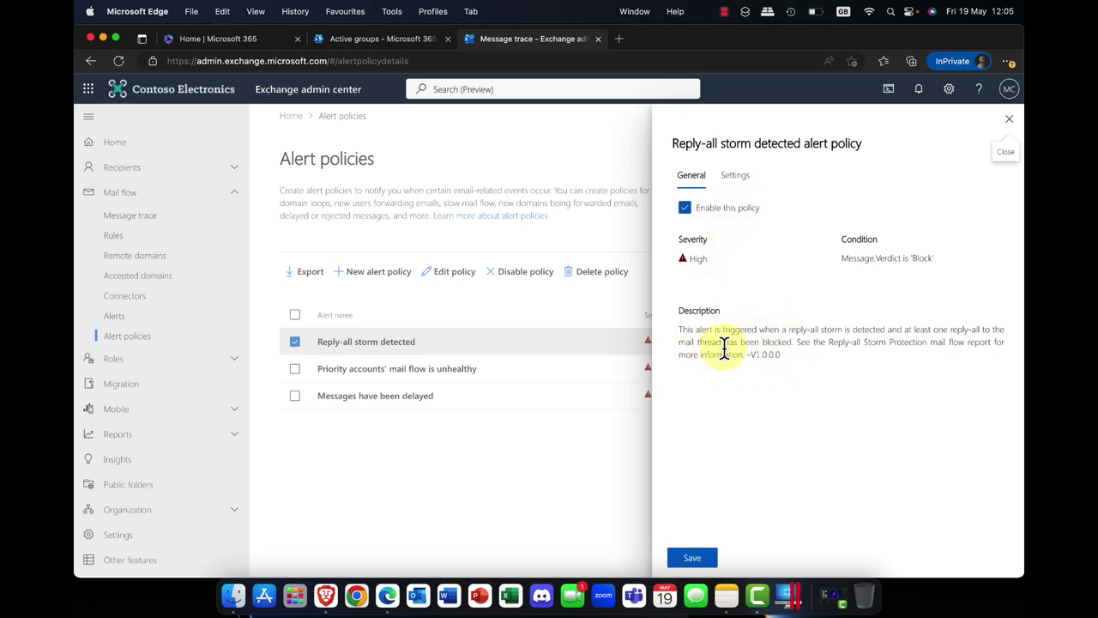
{"action": "left_click", "coordinate": [738, 178]}
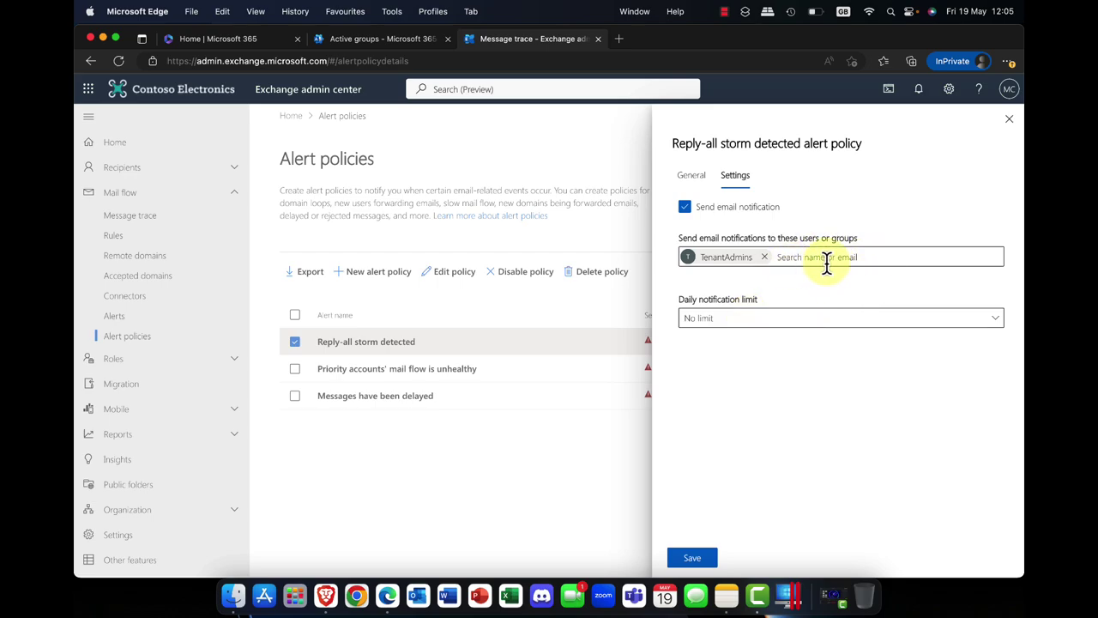
{"action": "left_click", "coordinate": [1009, 121]}
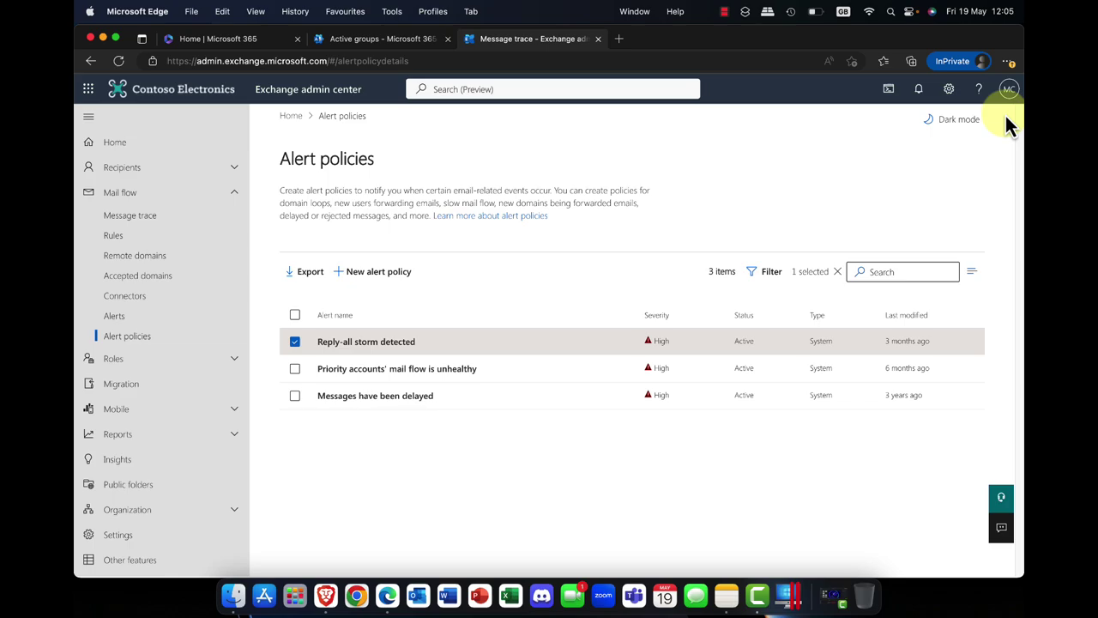
Examine the Exchange admin role groups and their descriptions.
{"action": "left_click", "coordinate": [234, 194]}
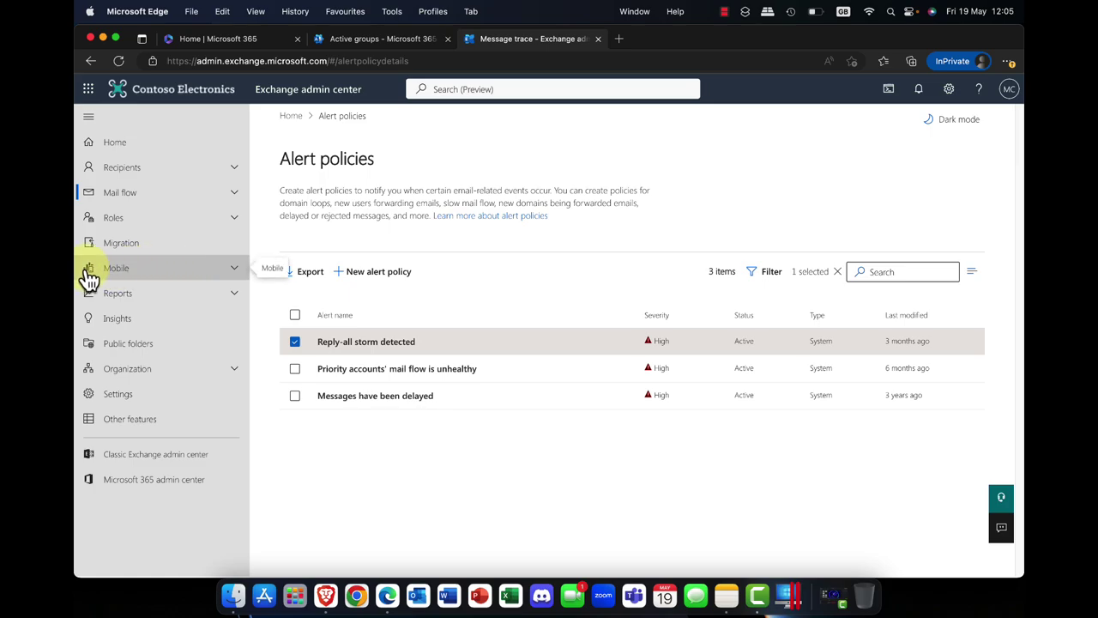
{"action": "left_click", "coordinate": [134, 247]}
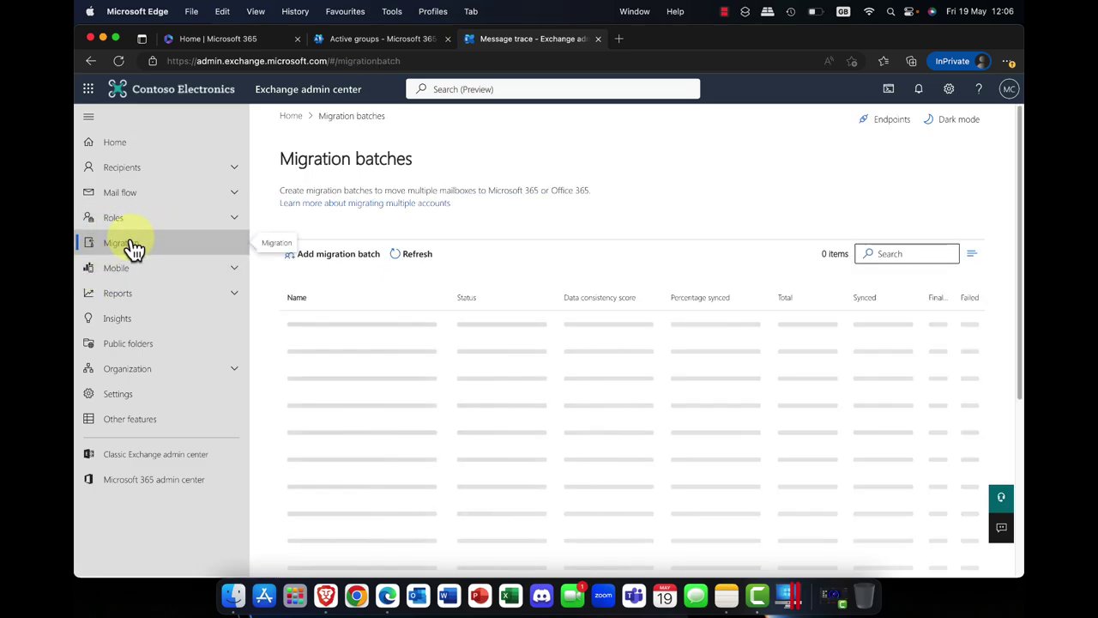
{"action": "left_click", "coordinate": [129, 222]}
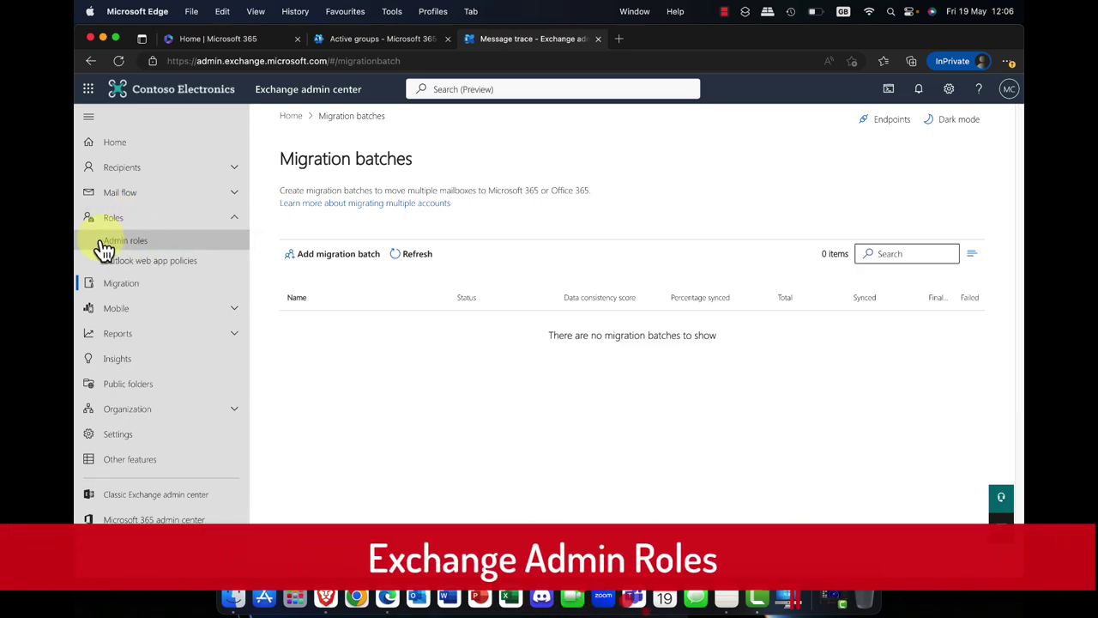
{"action": "left_click", "coordinate": [159, 248]}
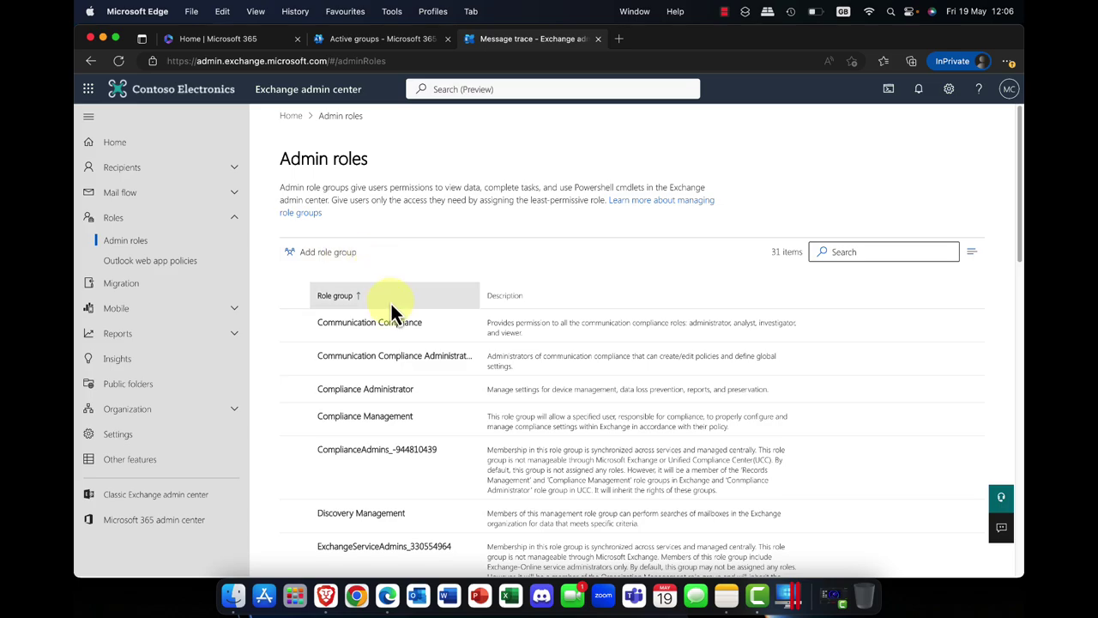
{"action": "scroll", "coordinate": [390, 304], "scroll_direction": "down", "scroll_amount": 3}
{"action": "scroll", "coordinate": [393, 311], "scroll_direction": "down", "scroll_amount": 5}
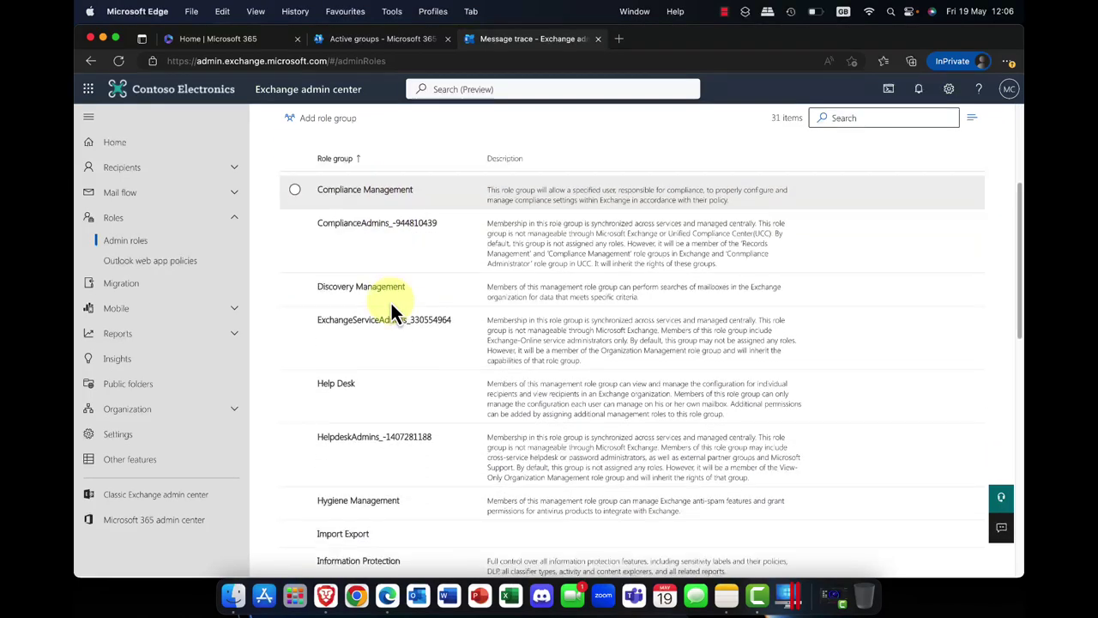
{"action": "scroll", "coordinate": [393, 310], "scroll_direction": "down", "scroll_amount": 4}
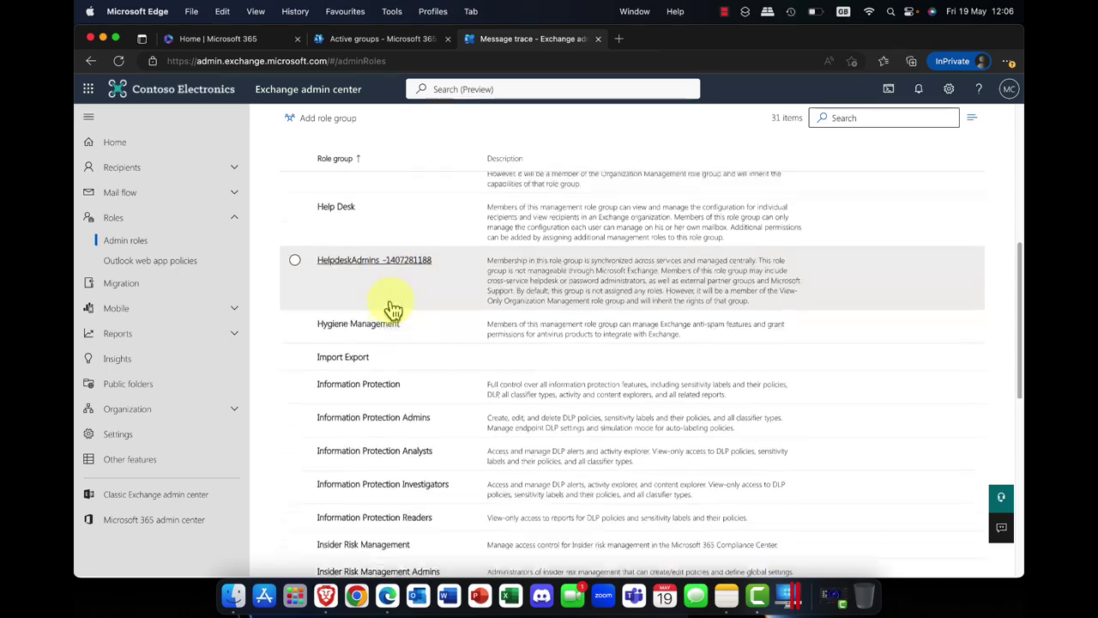
{"action": "scroll", "coordinate": [393, 311], "scroll_direction": "up", "scroll_amount": 10}
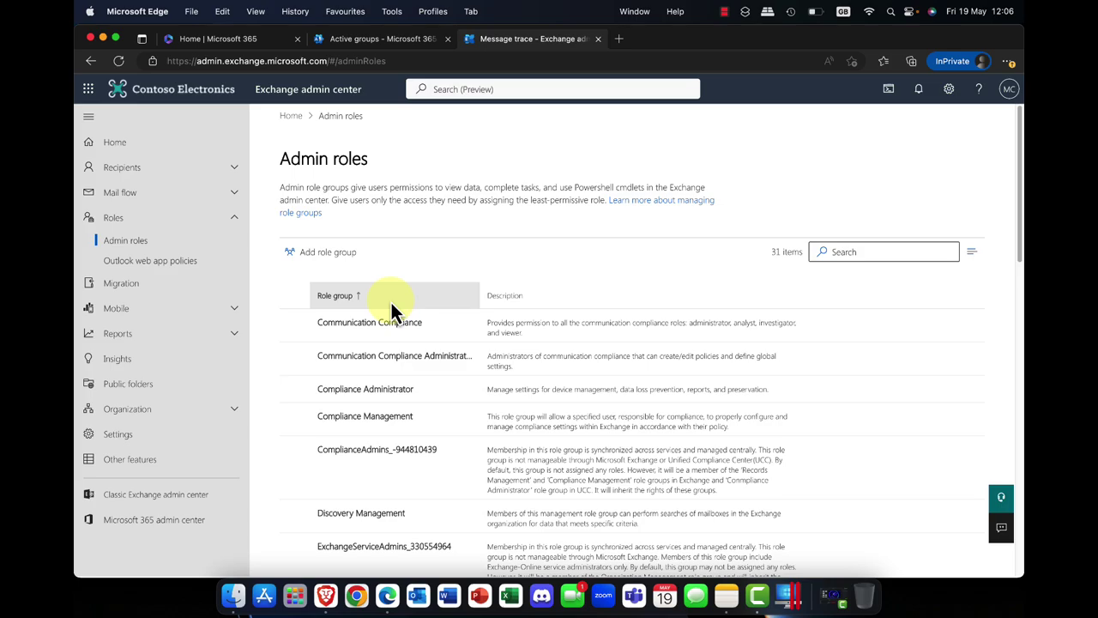
{"action": "scroll", "coordinate": [391, 309], "scroll_direction": "down", "scroll_amount": 1}
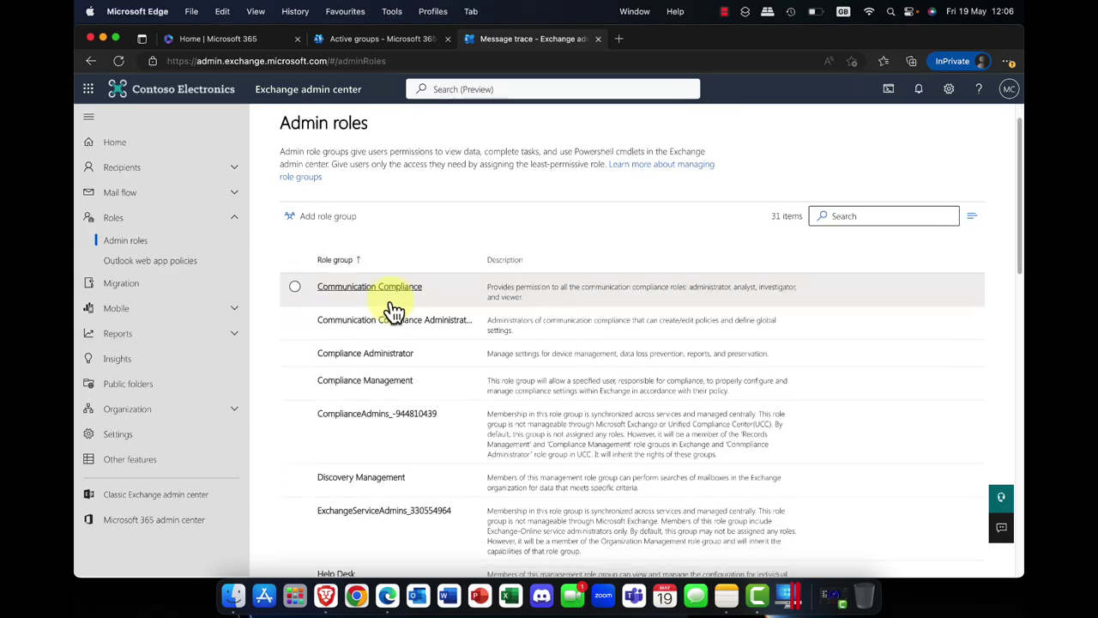
{"action": "scroll", "coordinate": [393, 311], "scroll_direction": "down", "scroll_amount": 1}
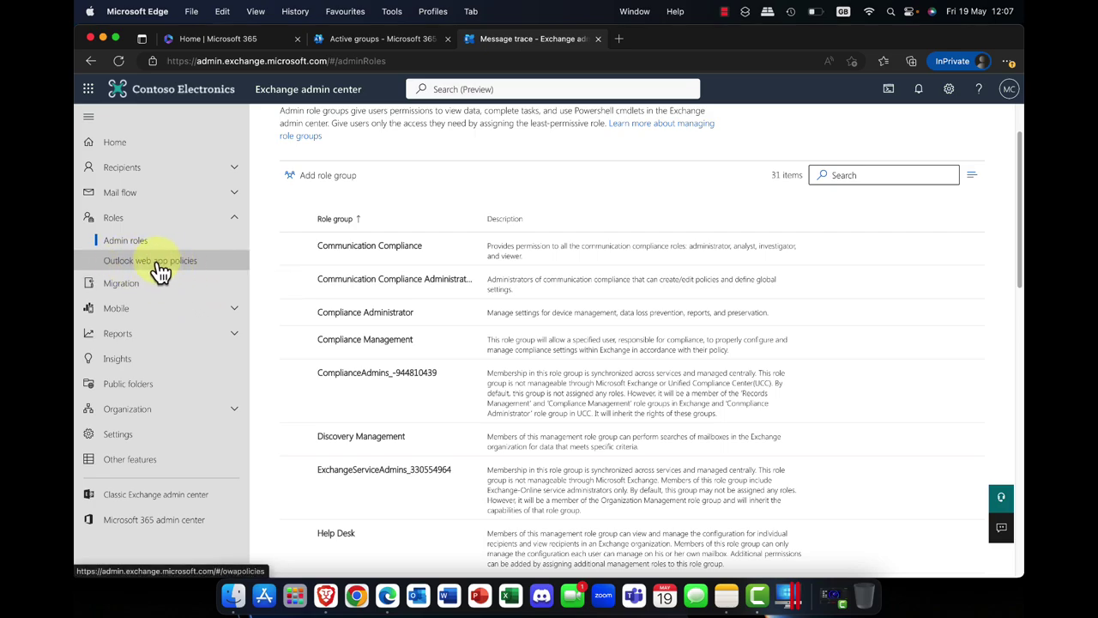
{"action": "left_click", "coordinate": [230, 220]}
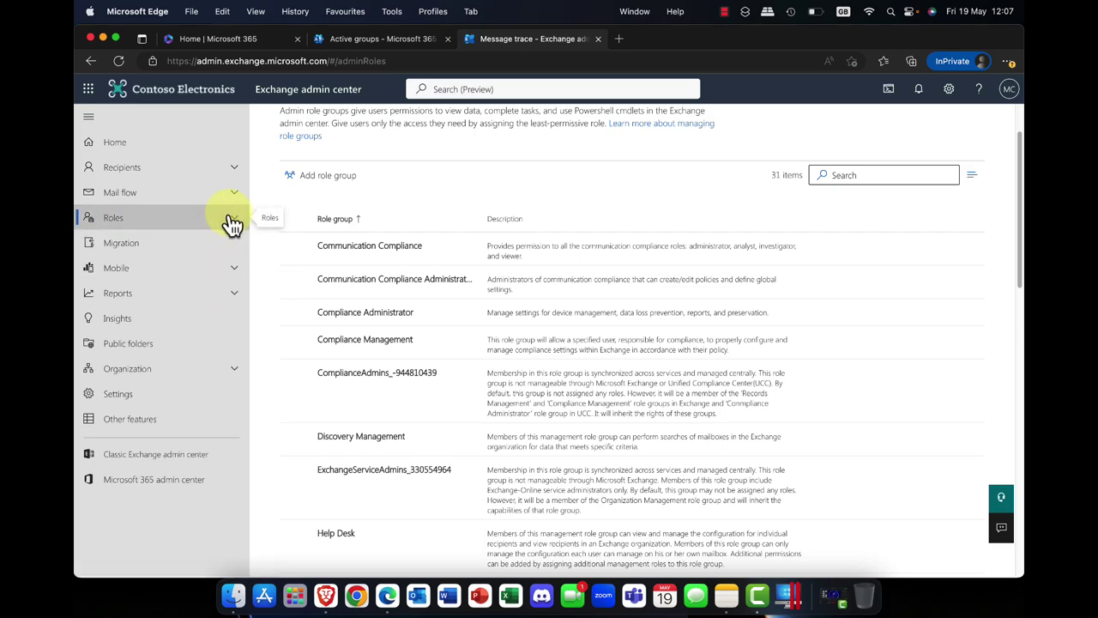
Begin a migration batch named new1 with the Migration to Exchange Online path and continue to the migration type.
{"action": "left_click", "coordinate": [100, 247]}
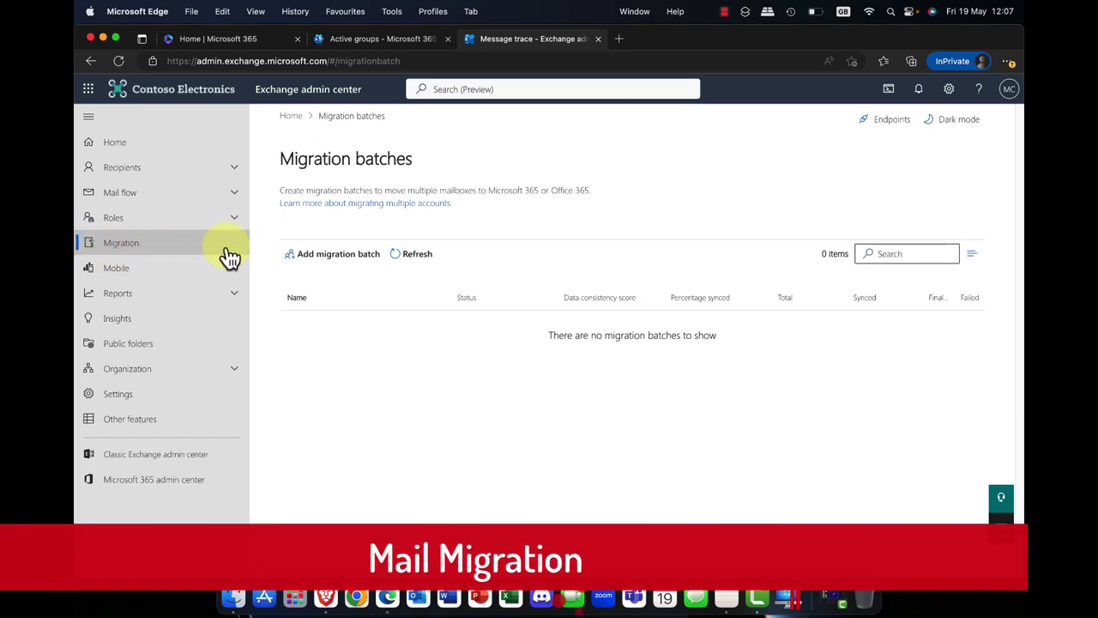
{"action": "left_click", "coordinate": [343, 256]}
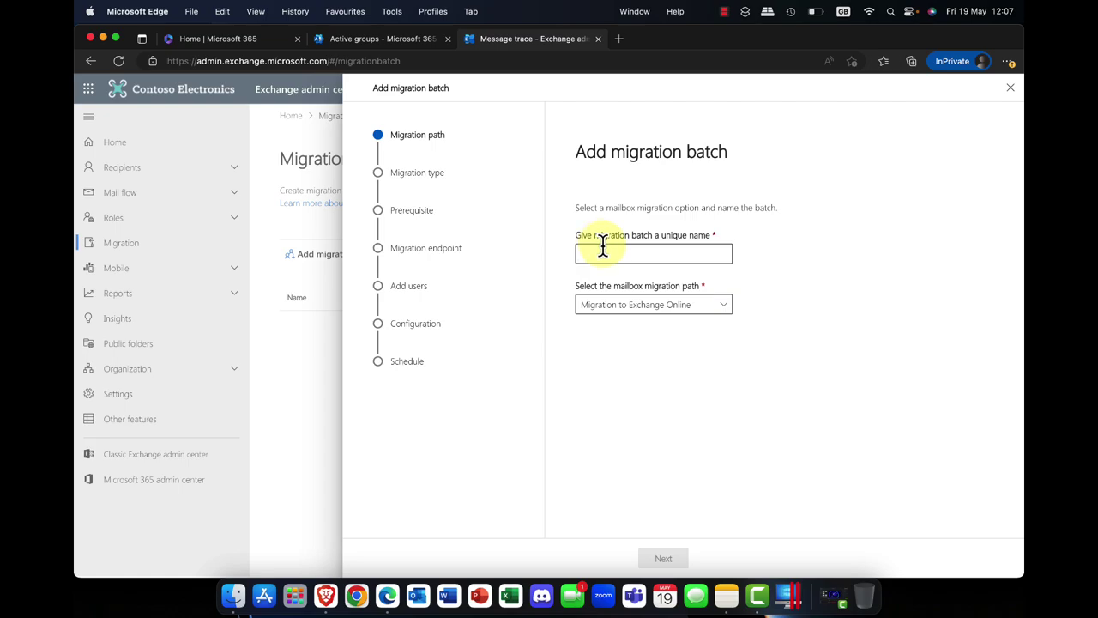
{"action": "left_click", "coordinate": [726, 309]}
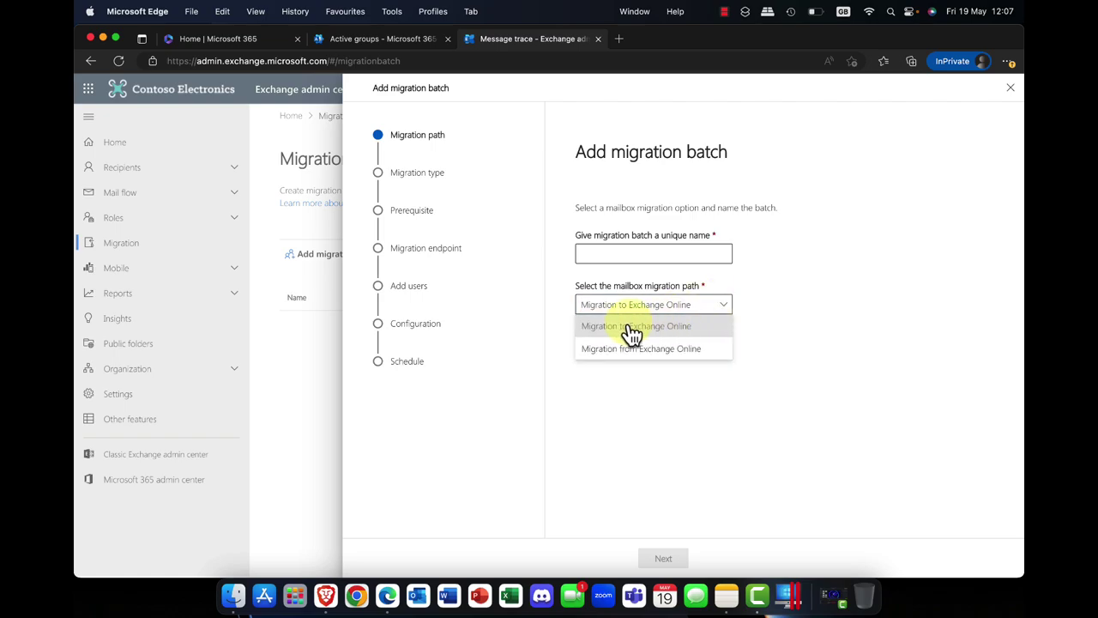
{"action": "left_click", "coordinate": [606, 249]}
{"action": "left_click", "coordinate": [604, 254]}
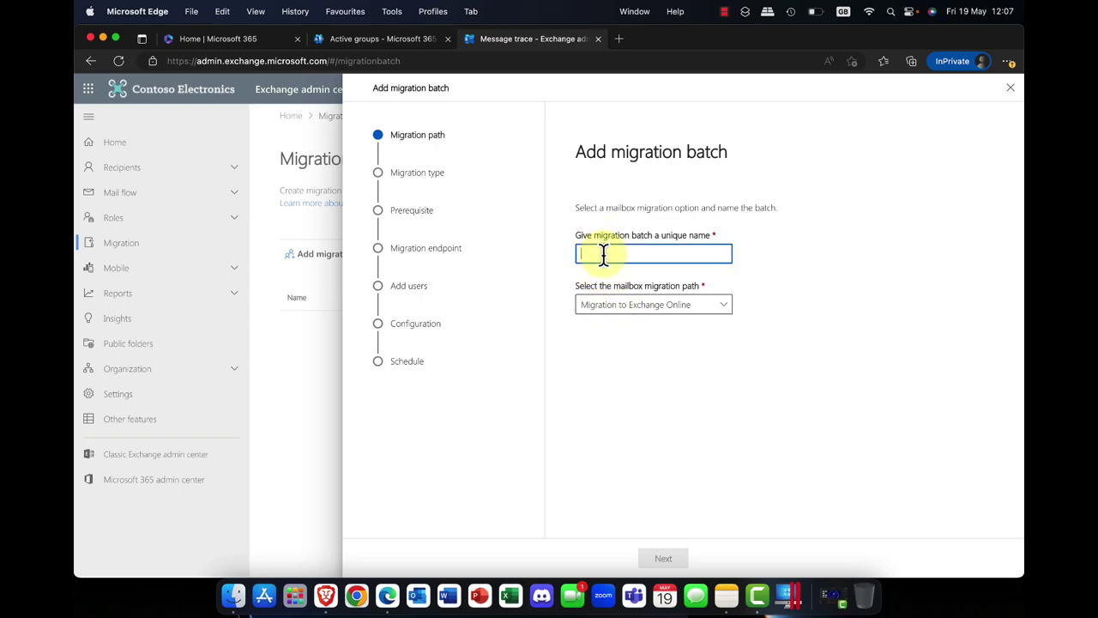
{"action": "type", "text": "new"}
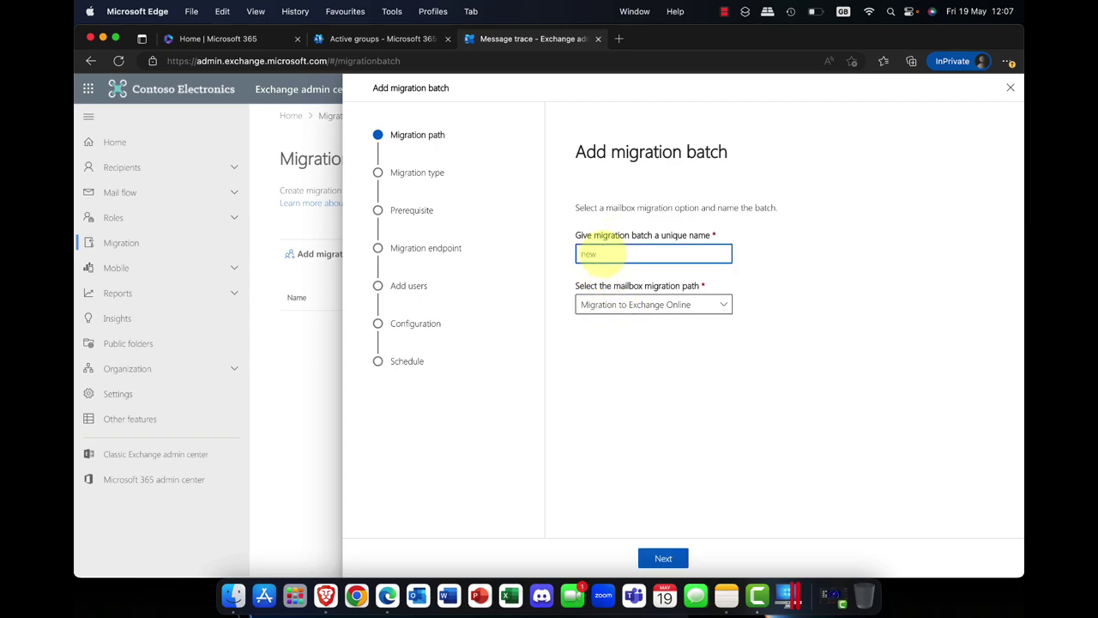
{"action": "type", "text": "1"}
{"action": "left_click", "coordinate": [727, 310]}
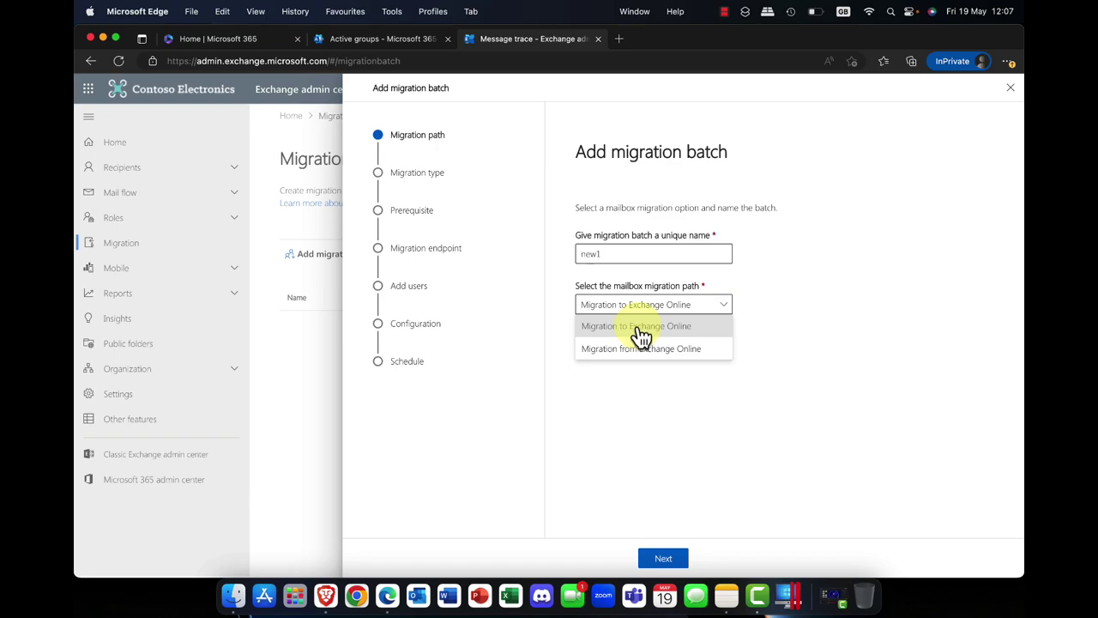
{"action": "left_click", "coordinate": [642, 332]}
{"action": "left_click", "coordinate": [664, 563]}
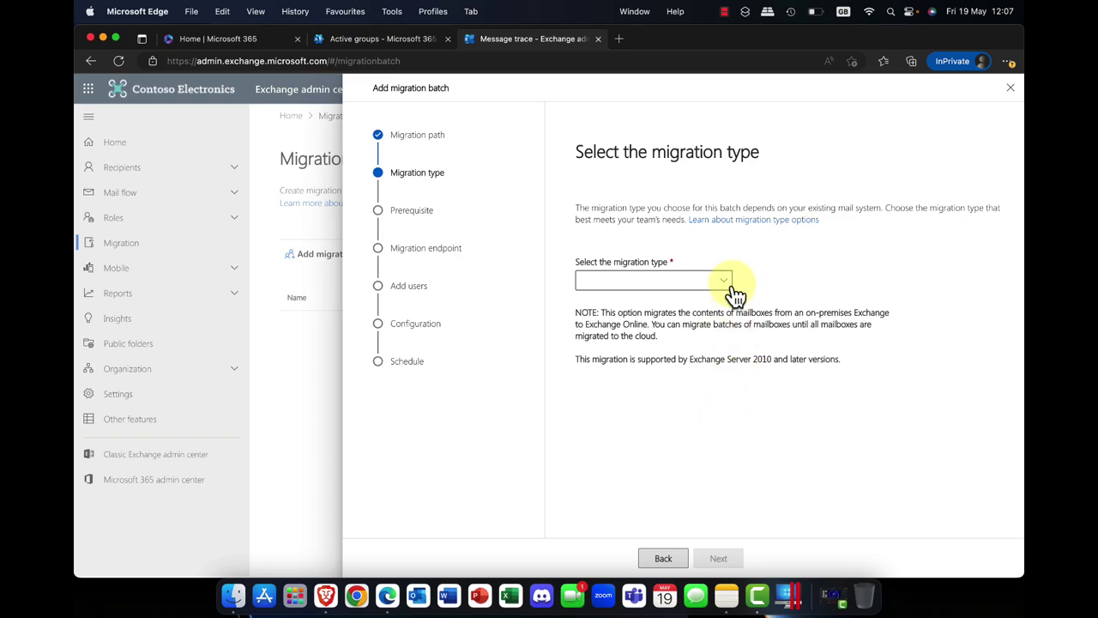
Review the migration types available for the batch and leave the wizard without creating the batch.
{"action": "left_click", "coordinate": [729, 284]}
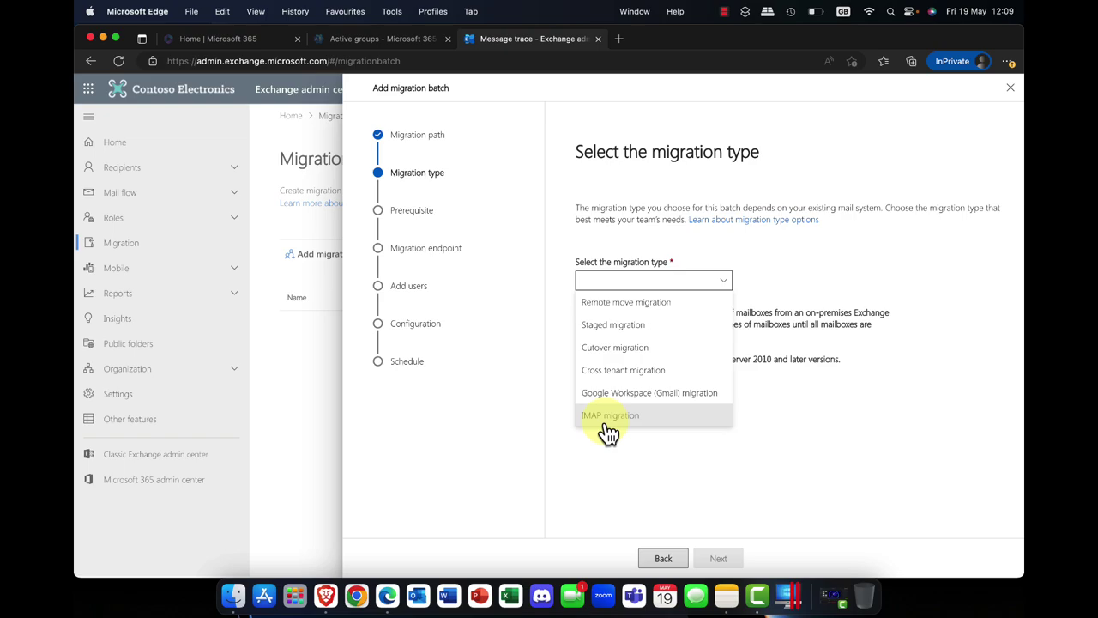
{"action": "left_click", "coordinate": [652, 462]}
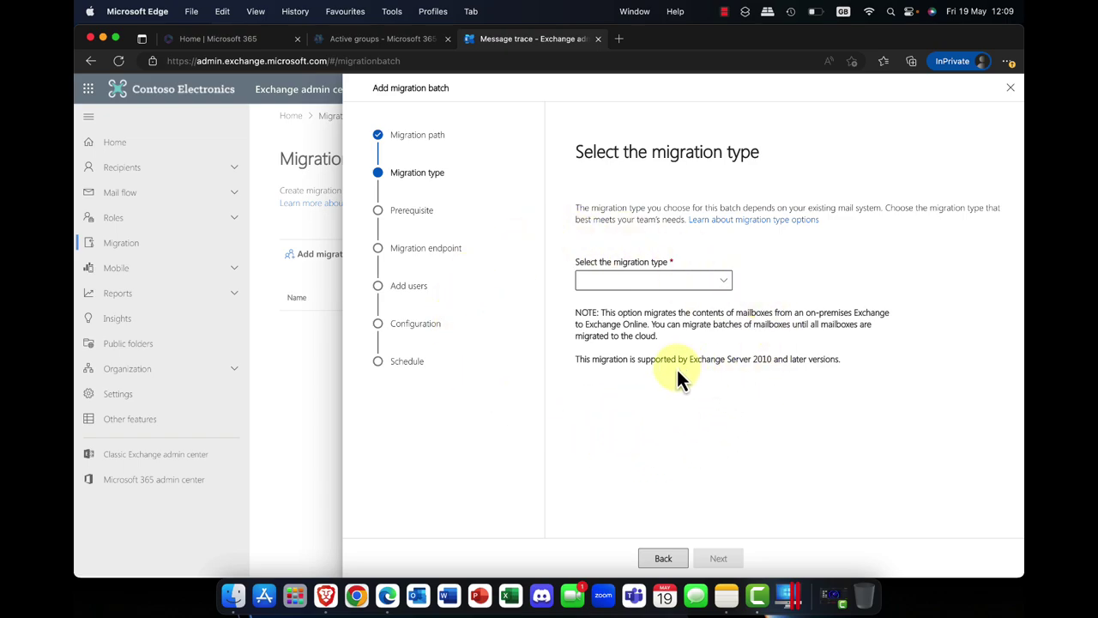
{"action": "left_click", "coordinate": [1011, 88]}
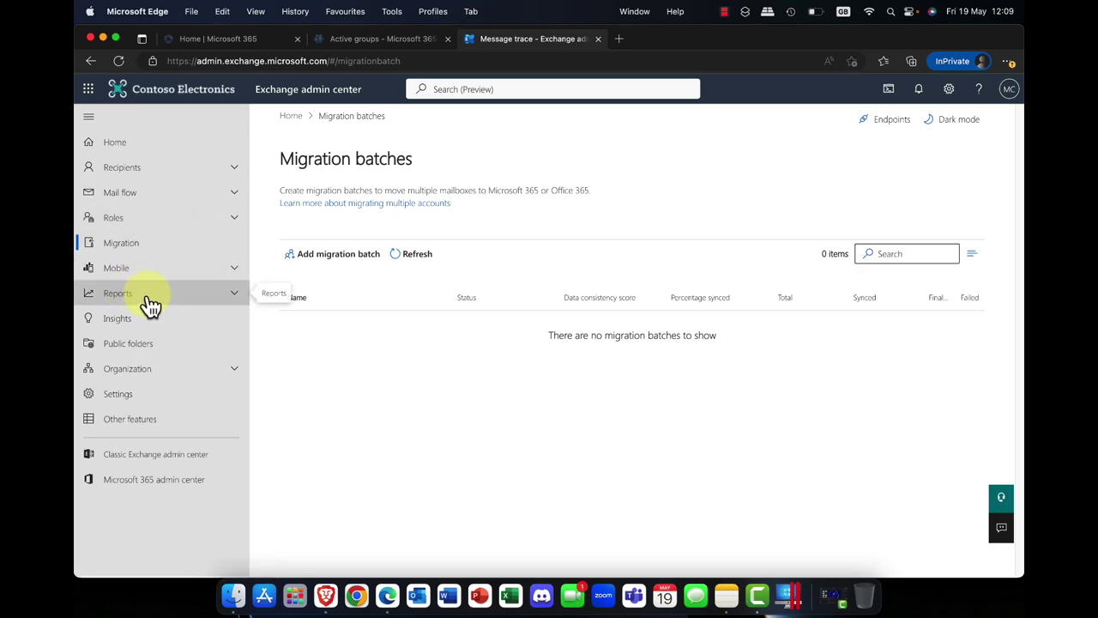
Check the mobile device management options and view the list of mail flow reports.
{"action": "left_click", "coordinate": [234, 271]}
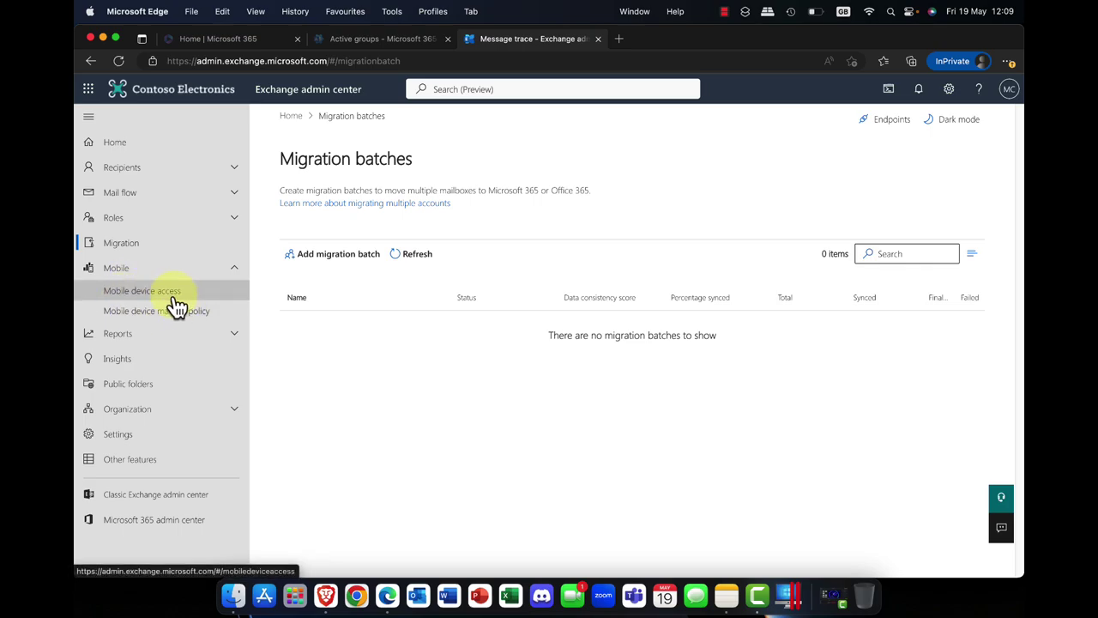
{"action": "left_click", "coordinate": [240, 271]}
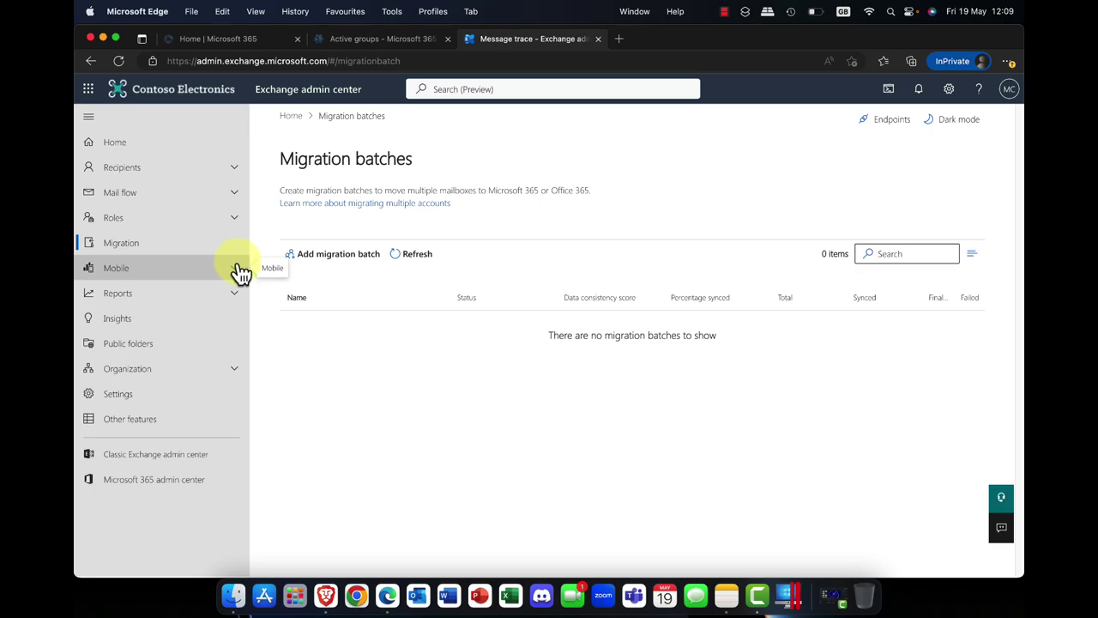
{"action": "left_click", "coordinate": [233, 295]}
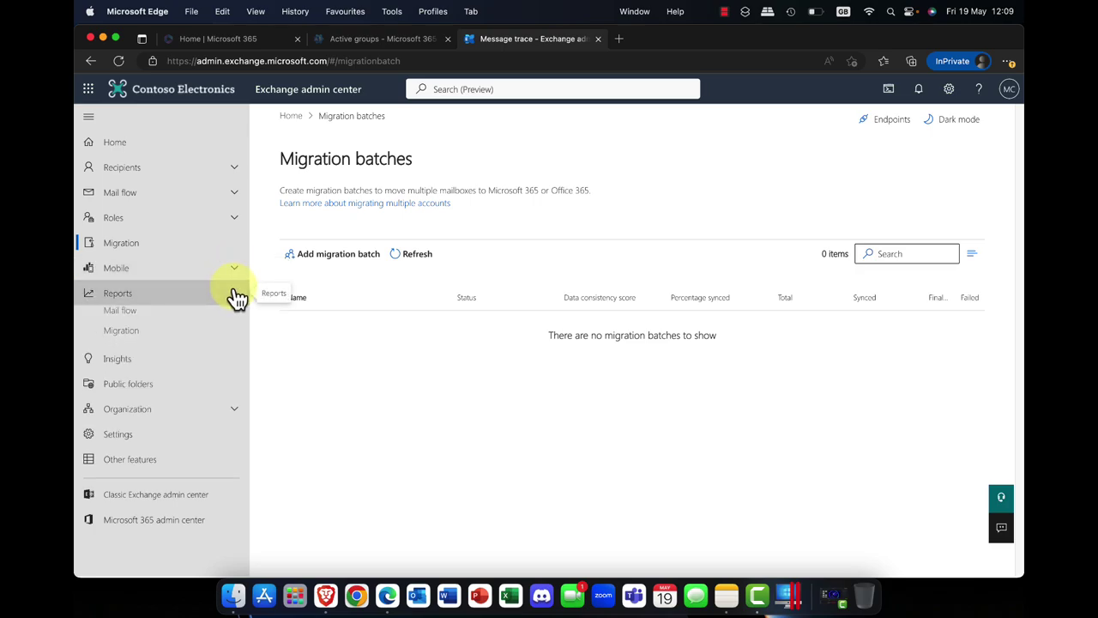
{"action": "left_click", "coordinate": [129, 319]}
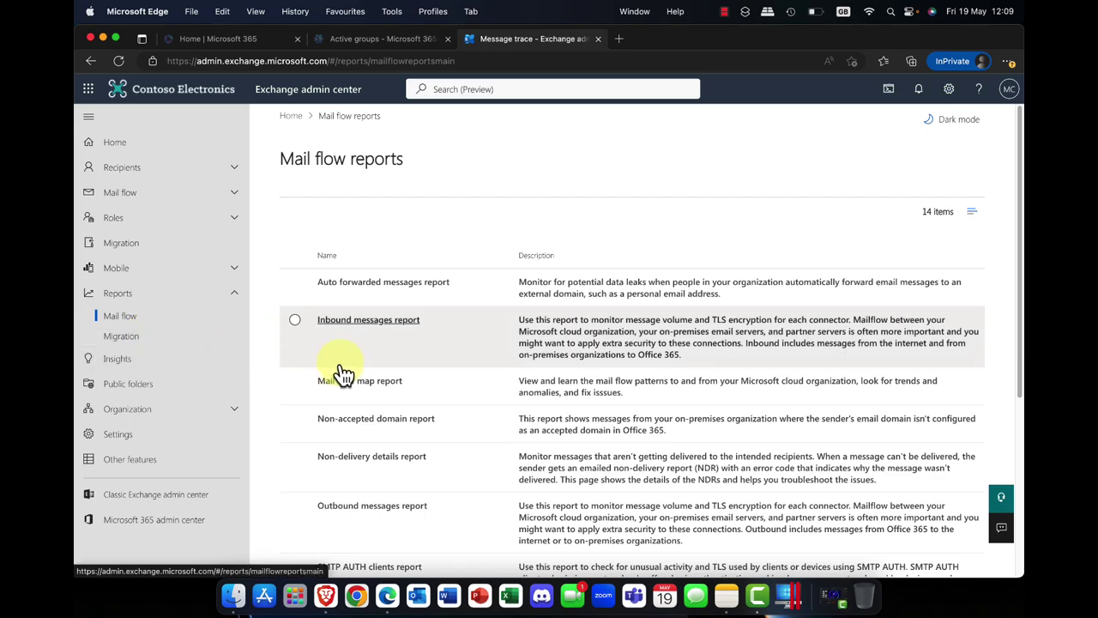
{"action": "left_click", "coordinate": [238, 295]}
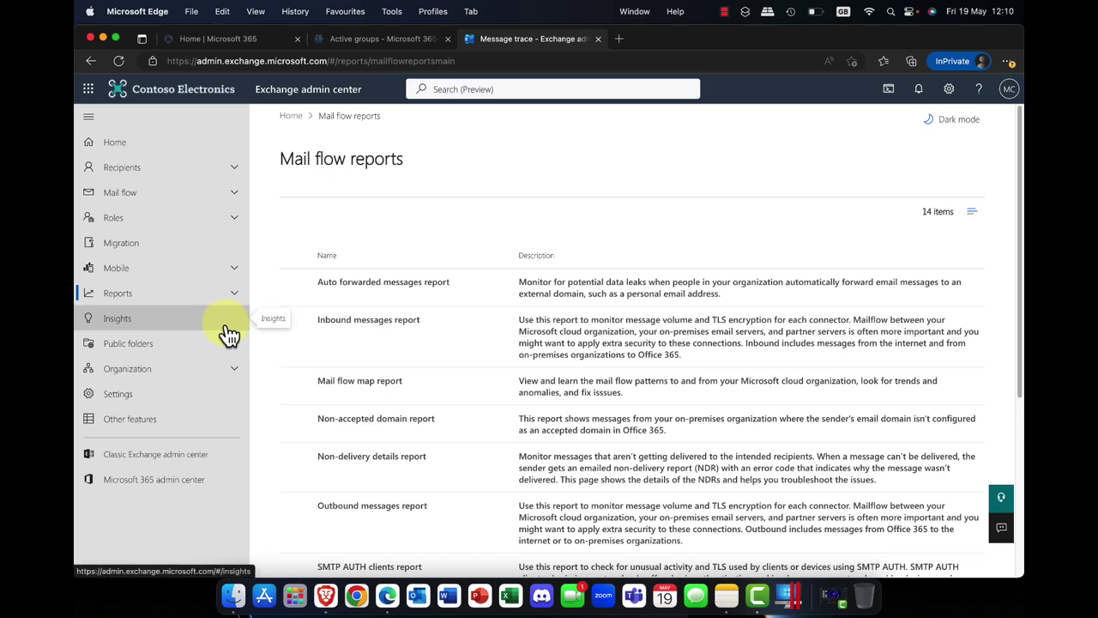
View the mail flow insights, and open the organization's sharing and add-ins pages.
{"action": "left_click", "coordinate": [155, 330]}
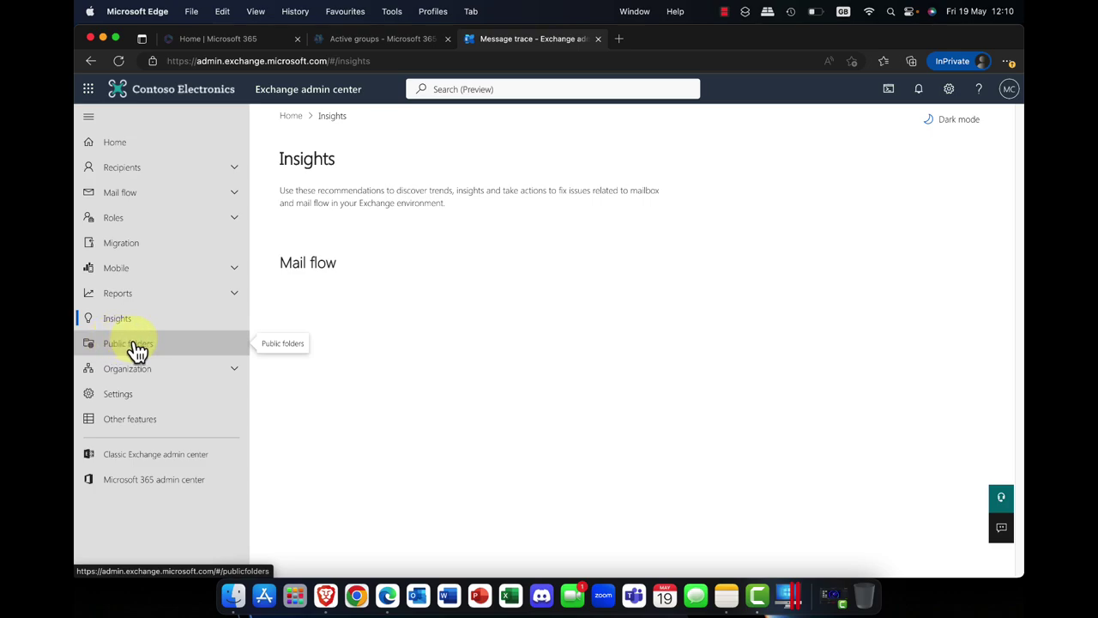
{"action": "left_click", "coordinate": [237, 374]}
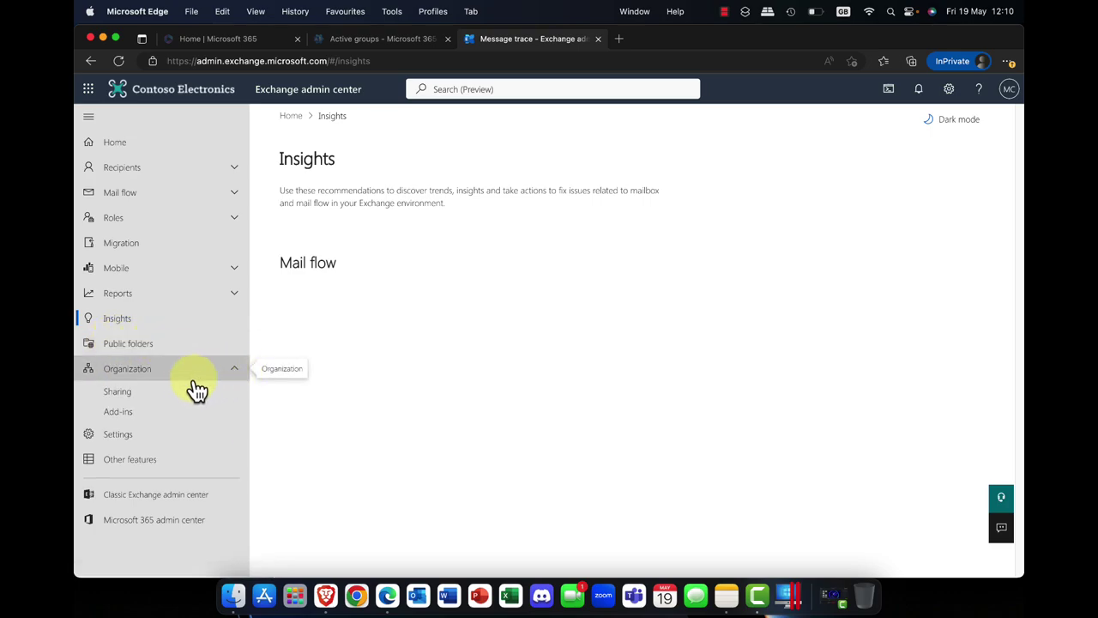
{"action": "left_click", "coordinate": [128, 393]}
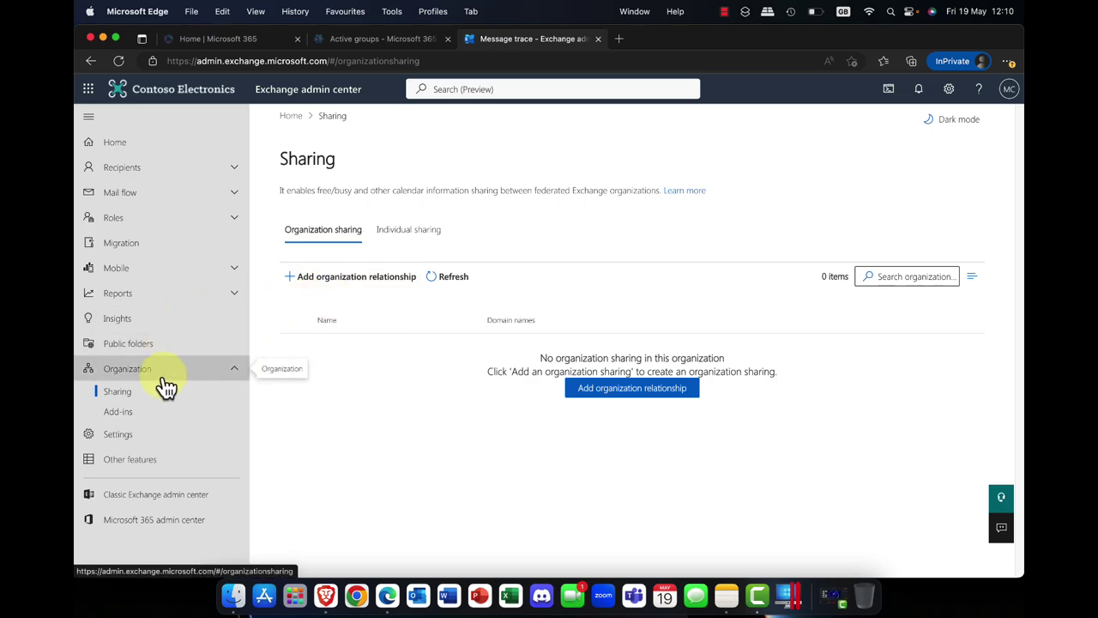
{"action": "left_click", "coordinate": [127, 413]}
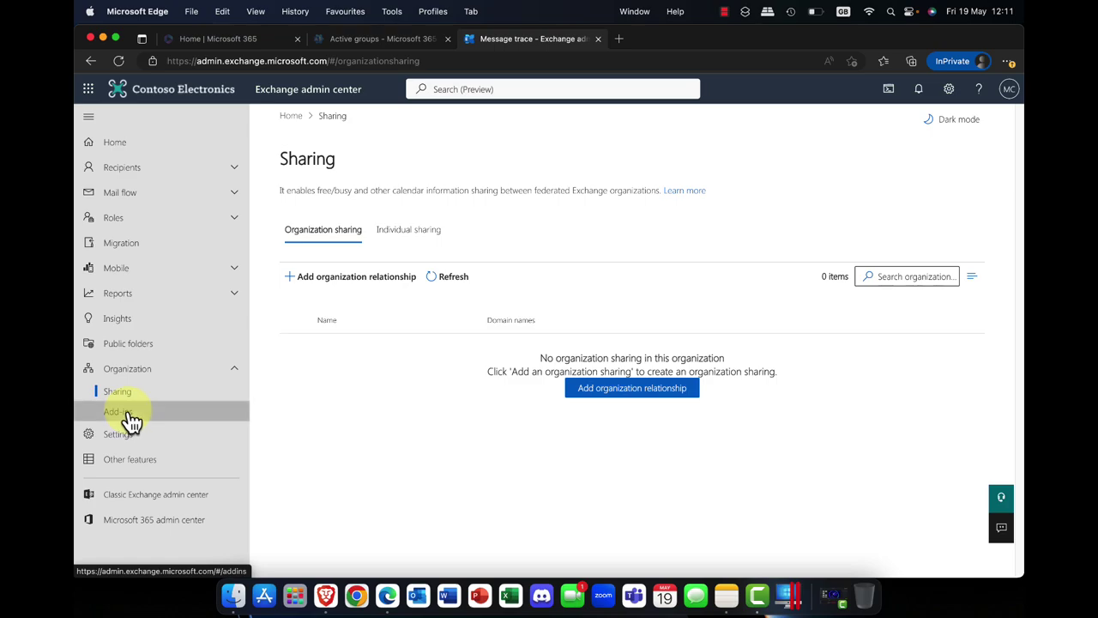